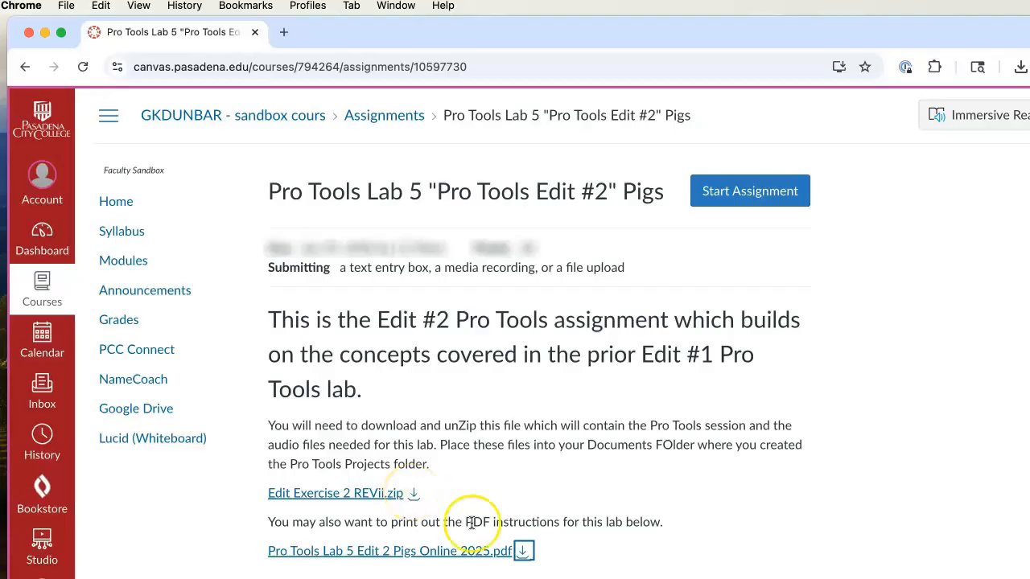
- Download and open the PDF instructions for Pro Tools Lab 5 and read the script and list of edits
{"action": "left_click", "coordinate": [524, 554]}
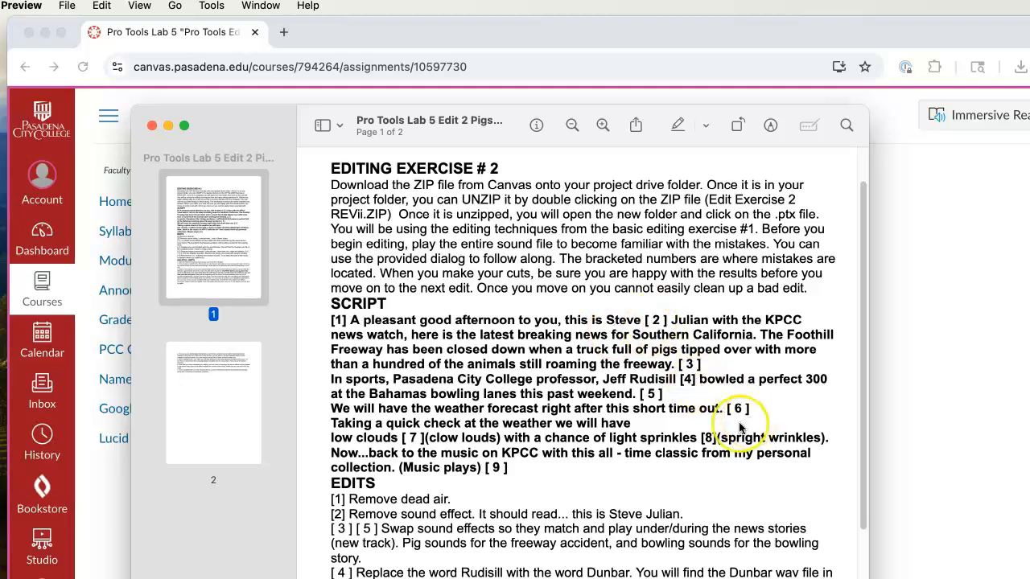
{"action": "left_click_drag", "start_coordinate": [218, 116], "coordinate": [483, 578]}
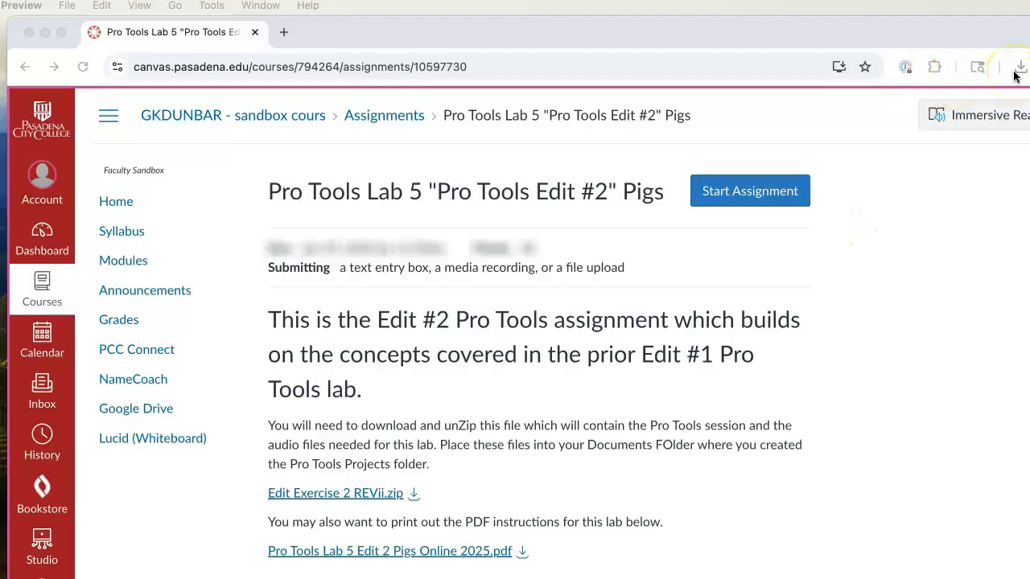
- Open Edit Exercise 2 REVii.ptx from its folder in the Documents projects folder, declining to save a detailed session report
{"action": "key", "text": "super+Tab"}
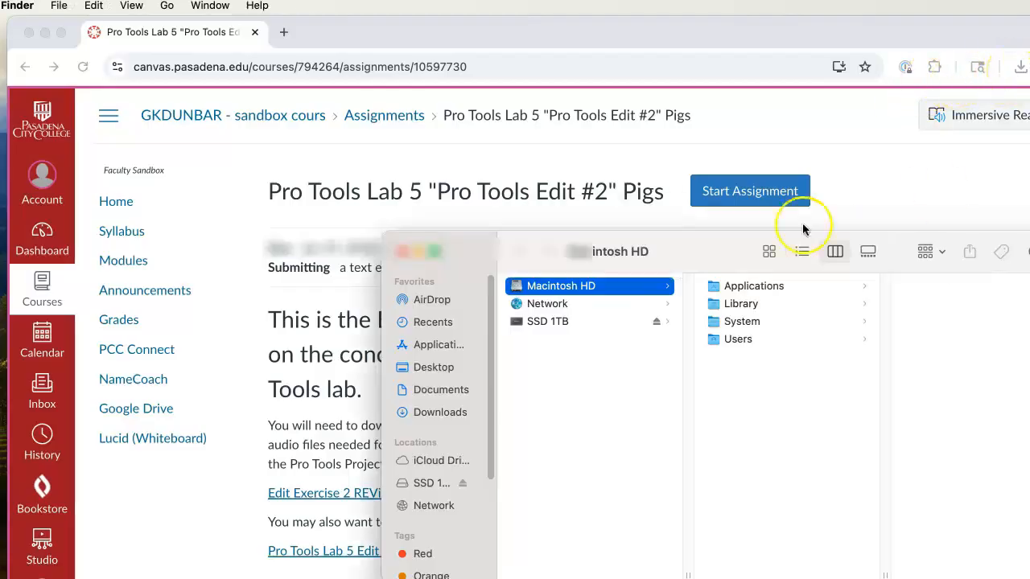
{"action": "left_click", "coordinate": [445, 390]}
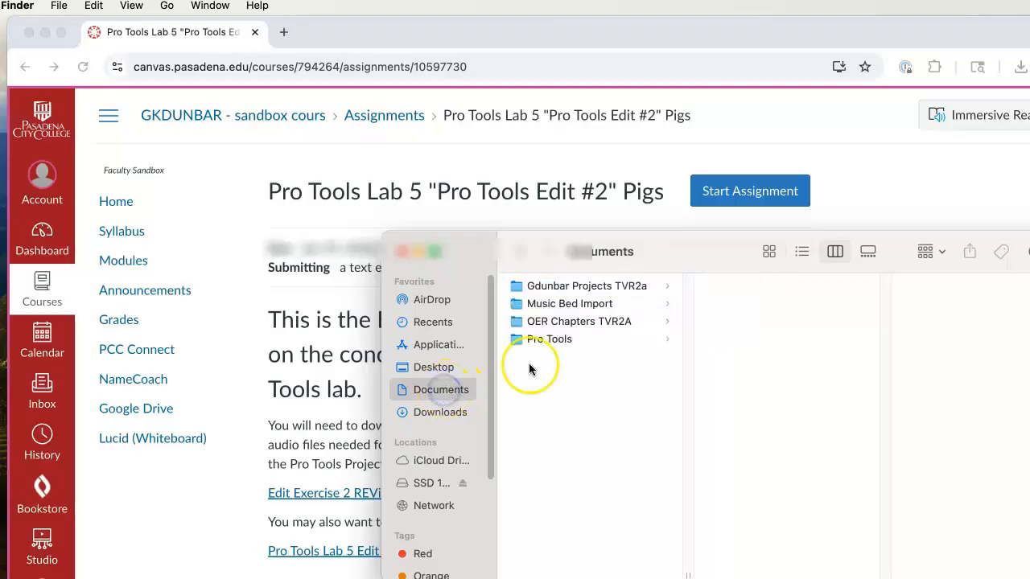
{"action": "left_click", "coordinate": [553, 288]}
{"action": "left_click_drag", "start_coordinate": [478, 244], "coordinate": [345, 228]}
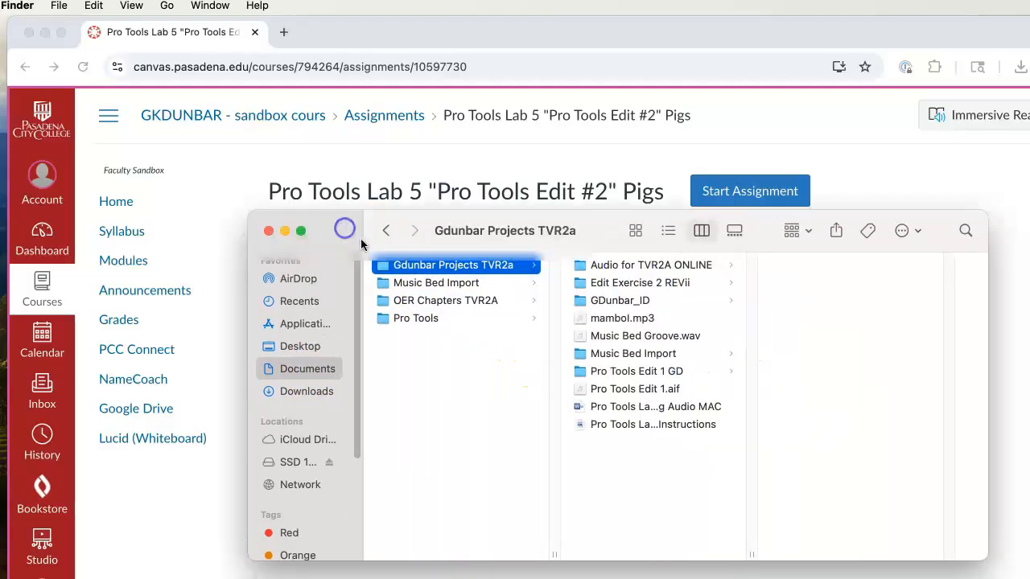
{"action": "left_click", "coordinate": [635, 285]}
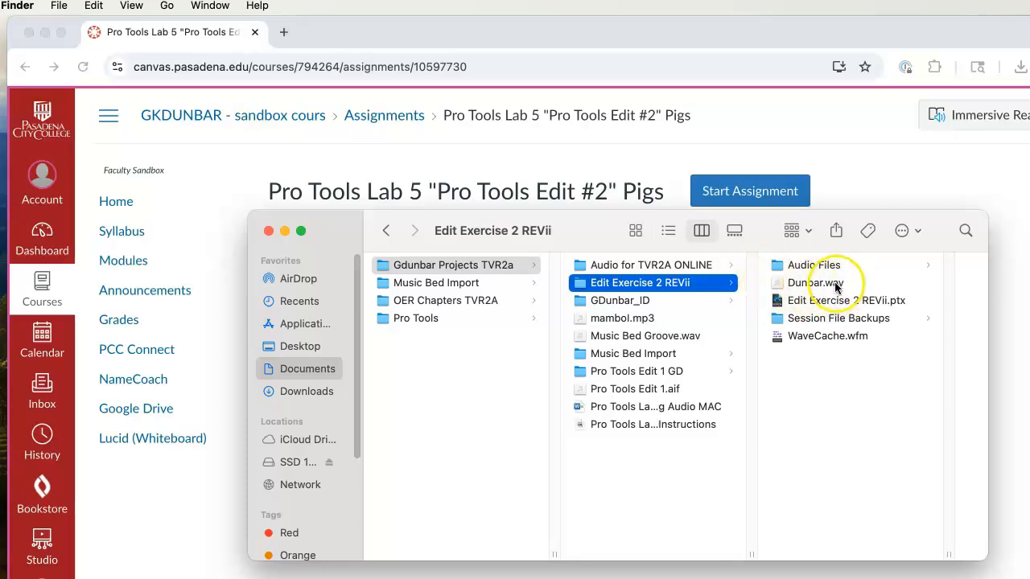
{"action": "left_click", "coordinate": [774, 303]}
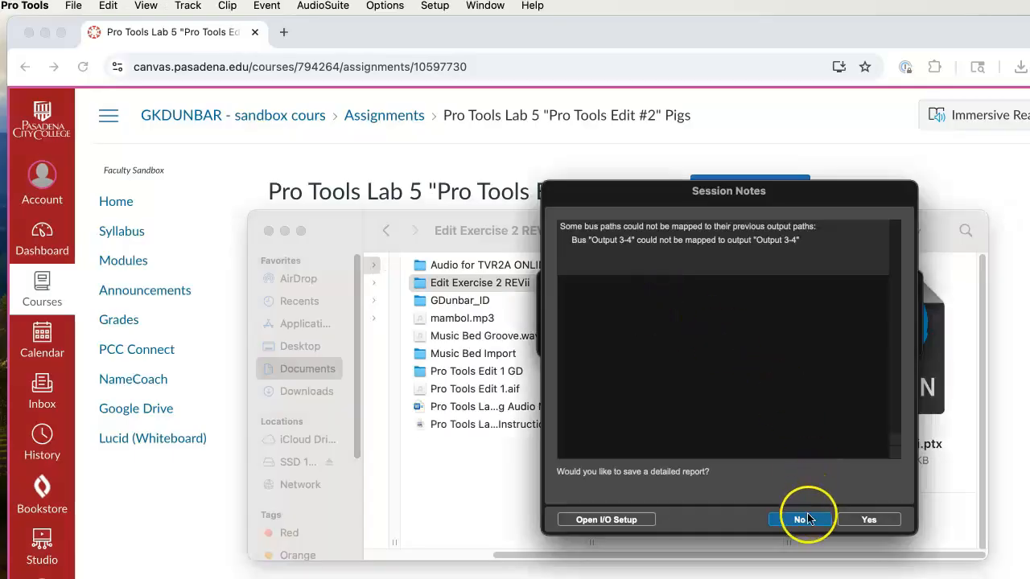
{"action": "left_click", "coordinate": [804, 519]}
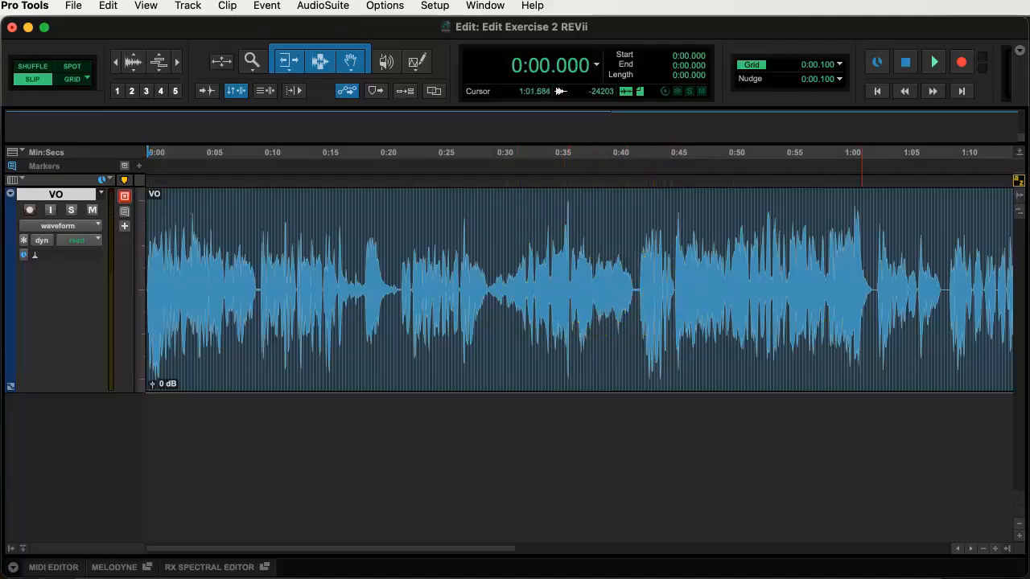
- Show the Mix window and check the selected device in the Playback Engine settings
{"action": "key", "text": "super+equal"}
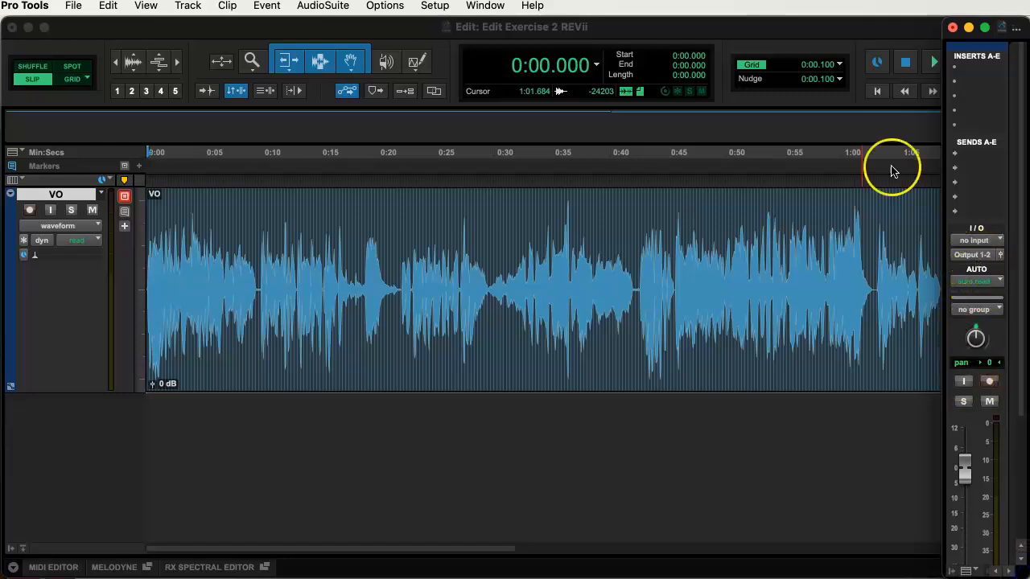
{"action": "left_click", "coordinate": [435, 7]}
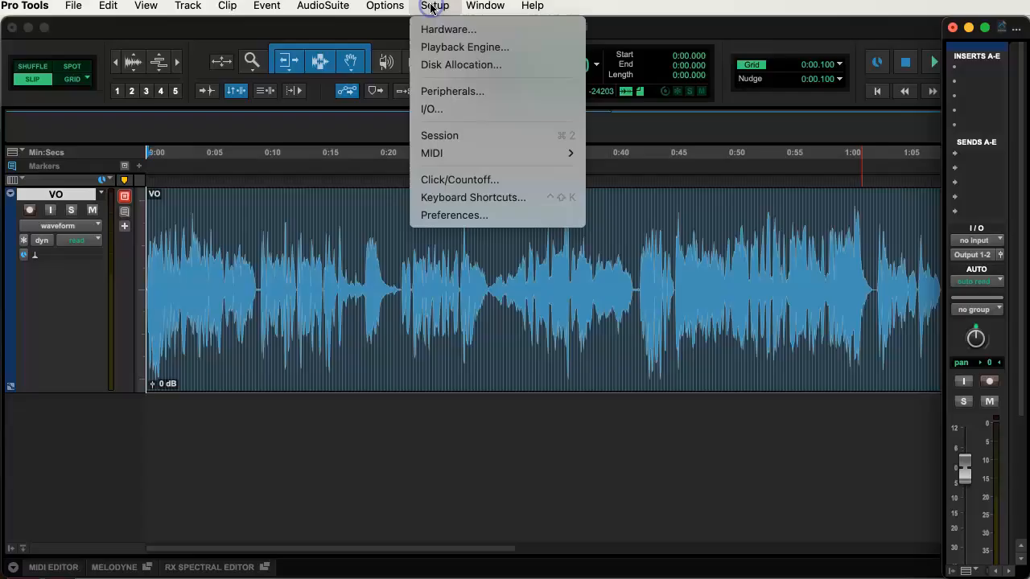
{"action": "left_click", "coordinate": [452, 44]}
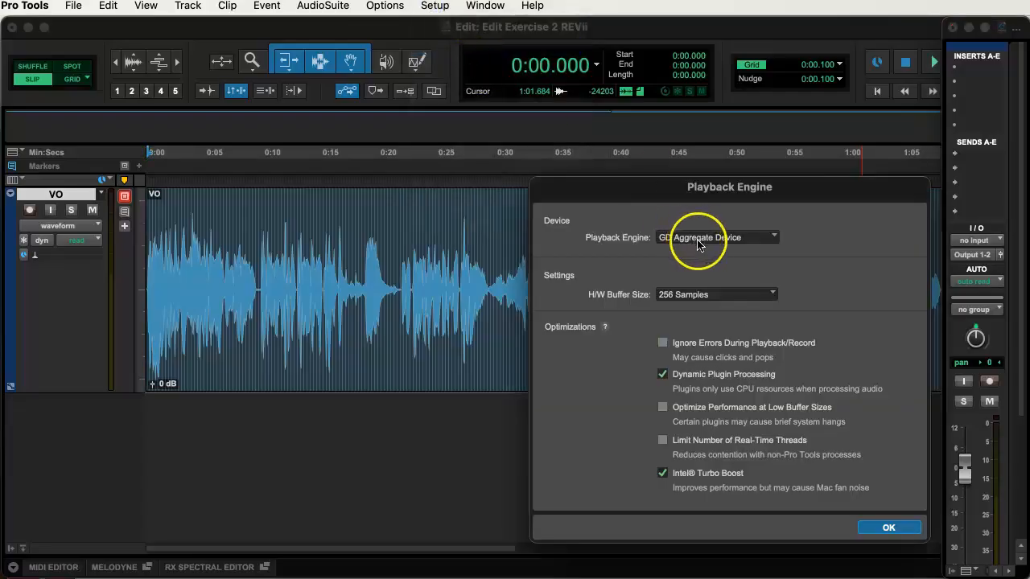
{"action": "left_click", "coordinate": [889, 528]}
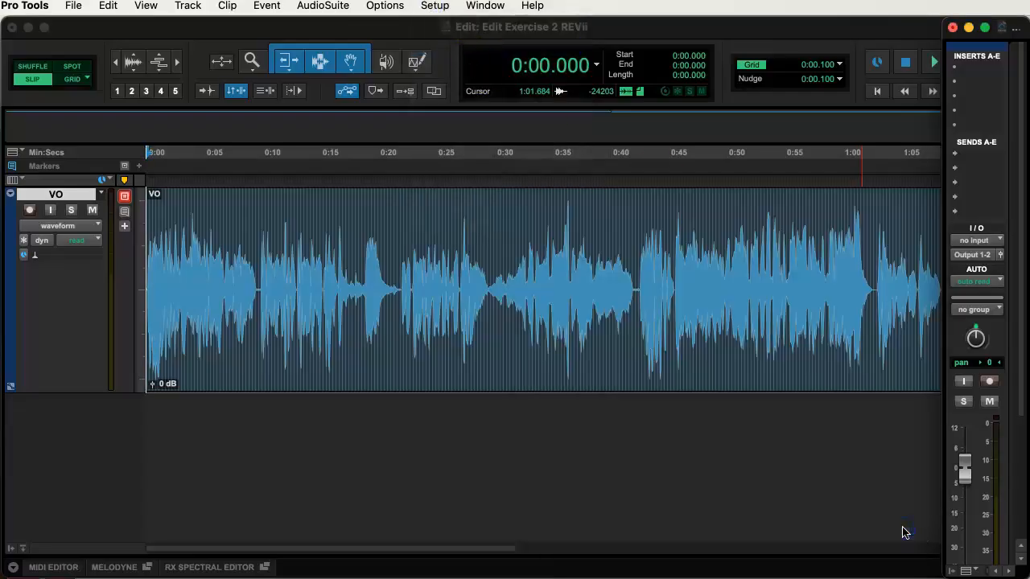
- Check the output paths in the I/O Setup and accept them
{"action": "left_click", "coordinate": [437, 7]}
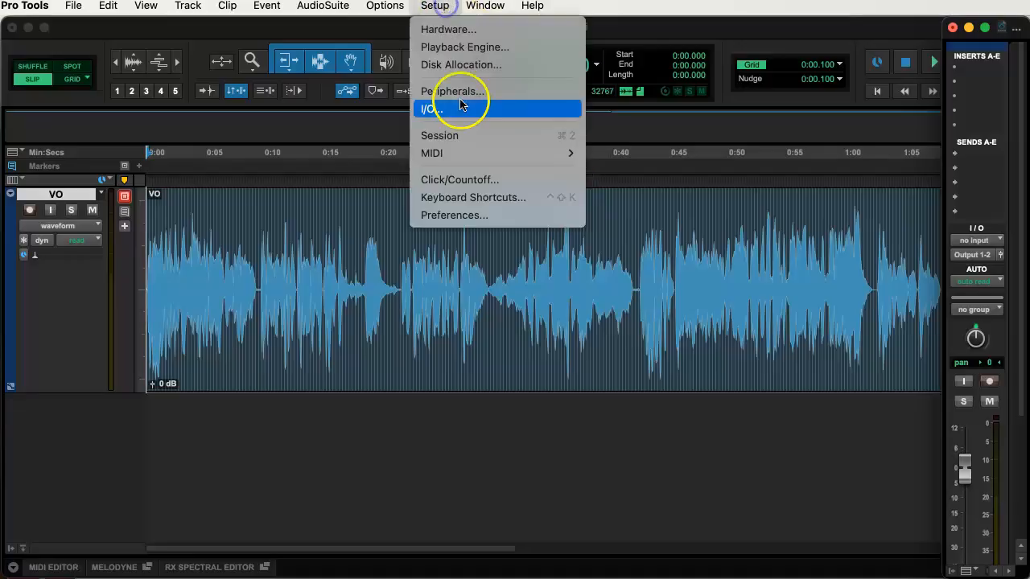
{"action": "left_click", "coordinate": [459, 105]}
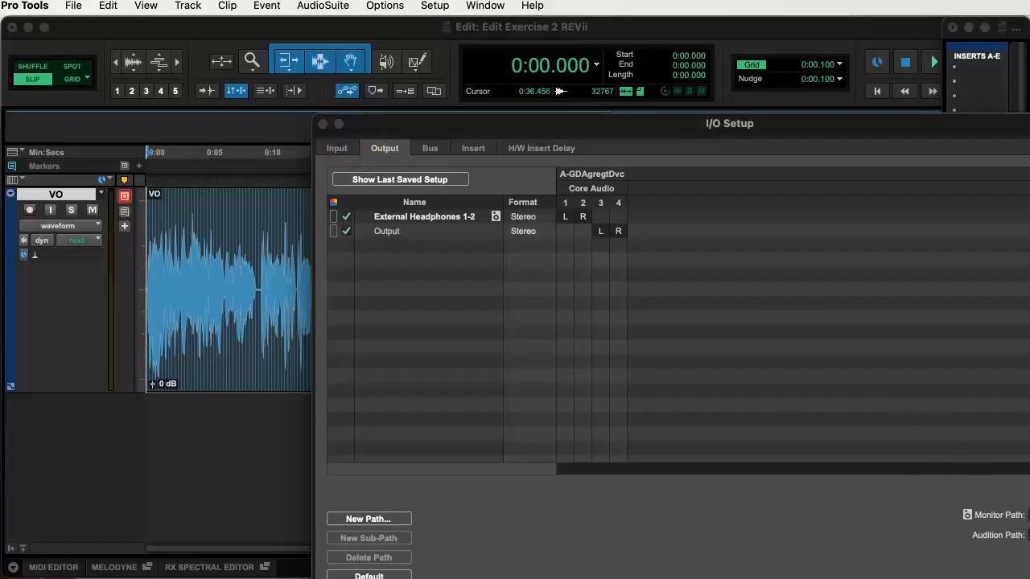
{"action": "left_click", "coordinate": [855, 506]}
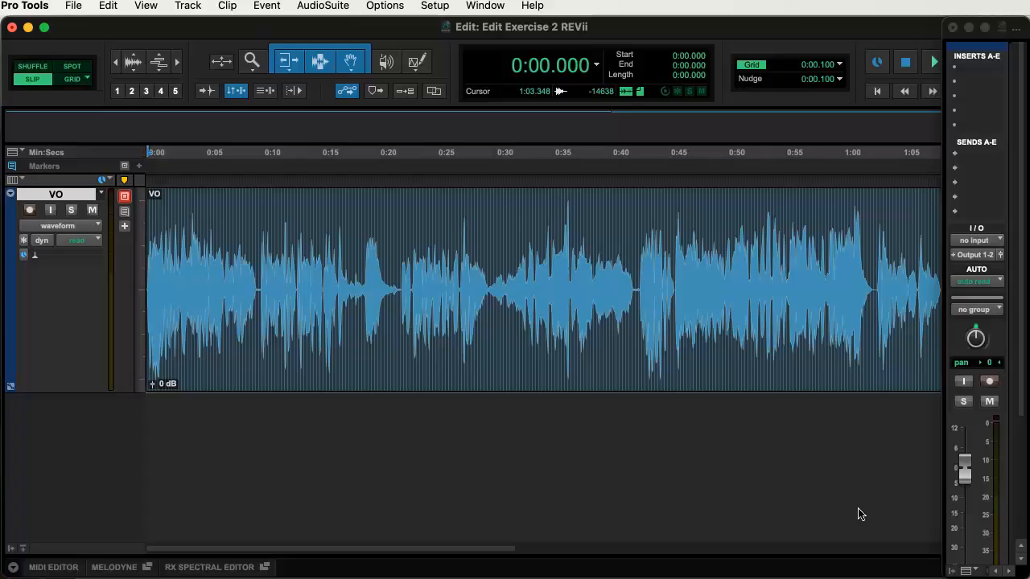
- Play the whole VO track from the beginning to listen for the mistakes
{"action": "key", "text": "space"}
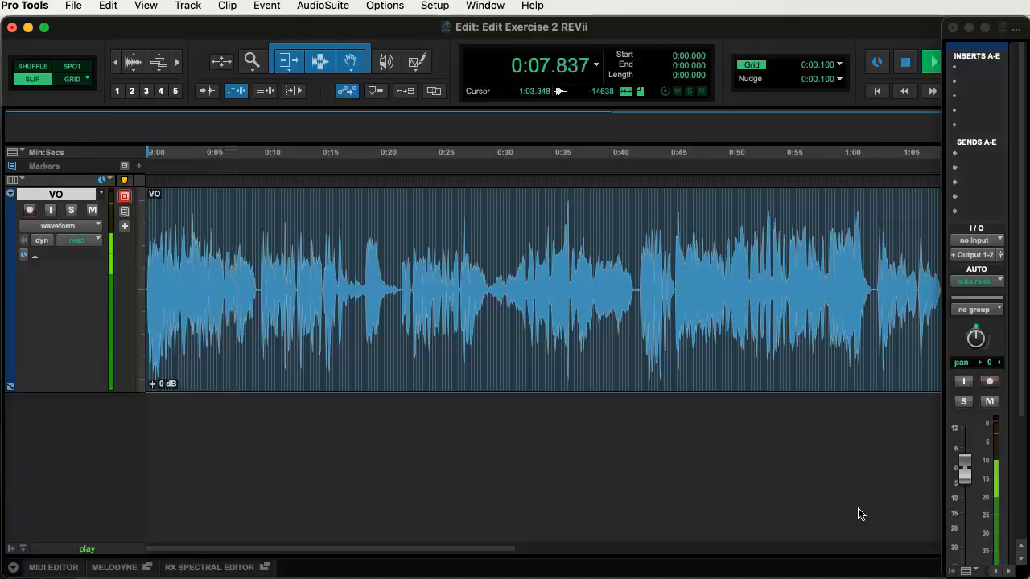
{"action": "key", "text": "space"}
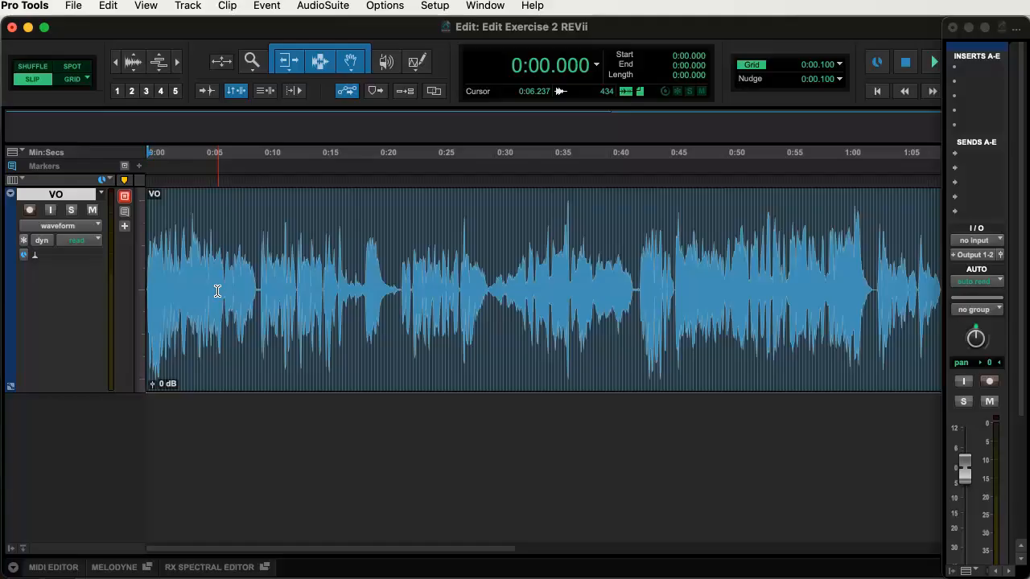
- Return to the full Edit window and play the opening of the VO clip to locate the dead air
{"action": "left_click", "coordinate": [168, 209]}
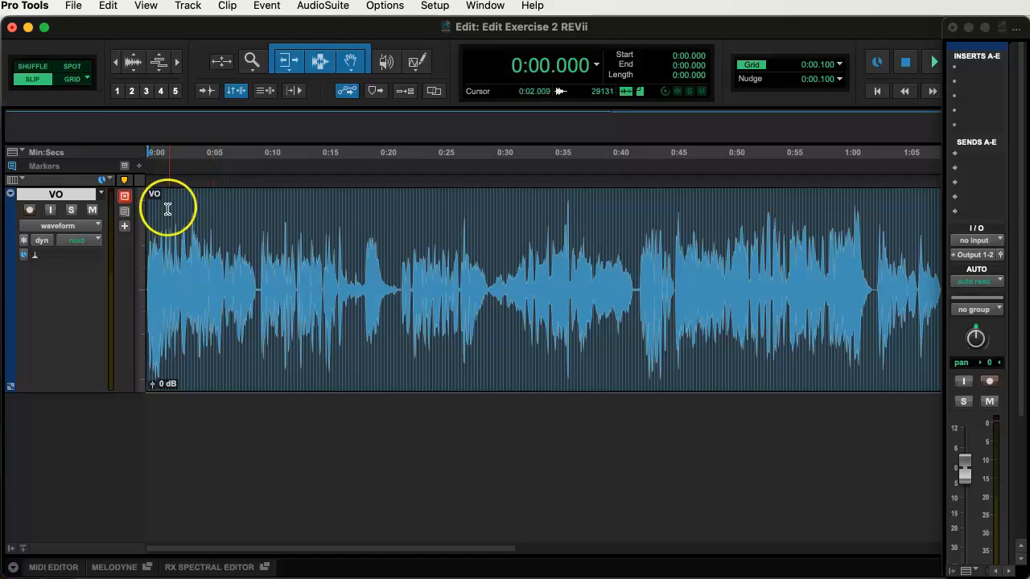
{"action": "left_click", "coordinate": [251, 245]}
{"action": "key", "text": "super+bracketright"}
{"action": "key", "text": "super+bracketright"}
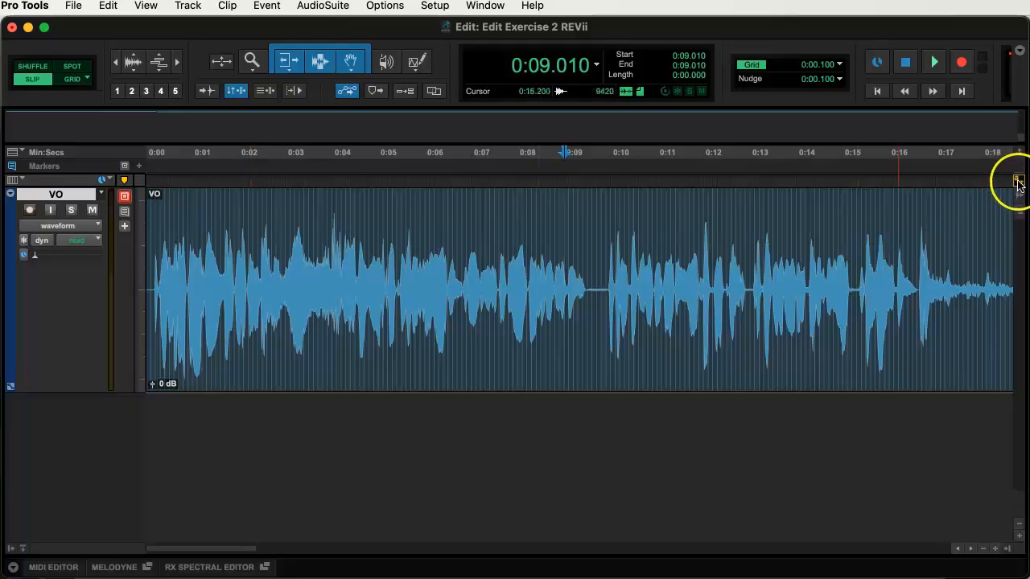
{"action": "left_click", "coordinate": [208, 246]}
{"action": "key", "text": "Return"}
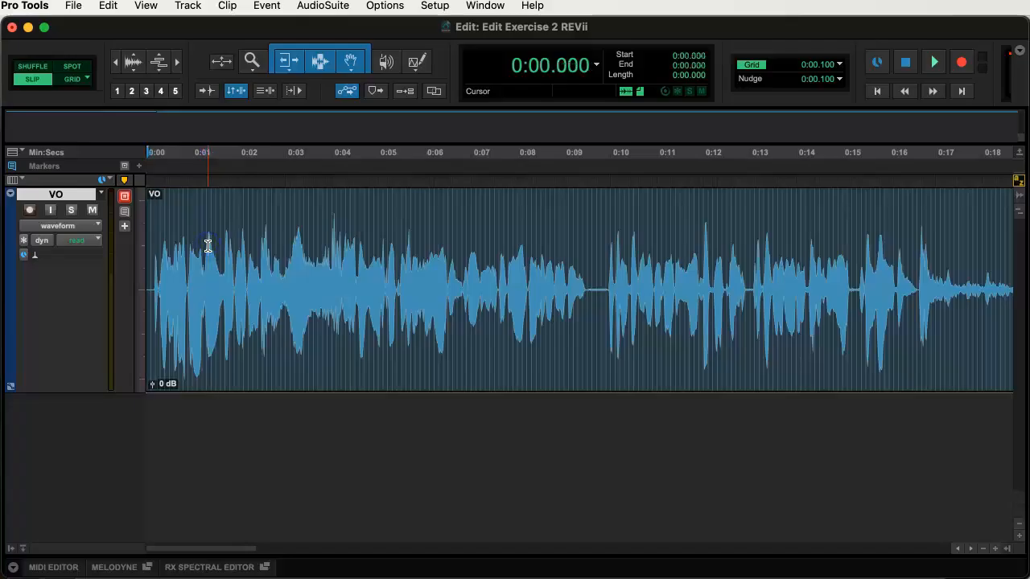
{"action": "key", "text": "space"}
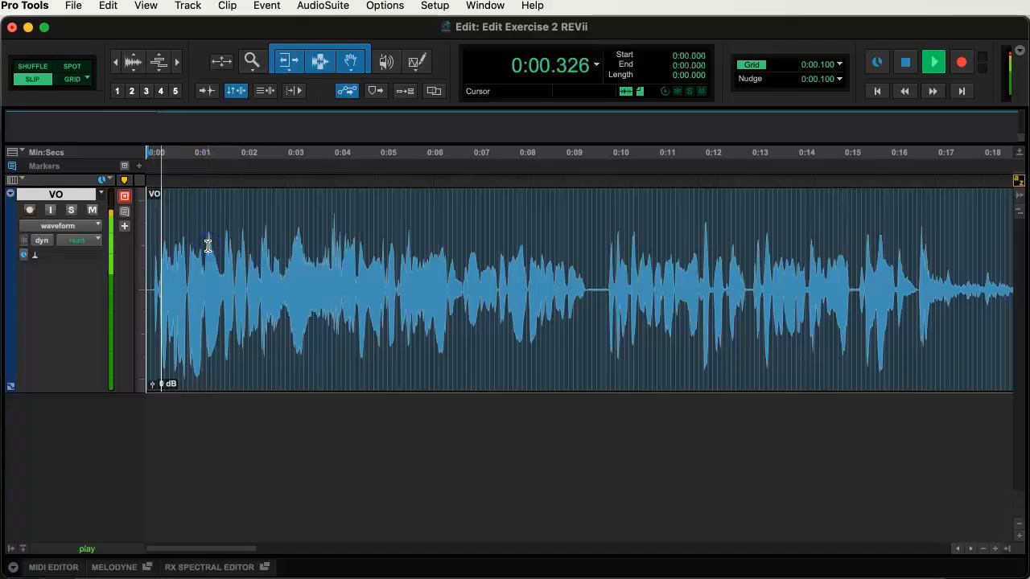
{"action": "key", "text": "space"}
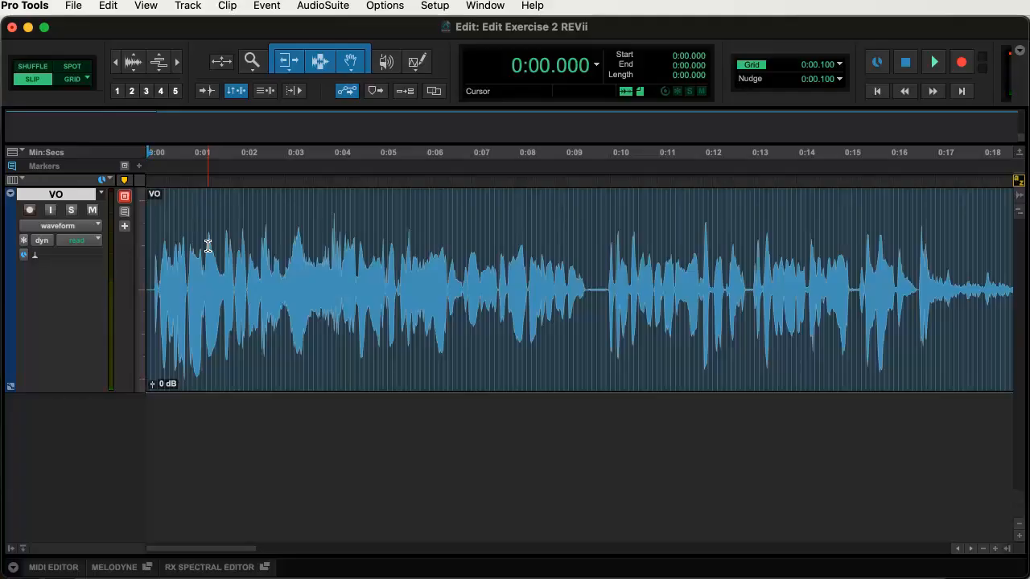
- Trim about 0.19 s of dead air off the start of the VO clip in Shuffle mode, and return to Slip mode
{"action": "key", "text": "super+bracketright"}
{"action": "key", "text": "super+bracketright"}
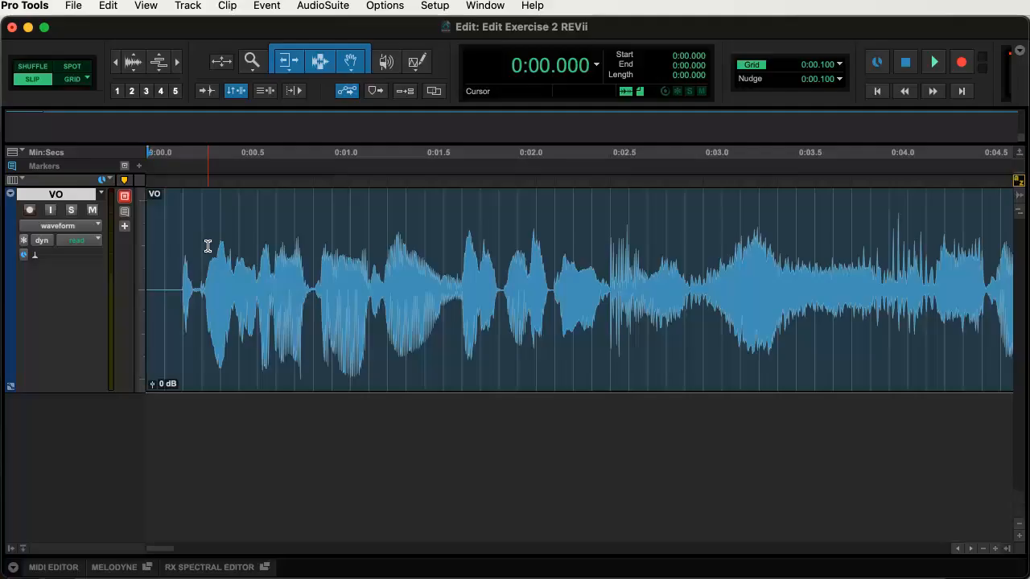
{"action": "left_click", "coordinate": [32, 66]}
{"action": "left_click_drag", "start_coordinate": [155, 315], "coordinate": [181, 320]}
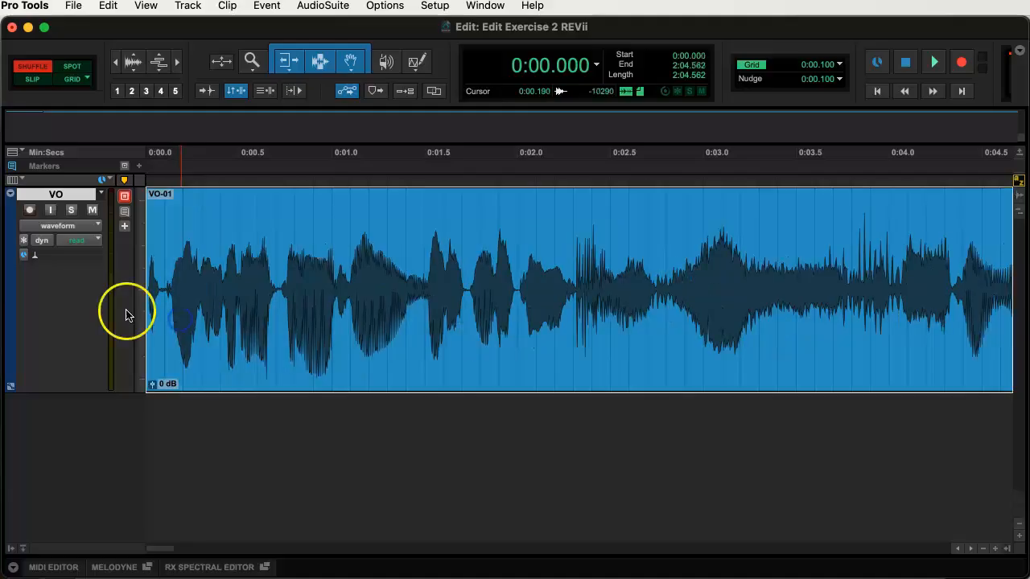
{"action": "left_click", "coordinate": [32, 79]}
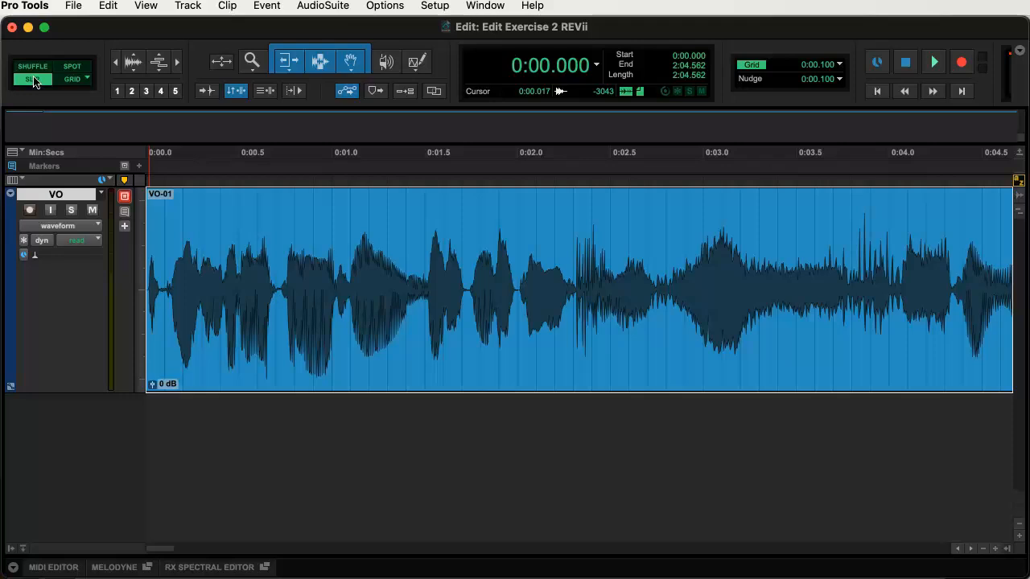
- Play the trimmed VO clip from the start to locate the unwanted sound effect in the opening sentence
{"action": "key", "text": "Return"}
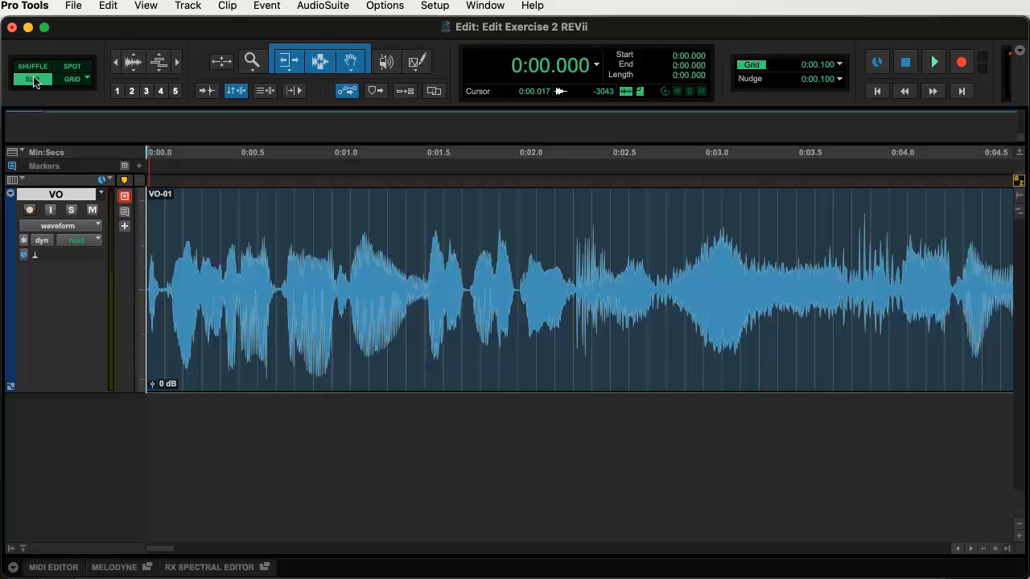
{"action": "key", "text": "space"}
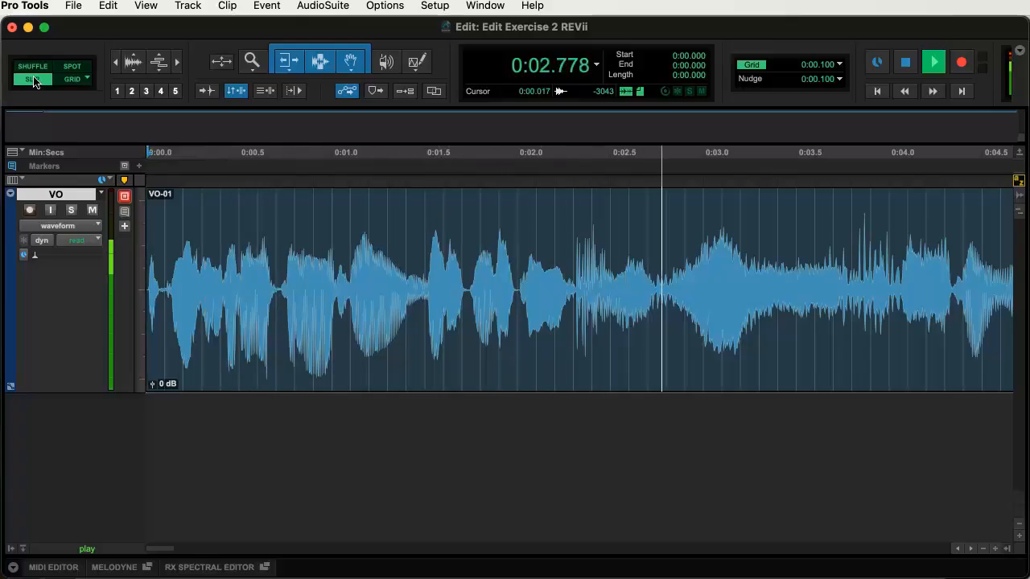
{"action": "key", "text": "space"}
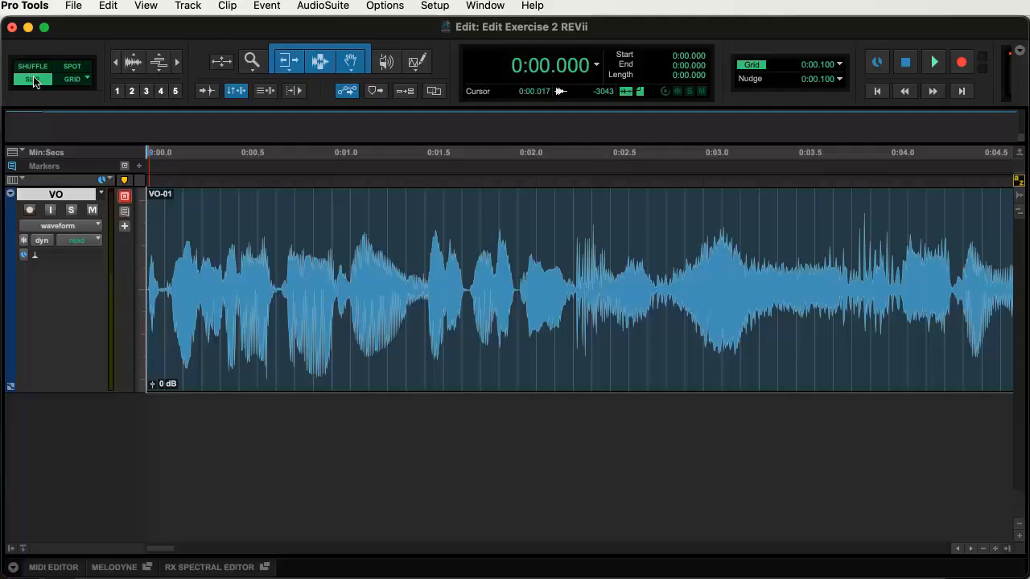
{"action": "key", "text": "space"}
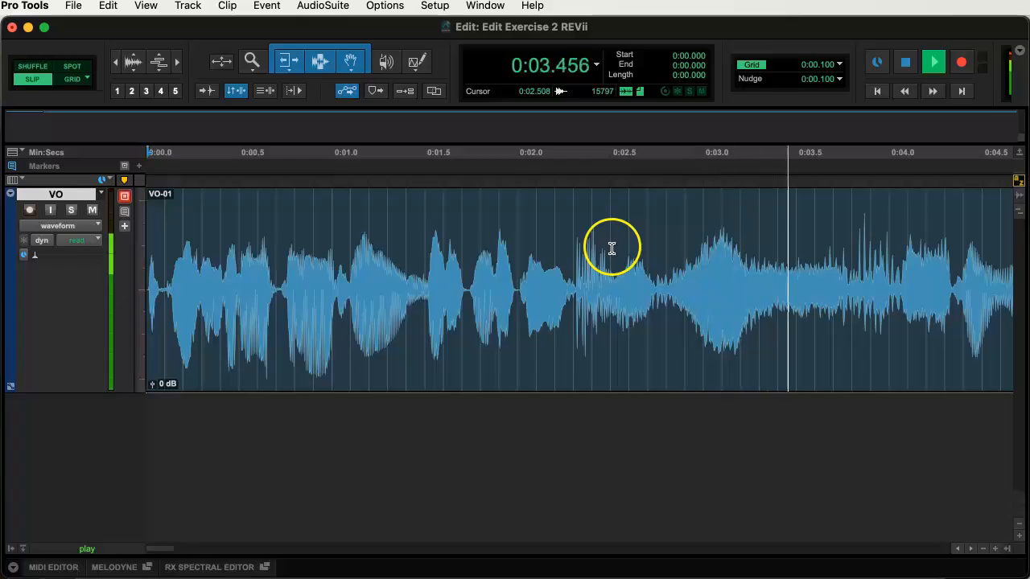
{"action": "key", "text": "space"}
- Audition the end of the sound effect and split the VO clip there at 0:04.344
{"action": "left_click", "coordinate": [953, 257]}
{"action": "key", "text": "space"}
{"action": "key", "text": "space"}
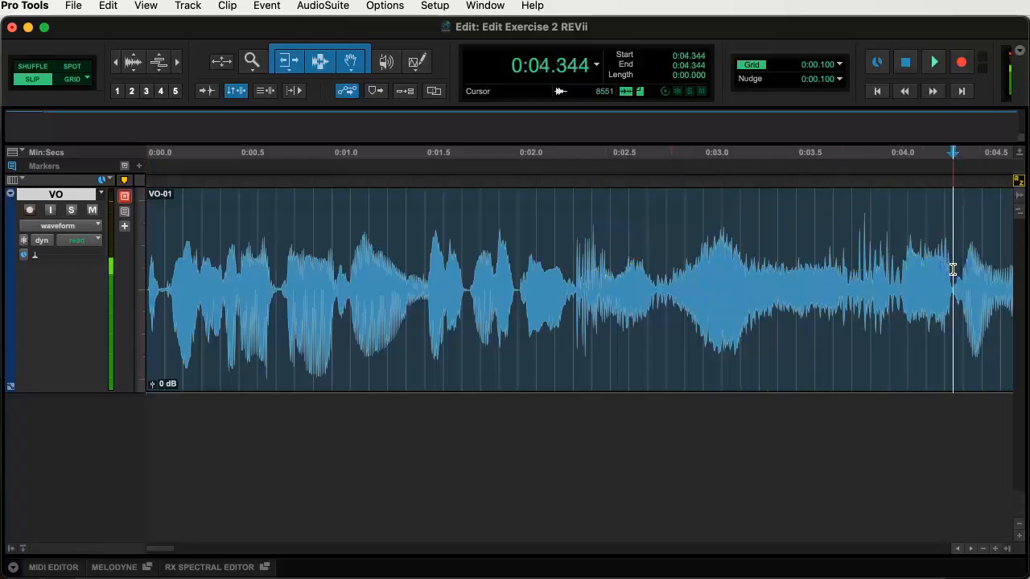
{"action": "key", "text": "super+e"}
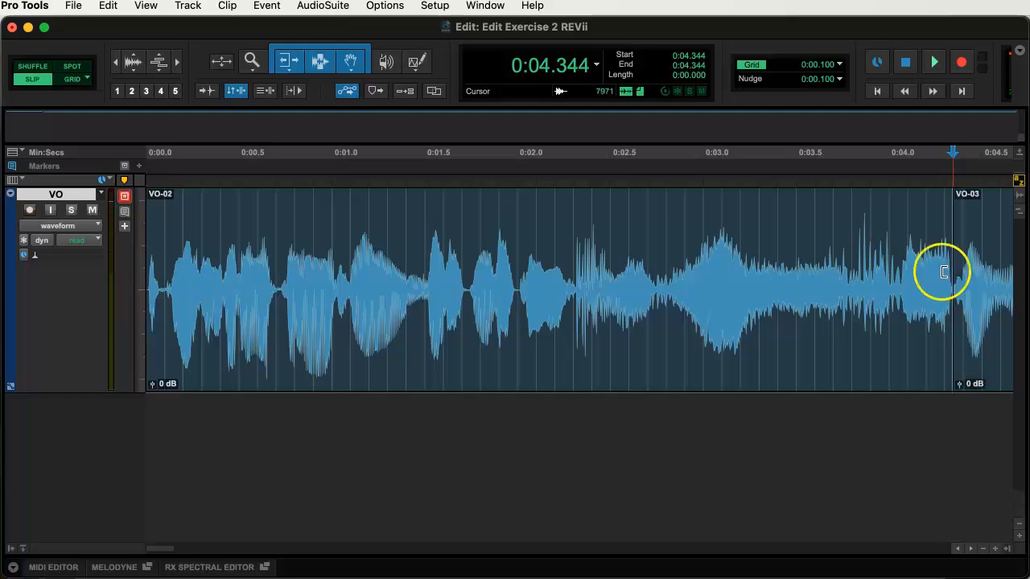
- Split the VO clip at 0:02.321, right where the sound effect begins
{"action": "left_click", "coordinate": [576, 267]}
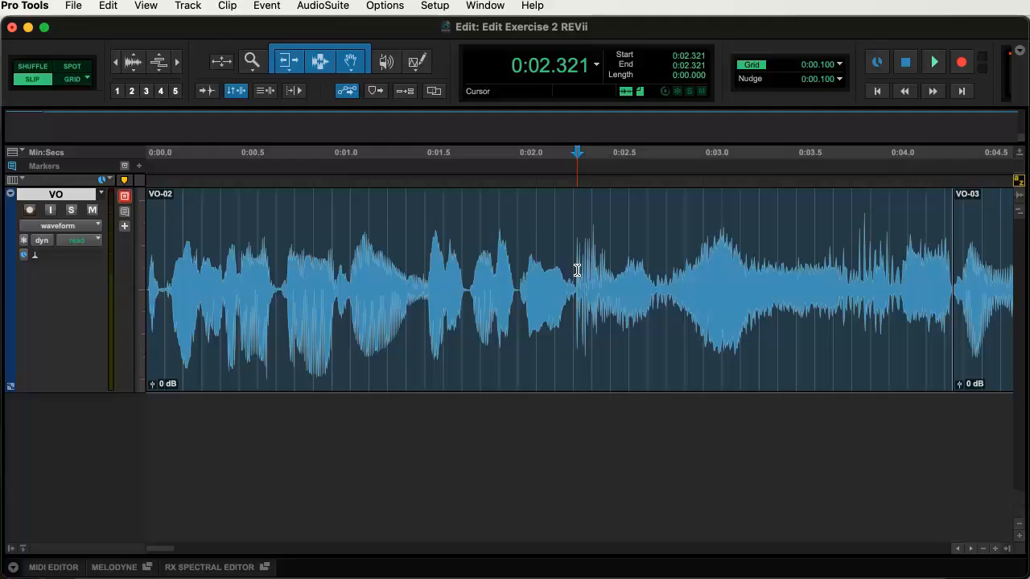
{"action": "key", "text": "super+bracketright"}
{"action": "key", "text": "super+bracketright"}
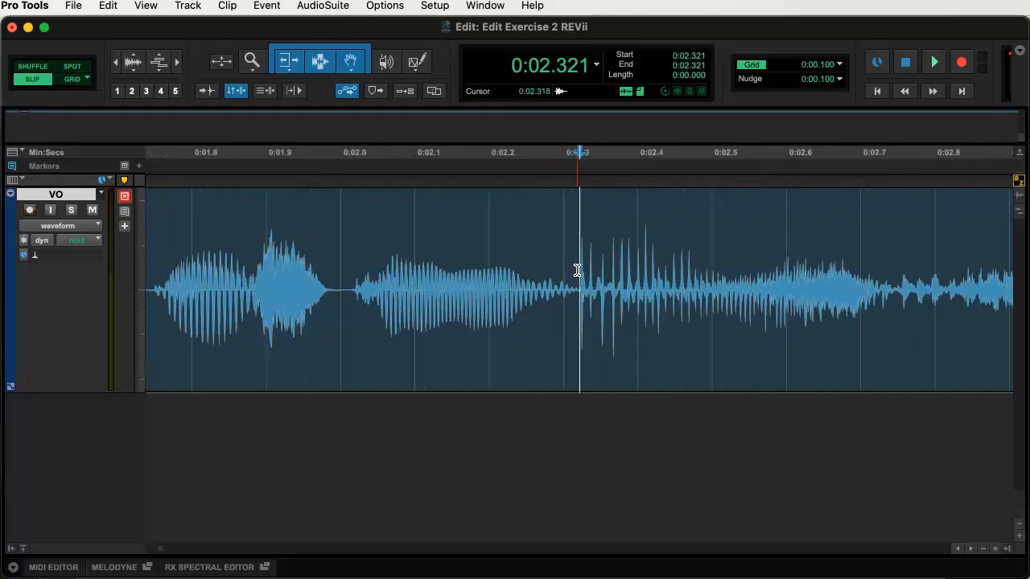
{"action": "key", "text": "super+e"}
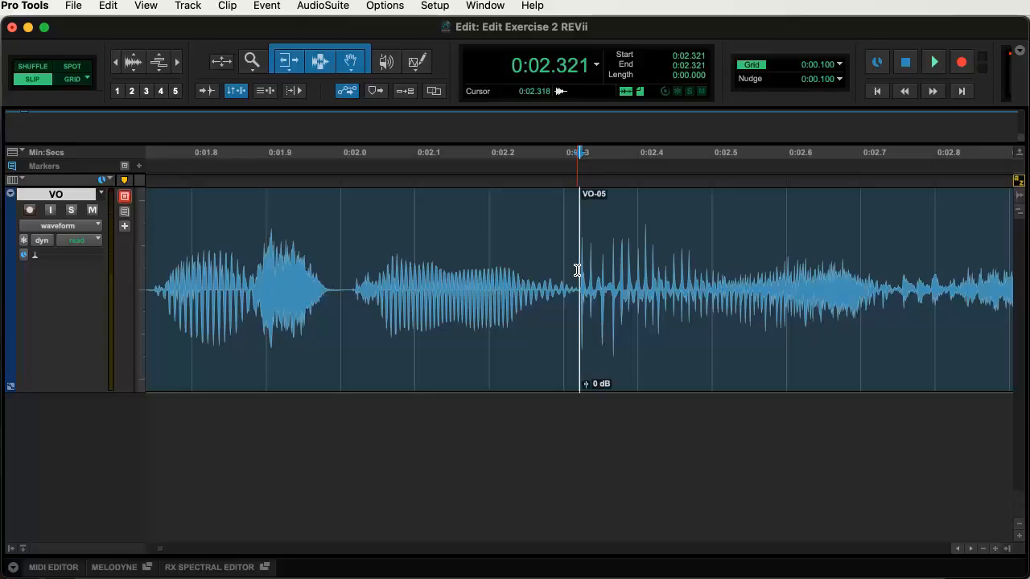
{"action": "key", "text": "super+bracketleft"}
{"action": "key", "text": "super+bracketleft"}
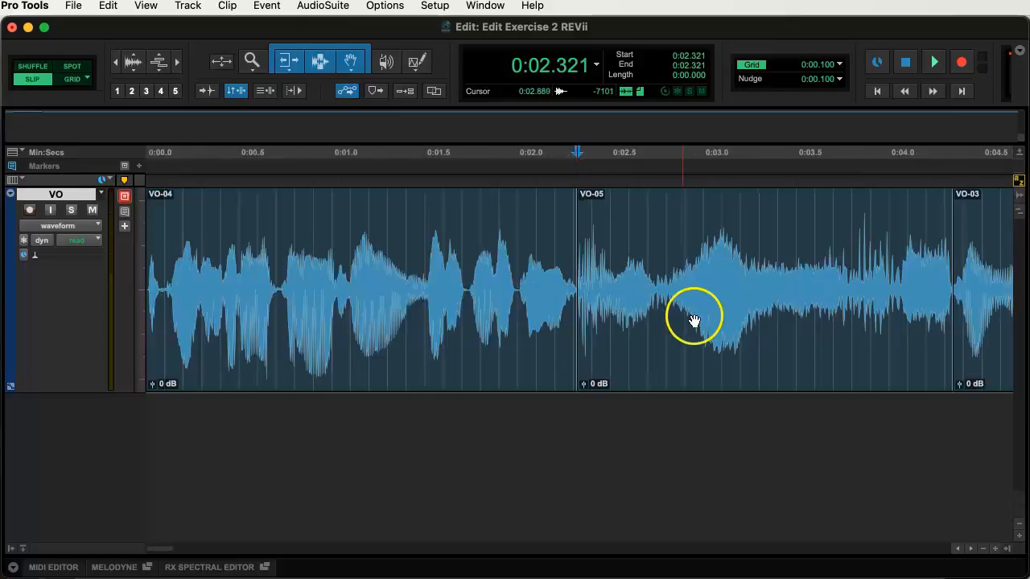
- Delete the sound effect clip between 0:02.321 and 0:04.344 in Shuffle mode so the following audio closes the gap
{"action": "left_click", "coordinate": [33, 66]}
{"action": "left_click", "coordinate": [782, 341]}
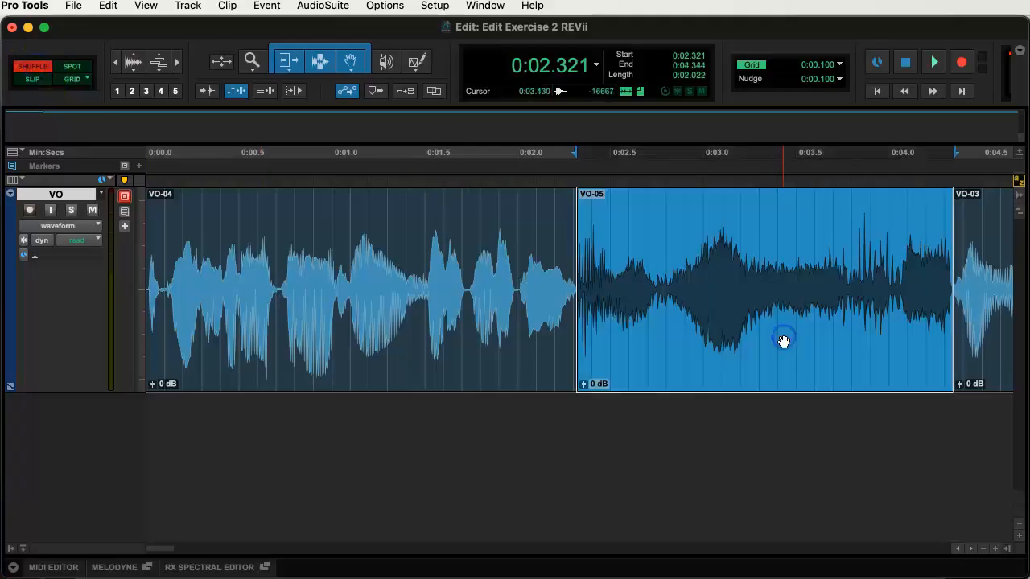
{"action": "key", "text": "Delete"}
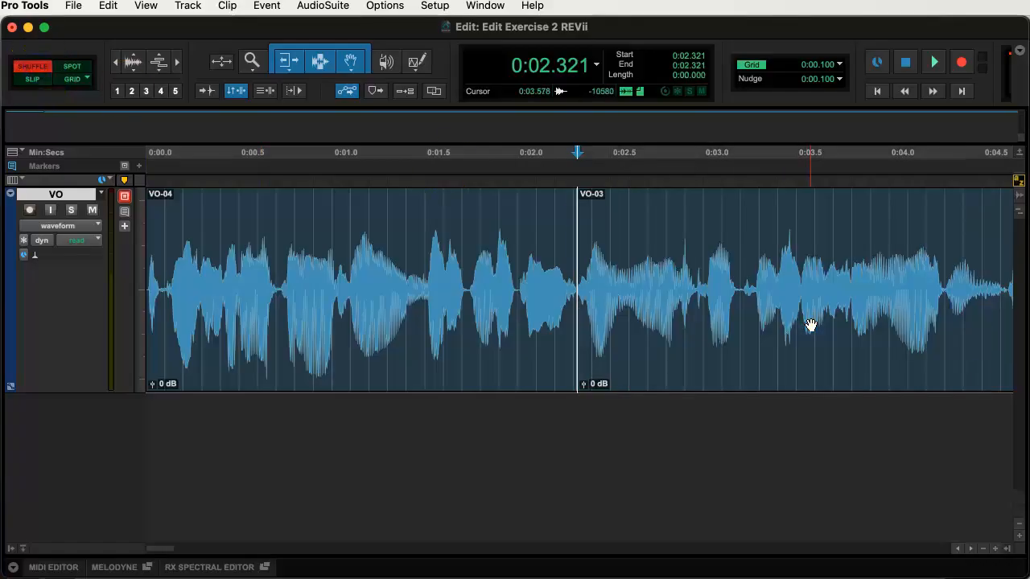
- Play across the new join in the opening sentence from 0:01.754 twice to check the edit
{"action": "left_click", "coordinate": [472, 241]}
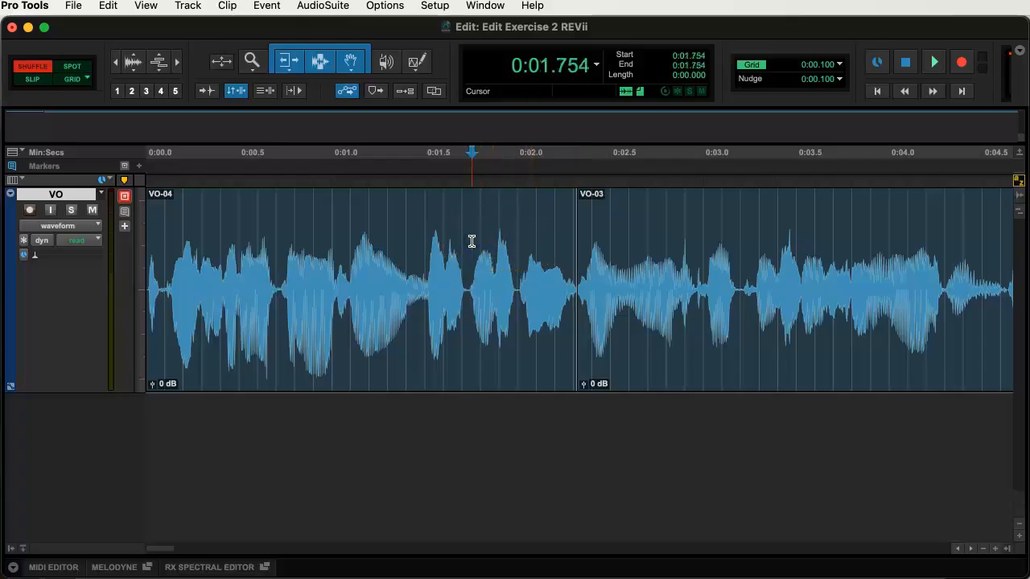
{"action": "key", "text": "space"}
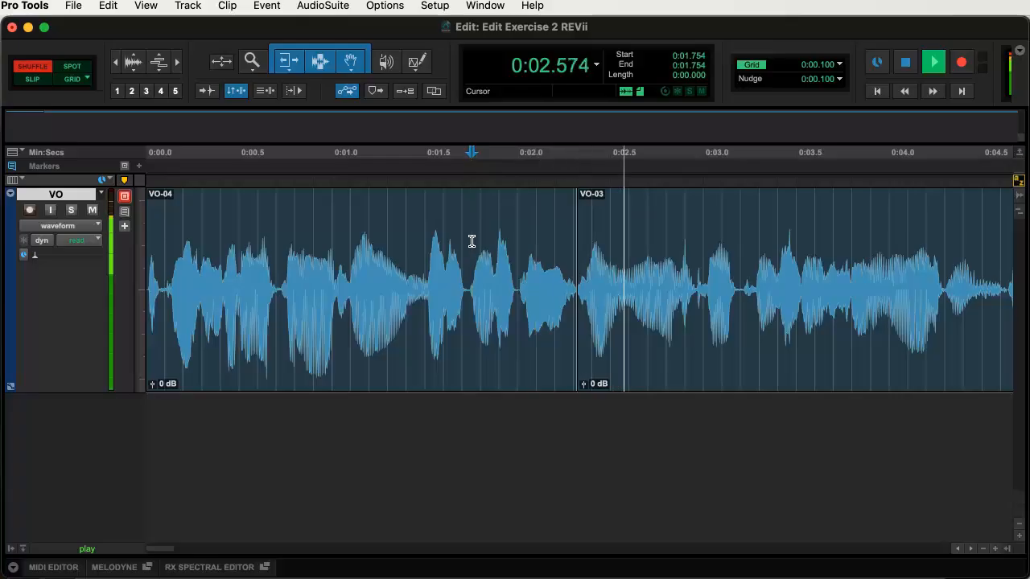
{"action": "key", "text": "space"}
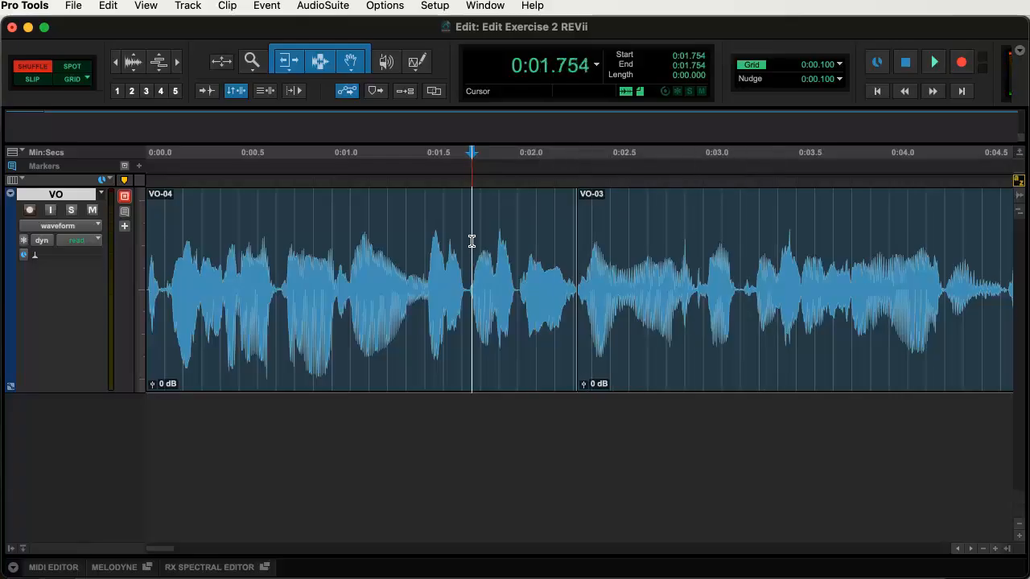
{"action": "key", "text": "space"}
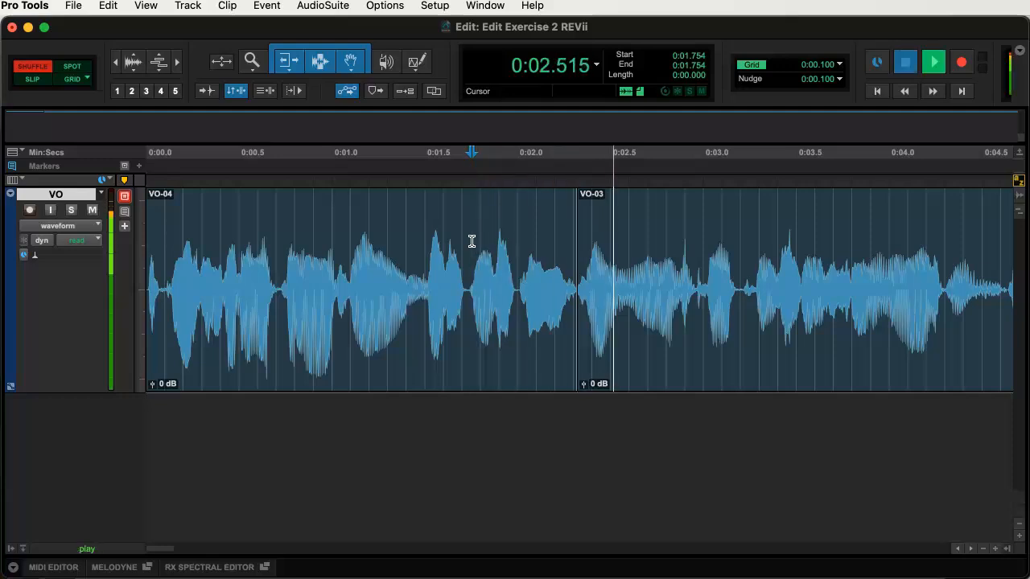
{"action": "key", "text": "space"}
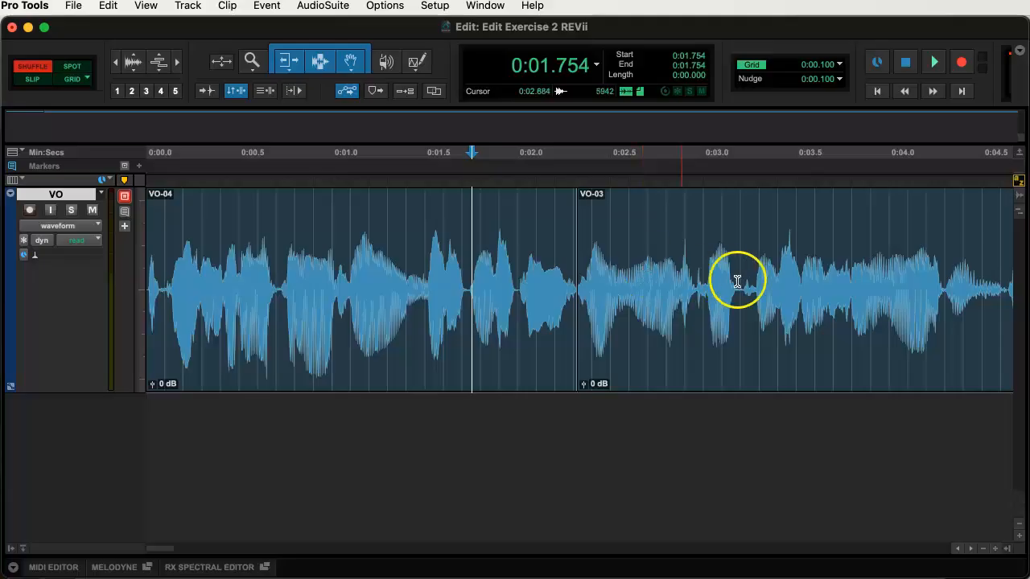
- Play the VO track onward from 0:04.132 to locate the next sound effect
{"action": "left_click", "coordinate": [914, 250]}
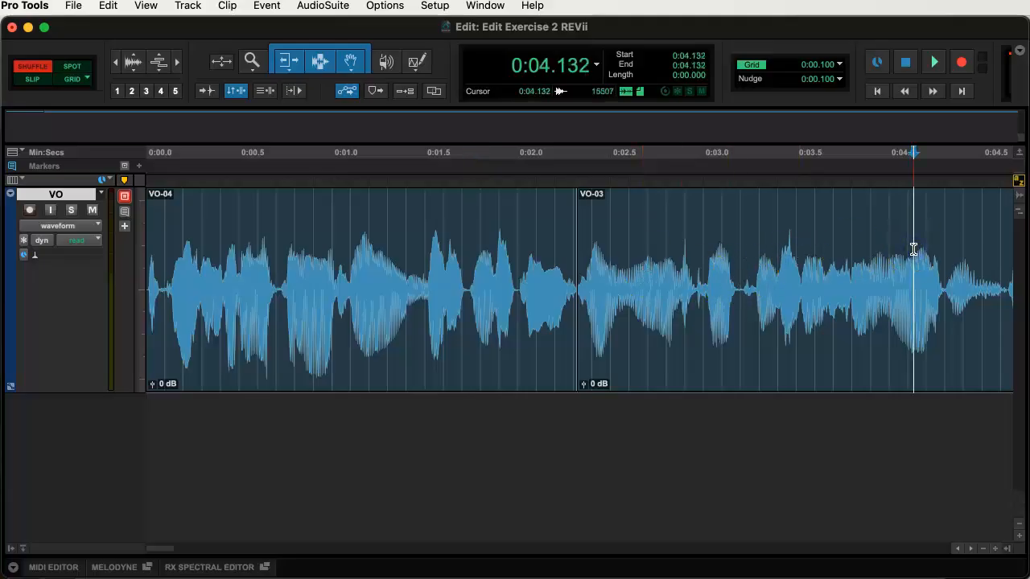
{"action": "key", "text": "space"}
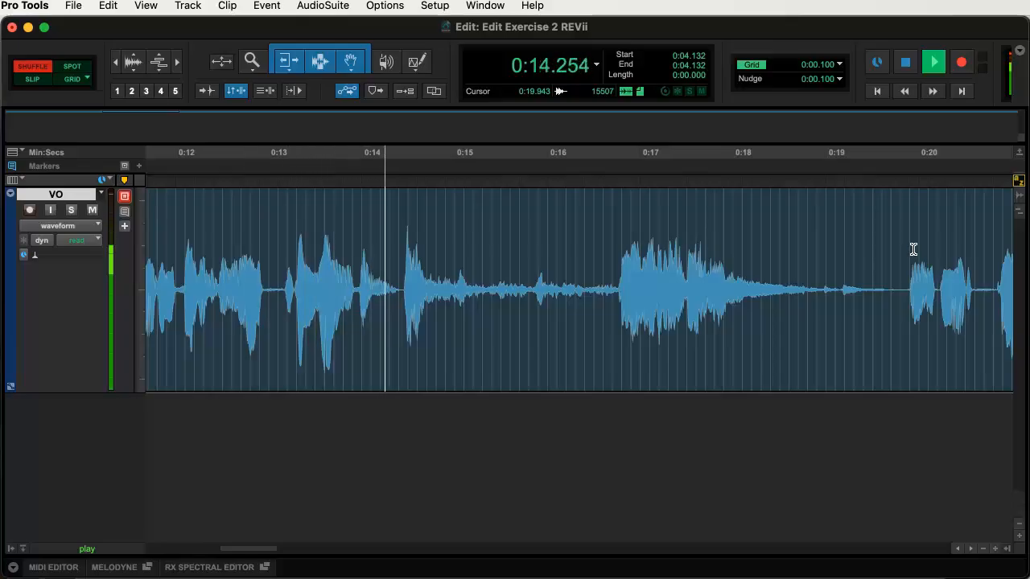
{"action": "key", "text": "space"}
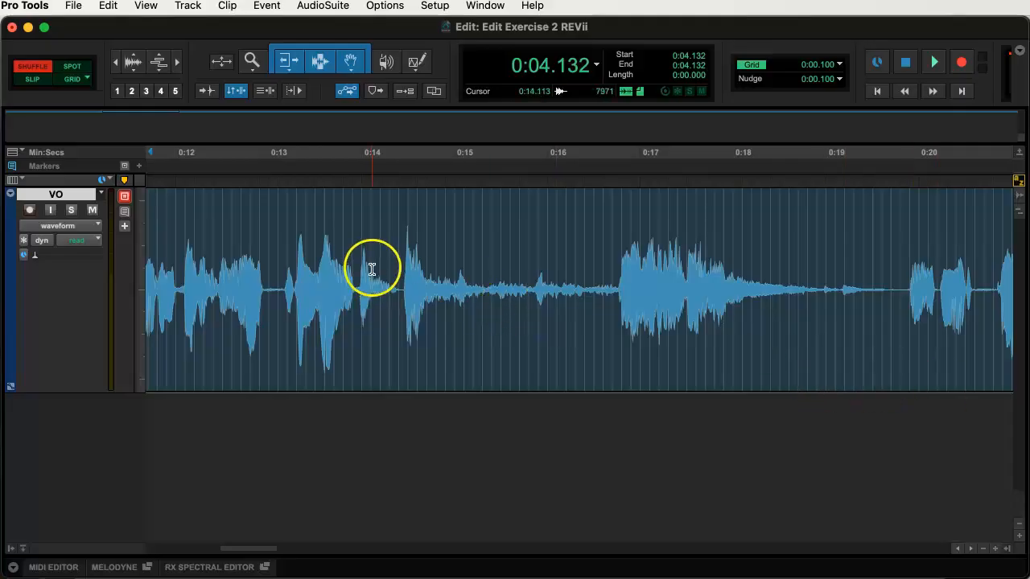
- Split the VO clip at 0:14.424, in the short silence just before the second sound effect
{"action": "left_click", "coordinate": [397, 266]}
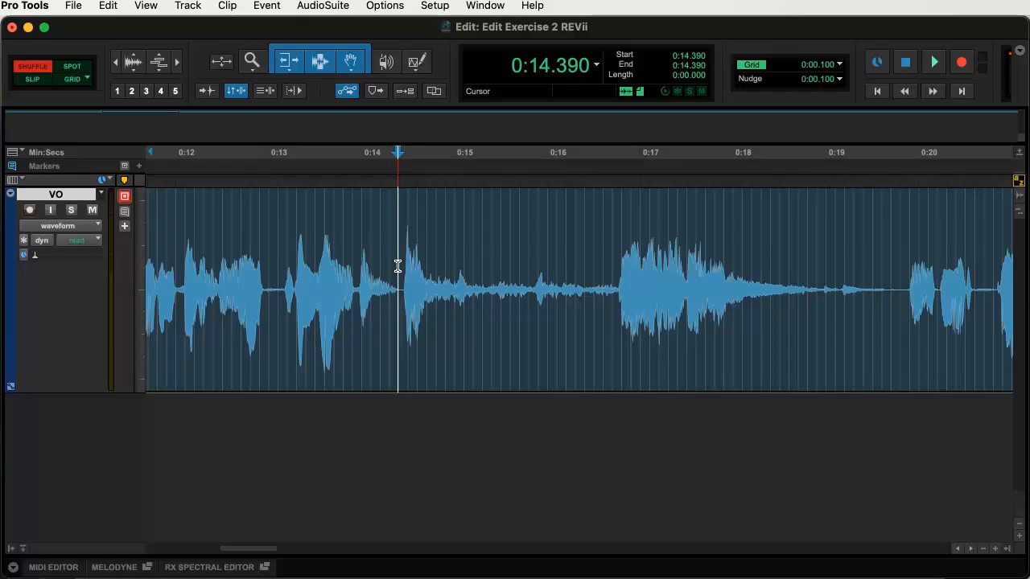
{"action": "left_click", "coordinate": [401, 268]}
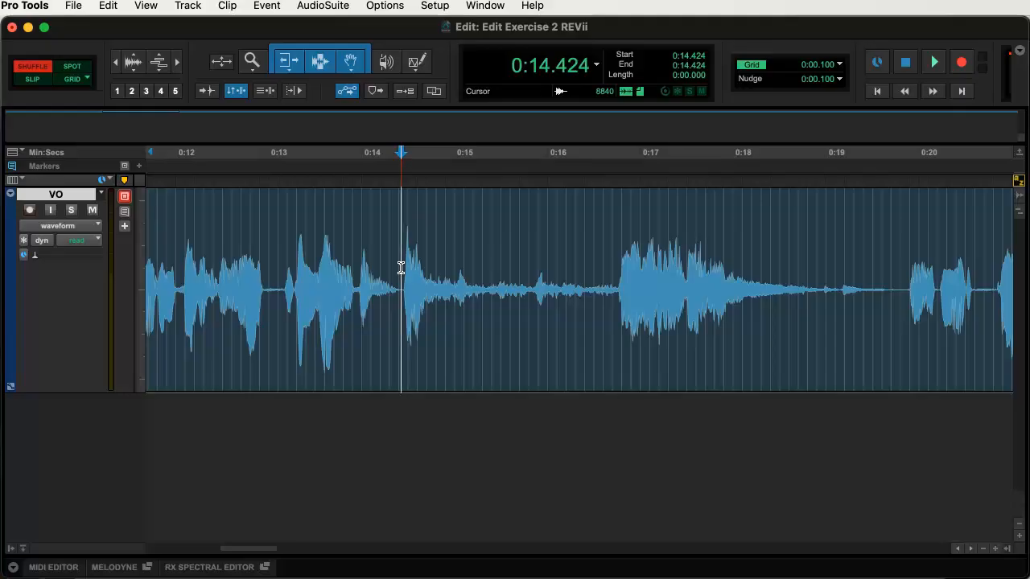
{"action": "left_click", "coordinate": [971, 549]}
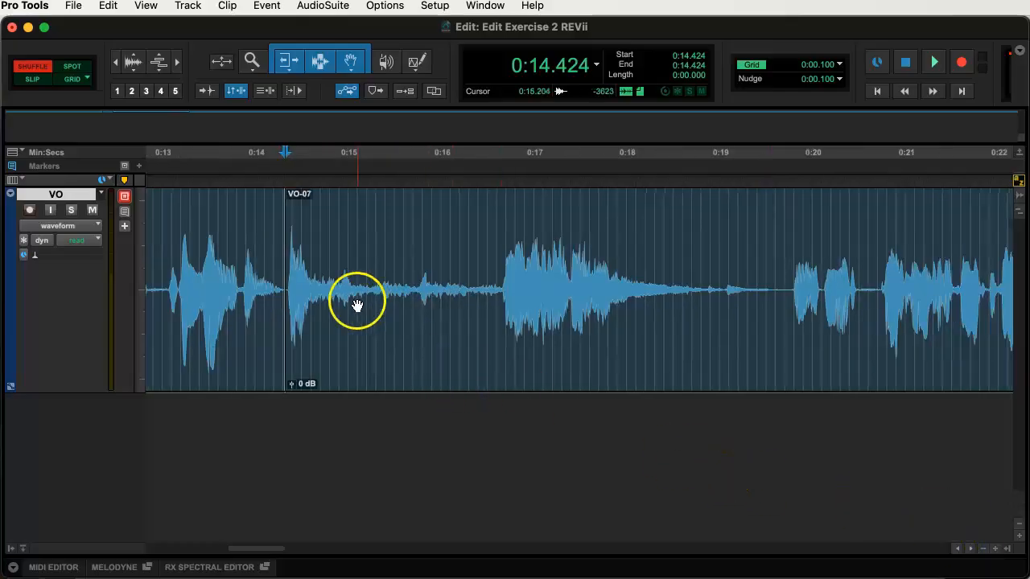
- Audition the second sound effect and split the VO clip at 0:19.882, right before the speech resumes
{"action": "key", "text": "space"}
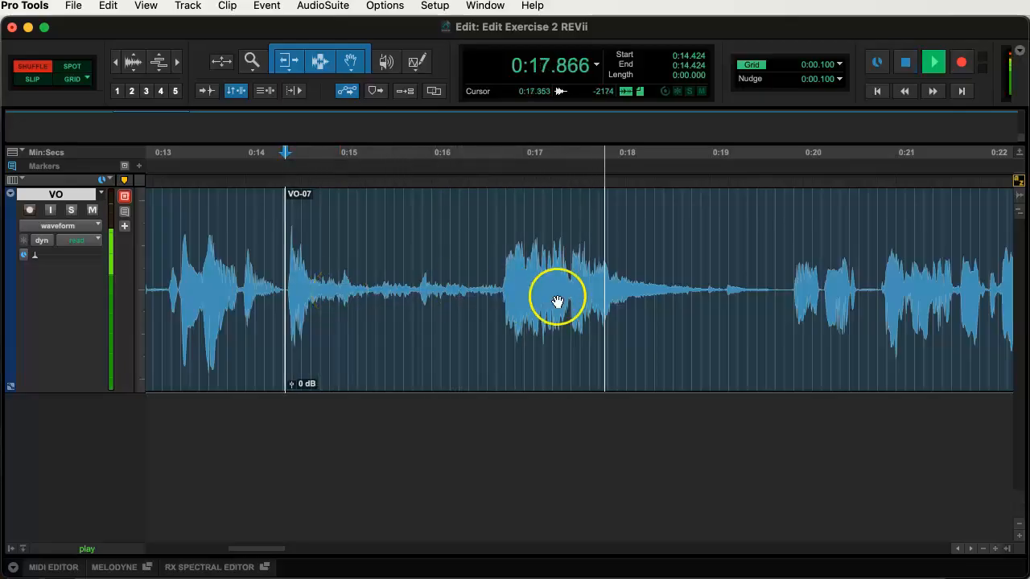
{"action": "left_click", "coordinate": [797, 287]}
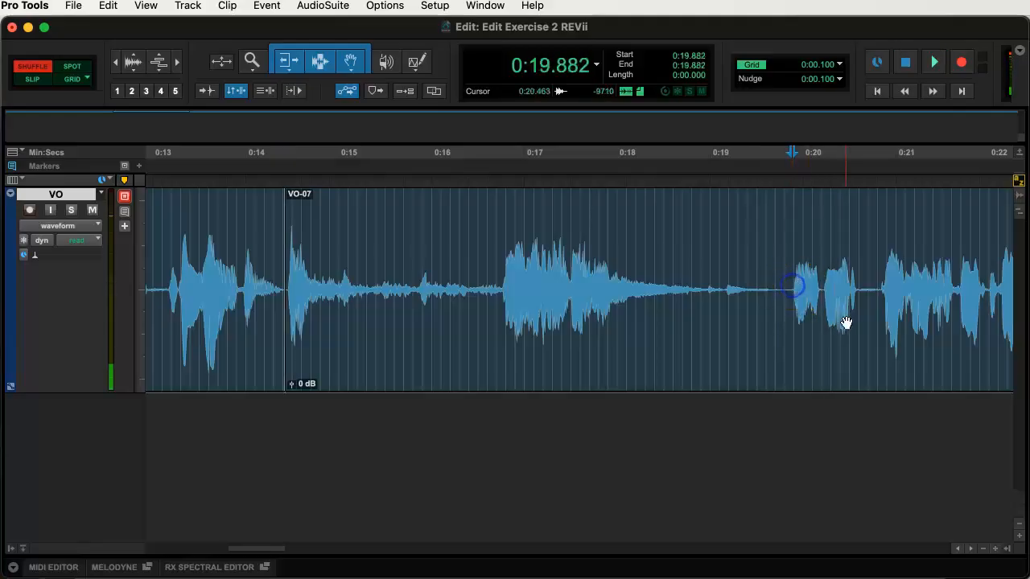
{"action": "key", "text": "super+e"}
- Rename the isolated sound effect clip between 0:14.424 and 0:19.882 as Bowling Ball
{"action": "left_click", "coordinate": [563, 351]}
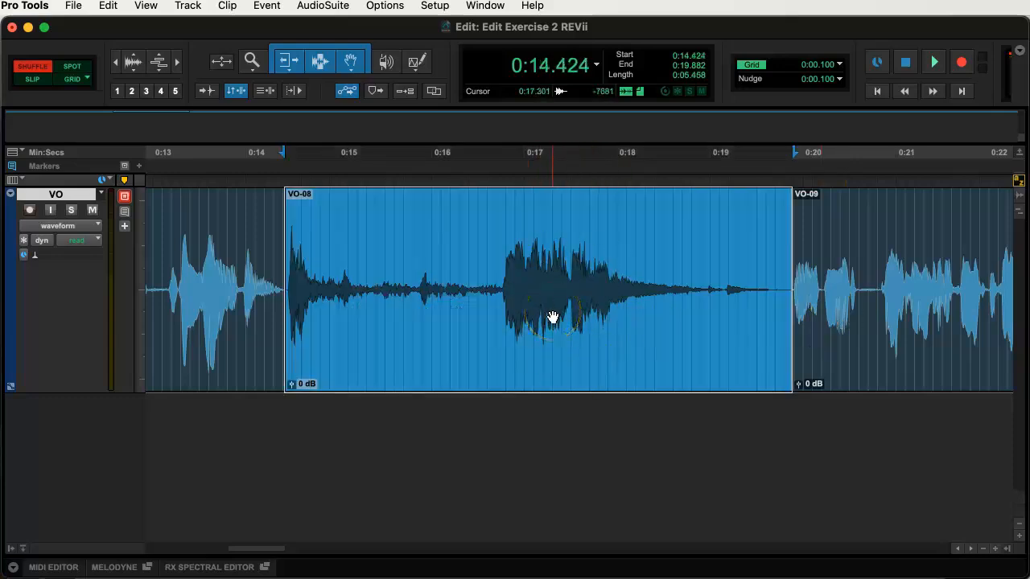
{"action": "left_click", "coordinate": [547, 362]}
{"action": "left_click_drag", "start_coordinate": [547, 362], "coordinate": [485, 346]}
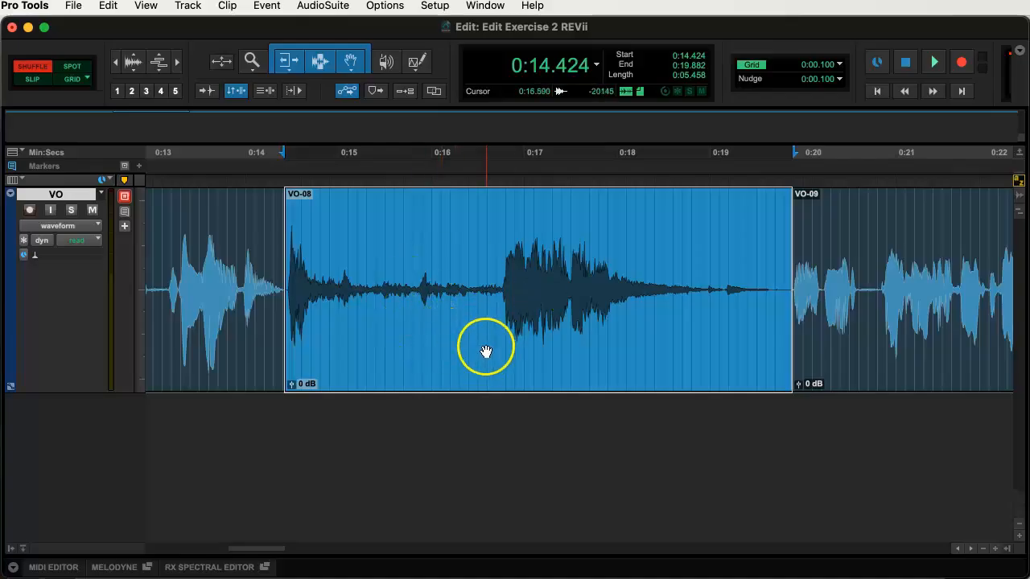
{"action": "double_click", "coordinate": [483, 349]}
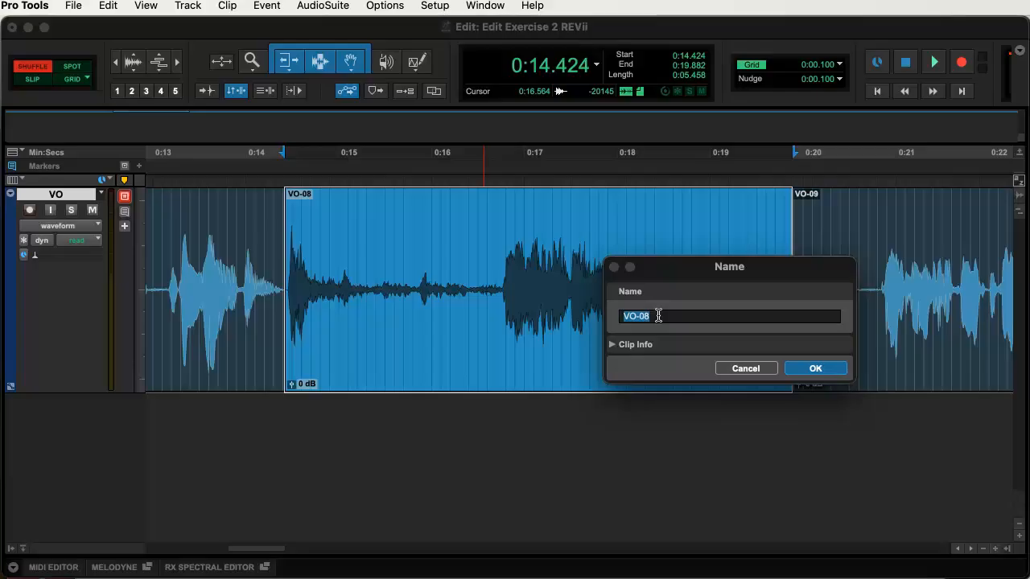
{"action": "type", "text": "Bowling Ball"}
{"action": "key", "text": "Return"}
{"action": "left_click_drag", "start_coordinate": [344, 232], "coordinate": [305, 202]}
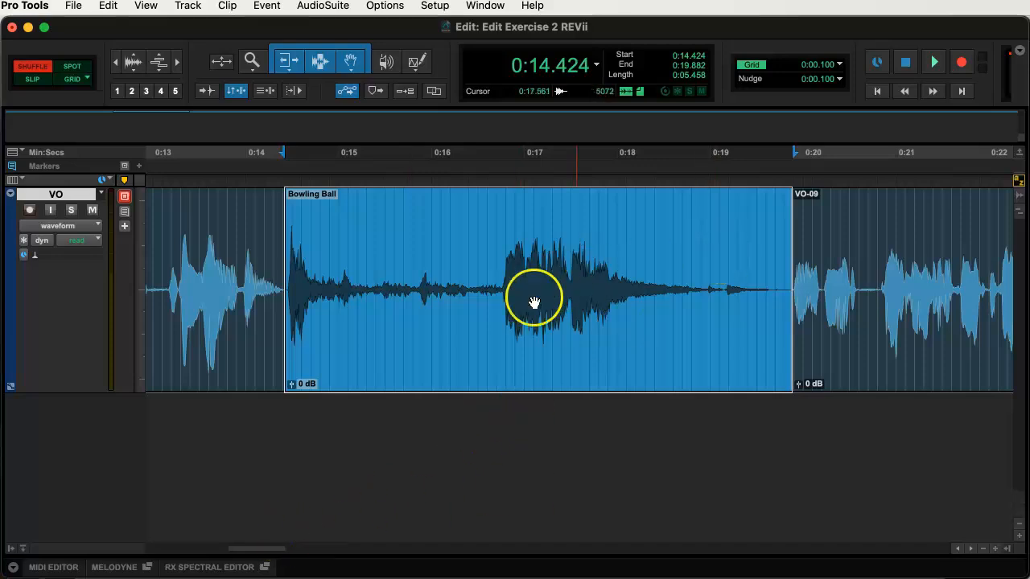
- Play onward from 0:19.129 to find the third sound effect and split the VO clip at its start, 0:27.281
{"action": "left_click", "coordinate": [721, 240]}
{"action": "key", "text": "space"}
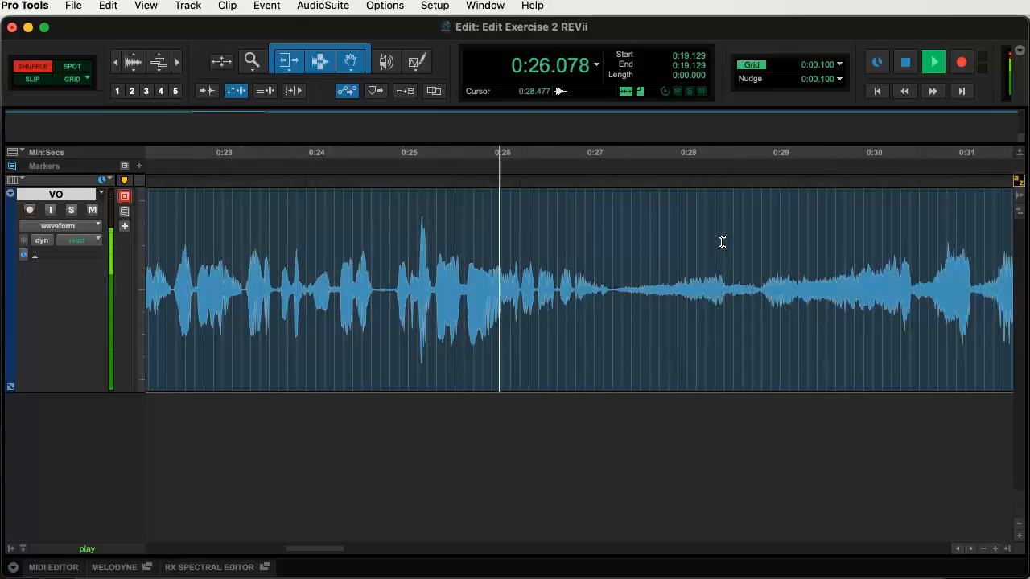
{"action": "left_click", "coordinate": [660, 271]}
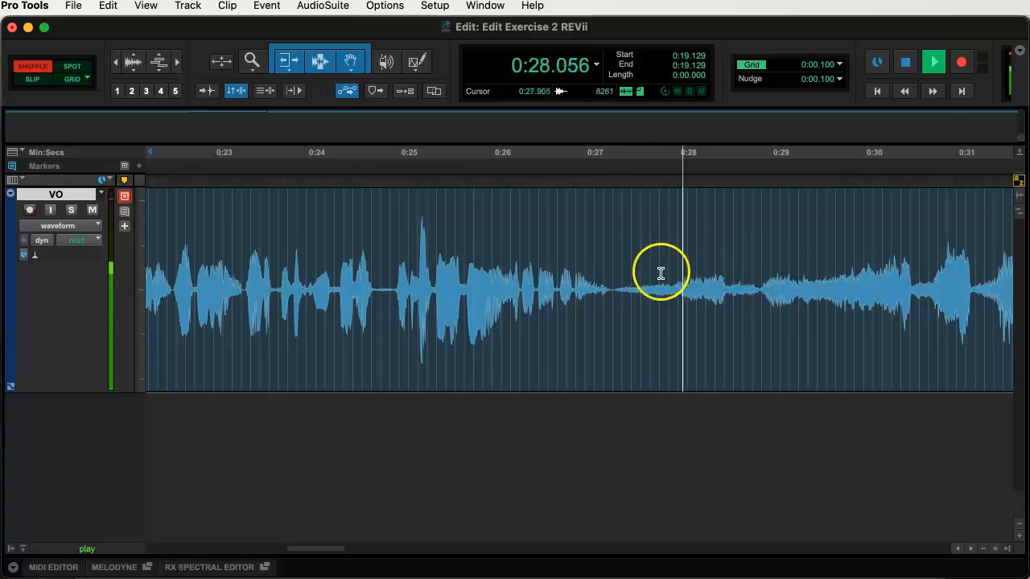
{"action": "left_click", "coordinate": [610, 288]}
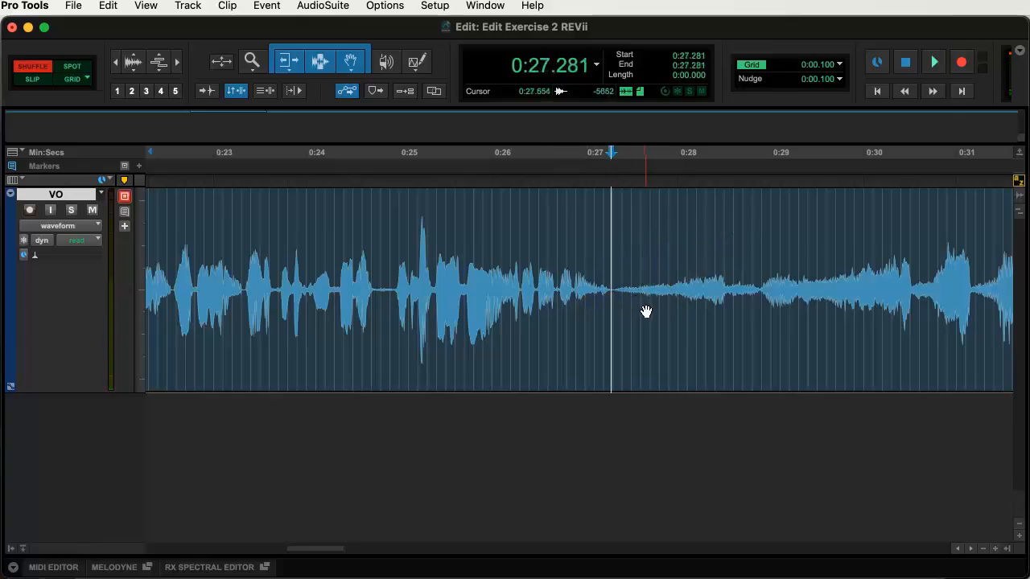
- Audition the third sound effect from 0:30.764 and split the VO clip where it ends, at 0:39.748
{"action": "left_click", "coordinate": [935, 243]}
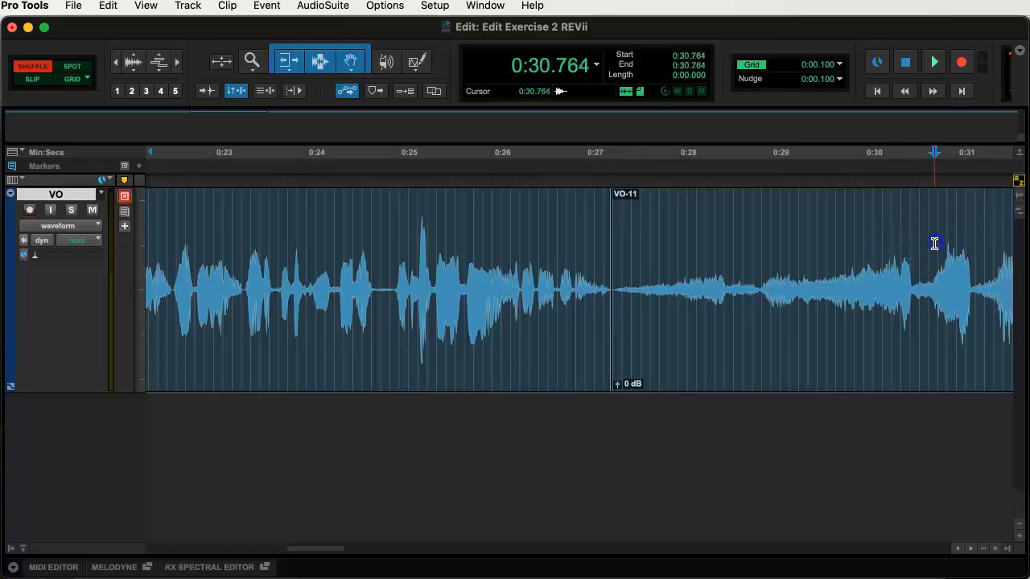
{"action": "key", "text": "space"}
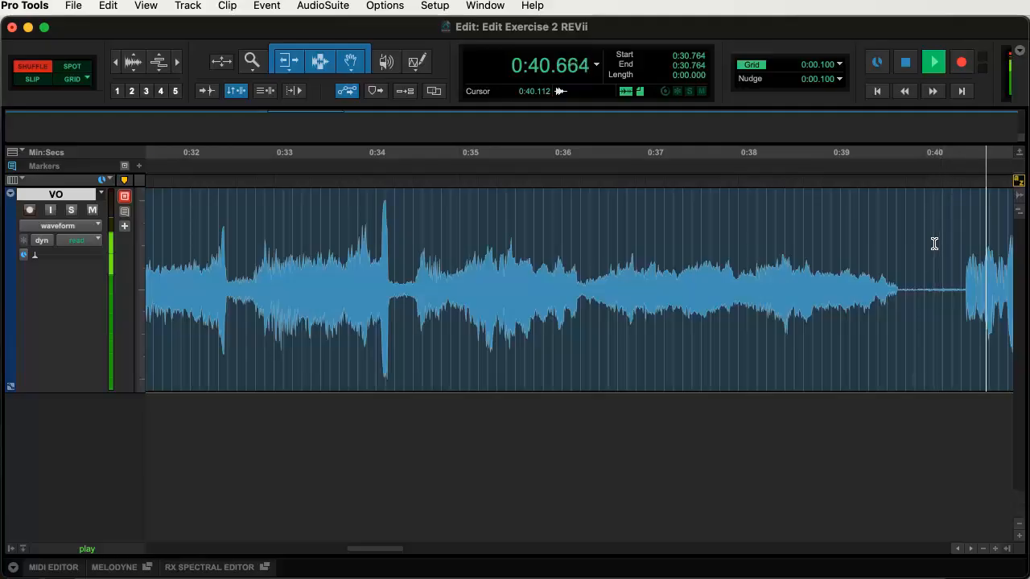
{"action": "key", "text": "space"}
{"action": "left_click", "coordinate": [901, 289]}
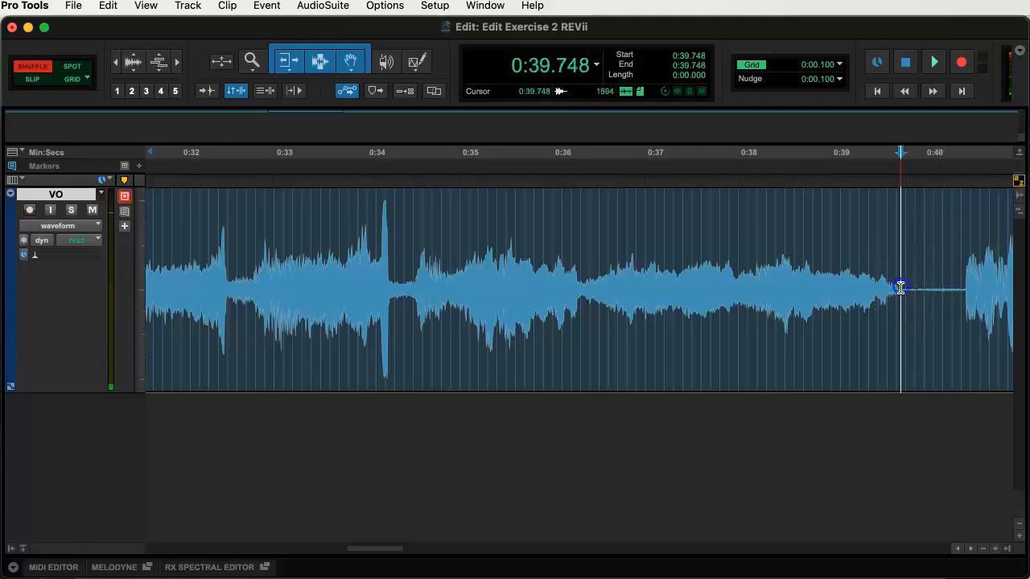
{"action": "key", "text": "super+e"}
- Rename the isolated sound effect clip between 0:27.281 and 0:39.748 as Pigs
{"action": "left_click", "coordinate": [784, 369]}
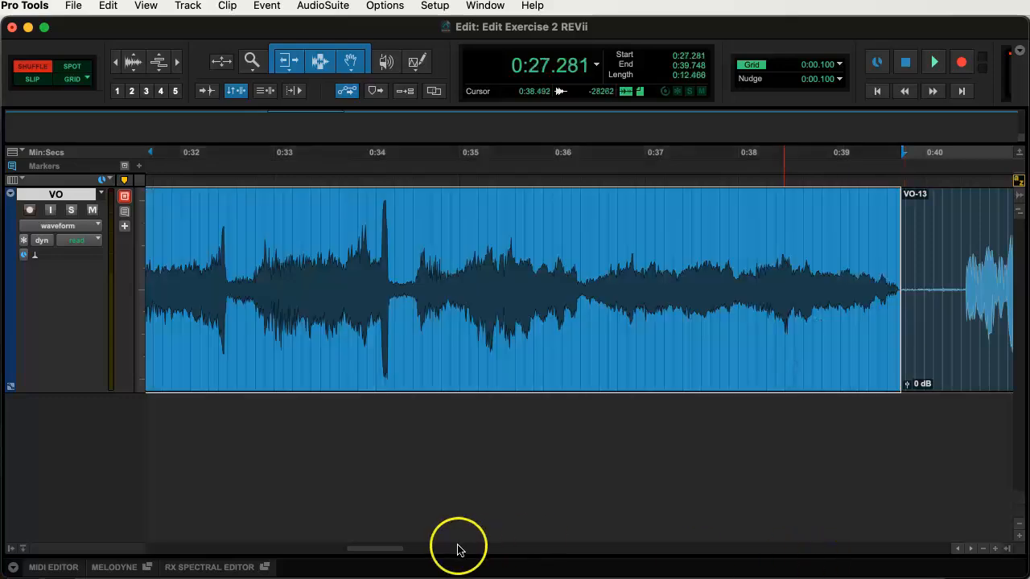
{"action": "left_click_drag", "start_coordinate": [395, 552], "coordinate": [350, 552]}
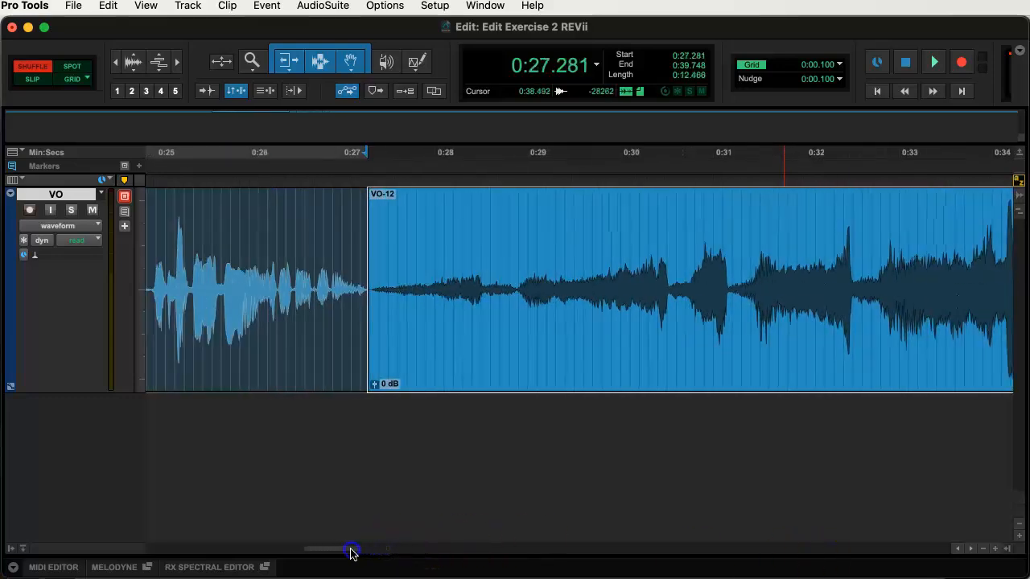
{"action": "double_click", "coordinate": [523, 368]}
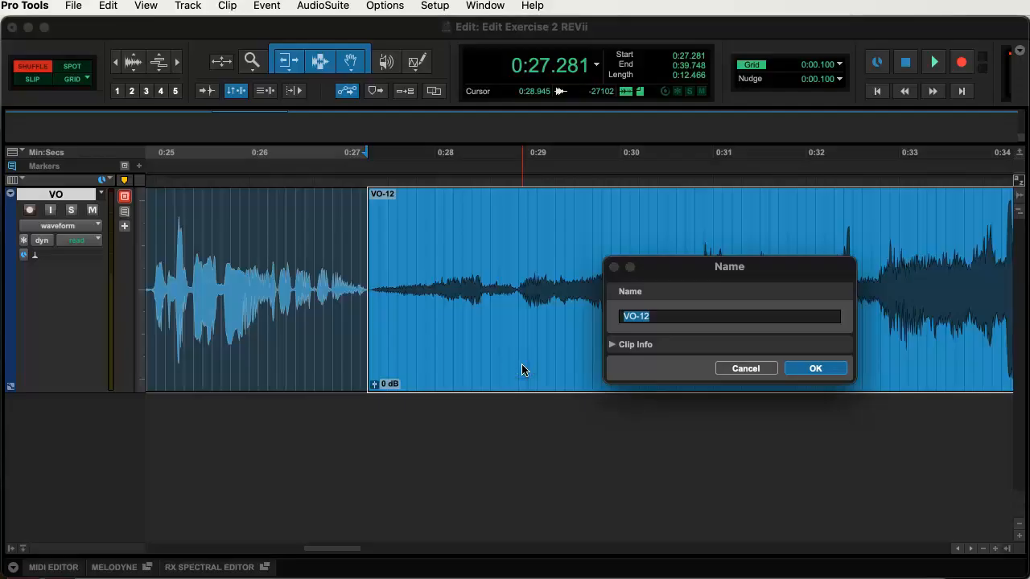
{"action": "type", "text": "Puigs="}
{"action": "key", "text": "BackSpace"}
{"action": "key", "text": "BackSpace"}
{"action": "key", "text": "BackSpace"}
{"action": "key", "text": "BackSpace"}
{"action": "key", "text": "BackSpace"}
{"action": "type", "text": "igs"}
{"action": "key", "text": "Return"}
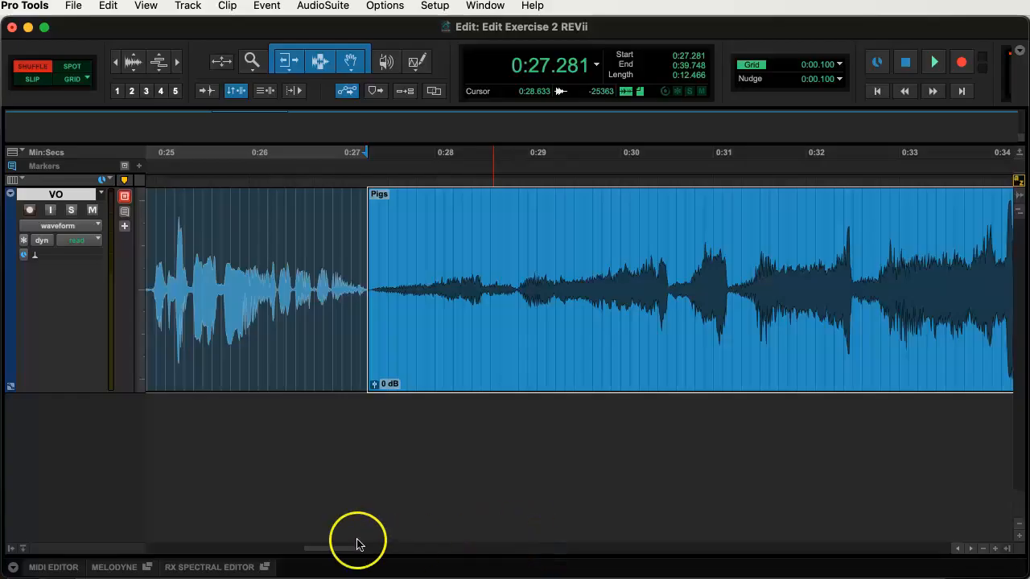
- Create one new mono audio track named SFX, with Samples as its timebase
{"action": "left_click_drag", "start_coordinate": [351, 545], "coordinate": [311, 550]}
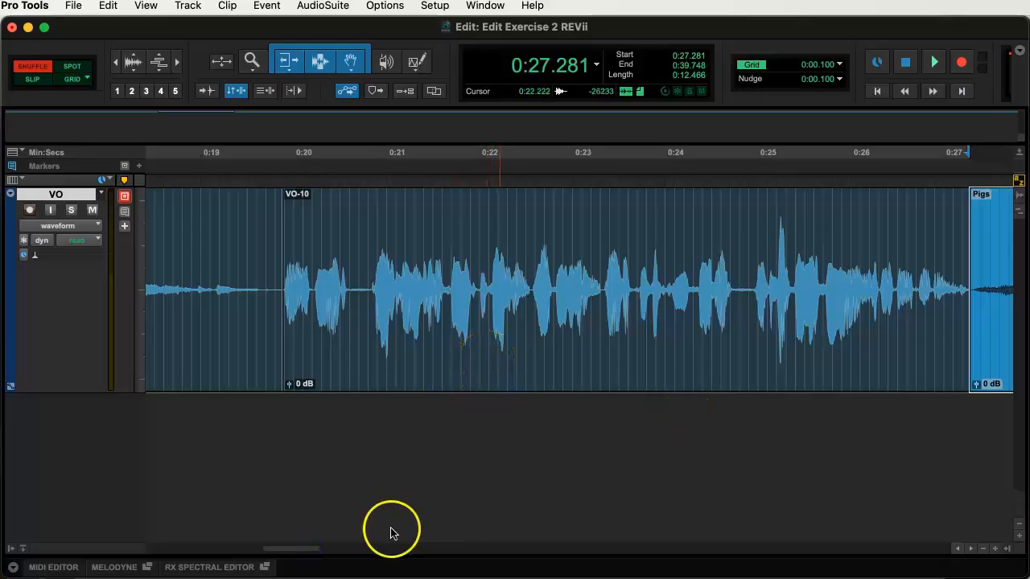
{"action": "left_click_drag", "start_coordinate": [314, 549], "coordinate": [268, 553]}
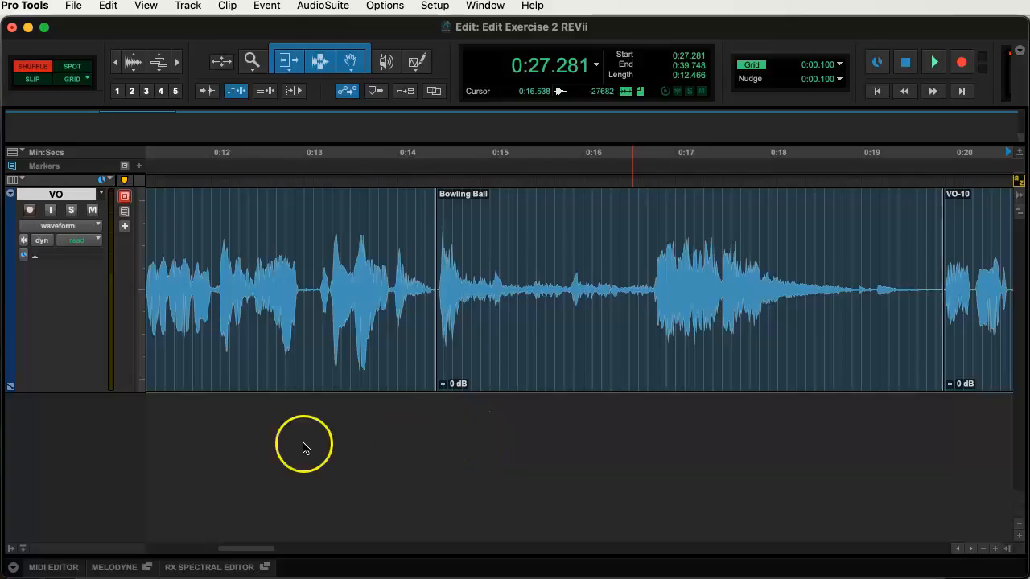
{"action": "double_click", "coordinate": [231, 453]}
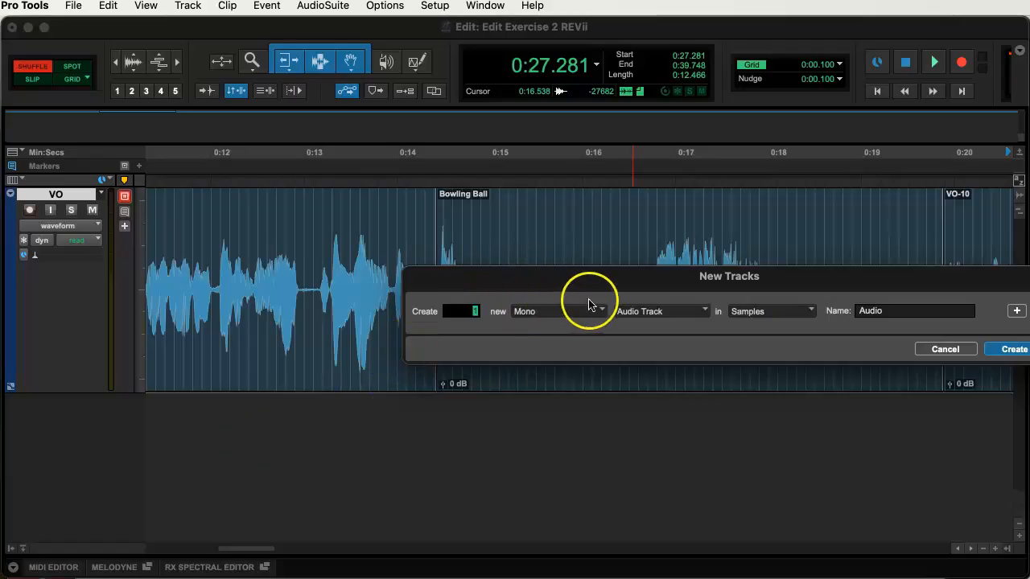
{"action": "left_click_drag", "start_coordinate": [598, 285], "coordinate": [440, 284]}
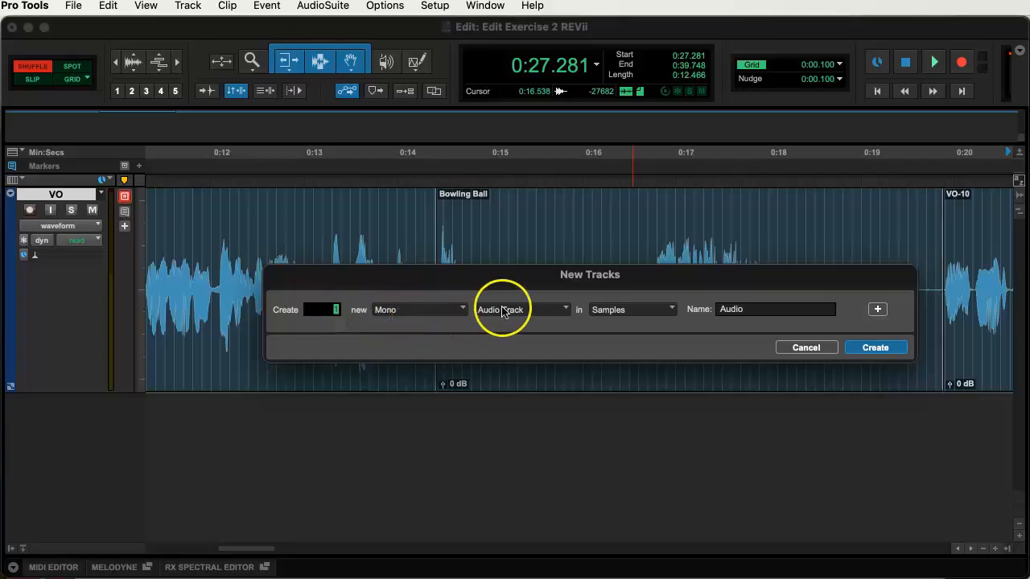
{"action": "left_click", "coordinate": [750, 310]}
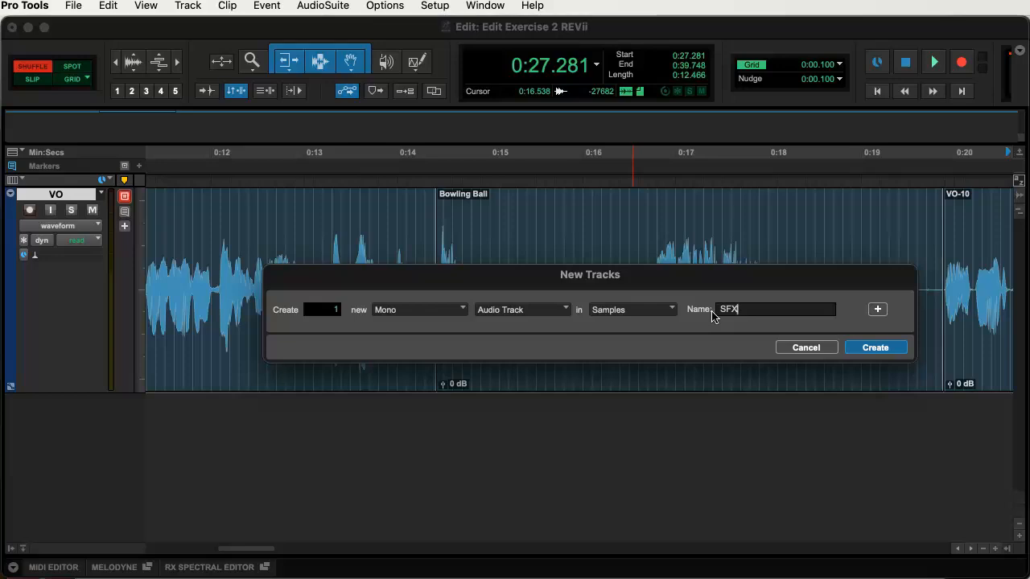
{"action": "left_click", "coordinate": [885, 350]}
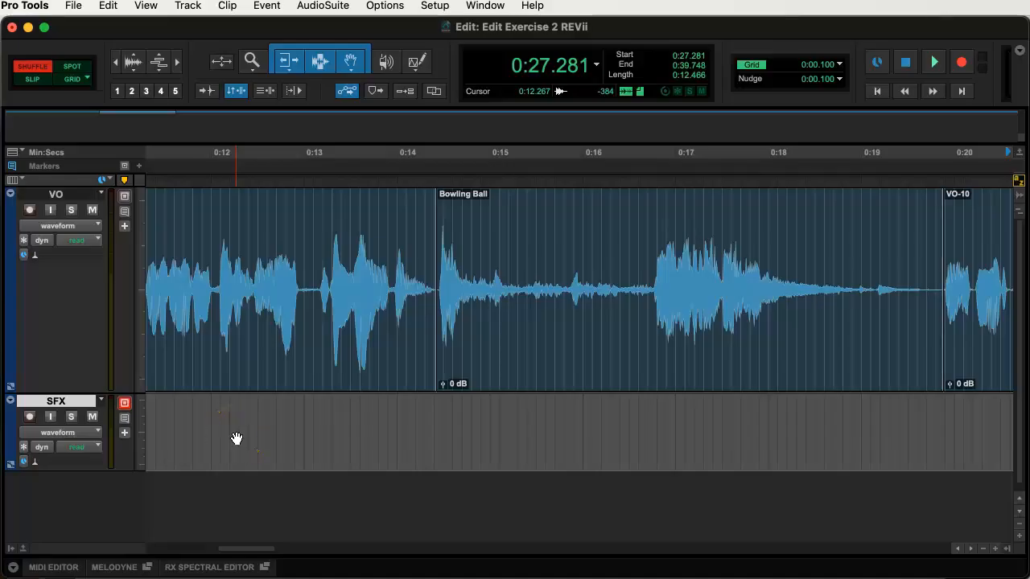
- In Slip mode, move the Bowling Ball clip from the VO track onto the SFX track, starting at 0:14.424
{"action": "left_click", "coordinate": [209, 422]}
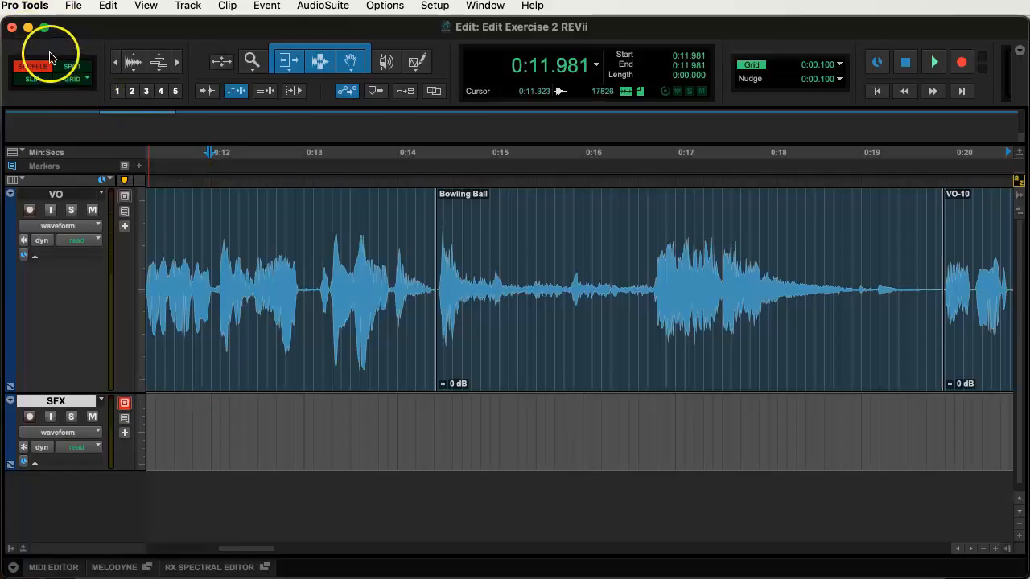
{"action": "left_click", "coordinate": [32, 80]}
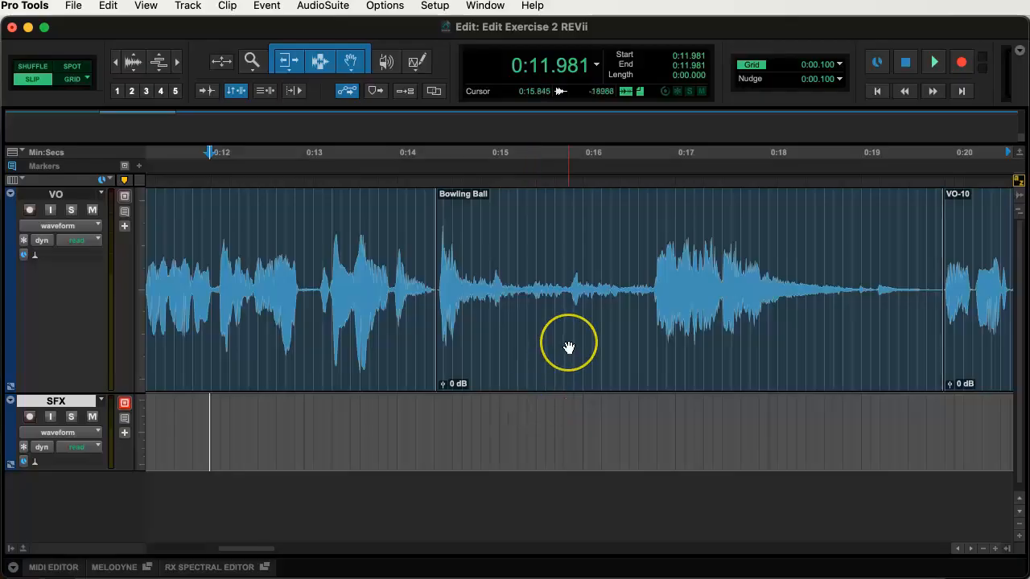
{"action": "left_click_drag", "start_coordinate": [569, 348], "coordinate": [555, 428]}
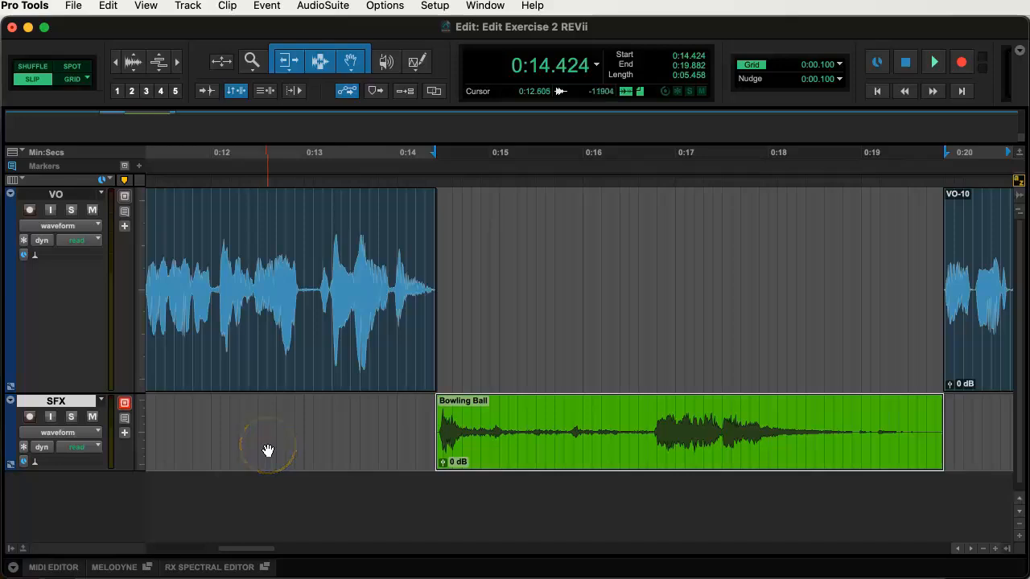
{"action": "left_click", "coordinate": [443, 435]}
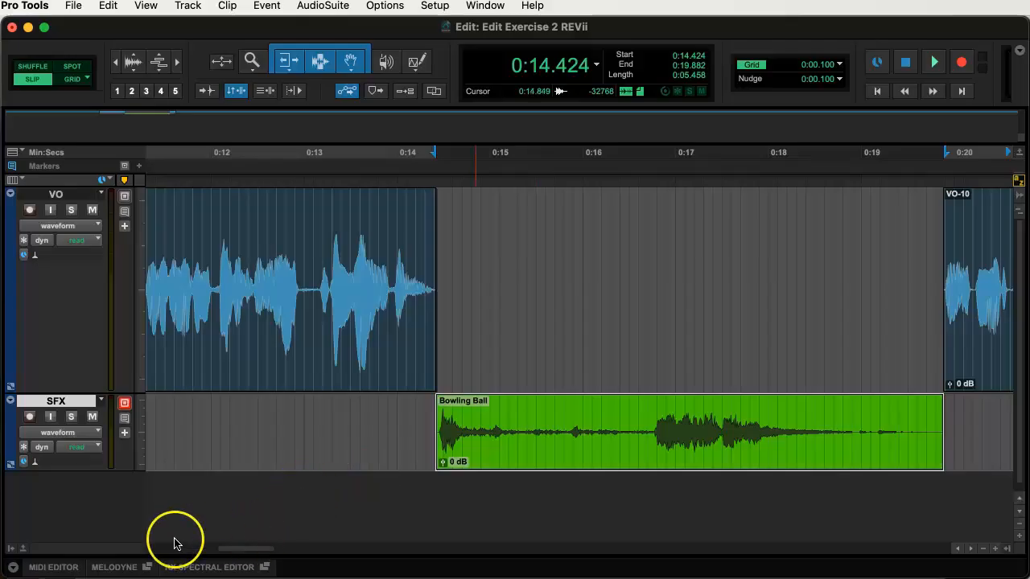
- Slide the Bowling Ball clip later along the SFX track to clear space for the Pigs clip
{"action": "left_click_drag", "start_coordinate": [246, 552], "coordinate": [281, 552]}
{"action": "left_click", "coordinate": [737, 316]}
{"action": "left_click_drag", "start_coordinate": [341, 443], "coordinate": [706, 460]}
{"action": "left_click_drag", "start_coordinate": [292, 551], "coordinate": [319, 552]}
{"action": "left_click", "coordinate": [337, 452]}
{"action": "left_click_drag", "start_coordinate": [336, 452], "coordinate": [669, 451]}
- Move the Pigs clip from the VO track onto the SFX track and position its start at 0:05.735
{"action": "left_click_drag", "start_coordinate": [774, 362], "coordinate": [257, 442]}
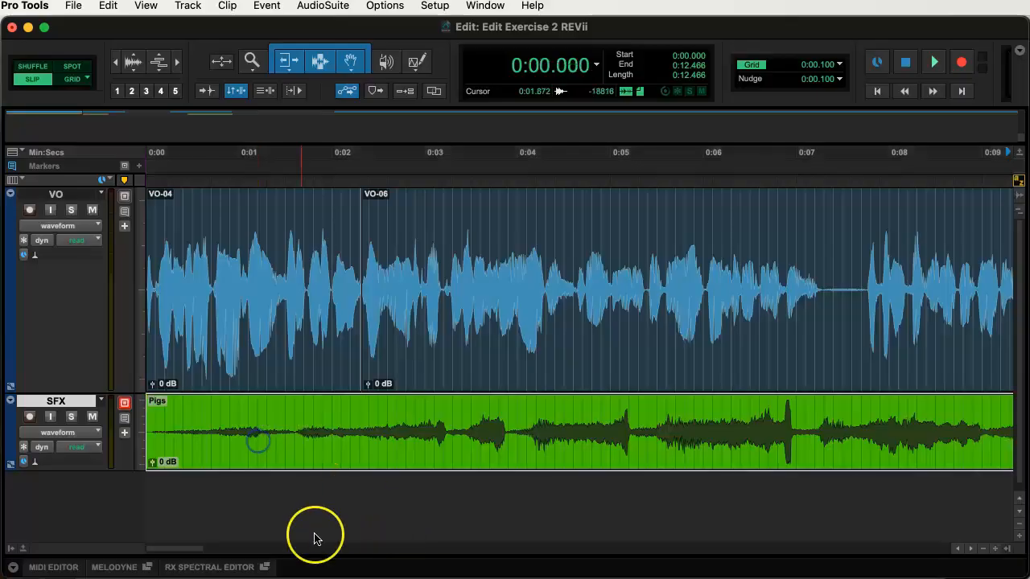
{"action": "left_click_drag", "start_coordinate": [184, 554], "coordinate": [250, 554]}
{"action": "left_click_drag", "start_coordinate": [292, 437], "coordinate": [813, 442]}
{"action": "left_click_drag", "start_coordinate": [265, 549], "coordinate": [230, 554]}
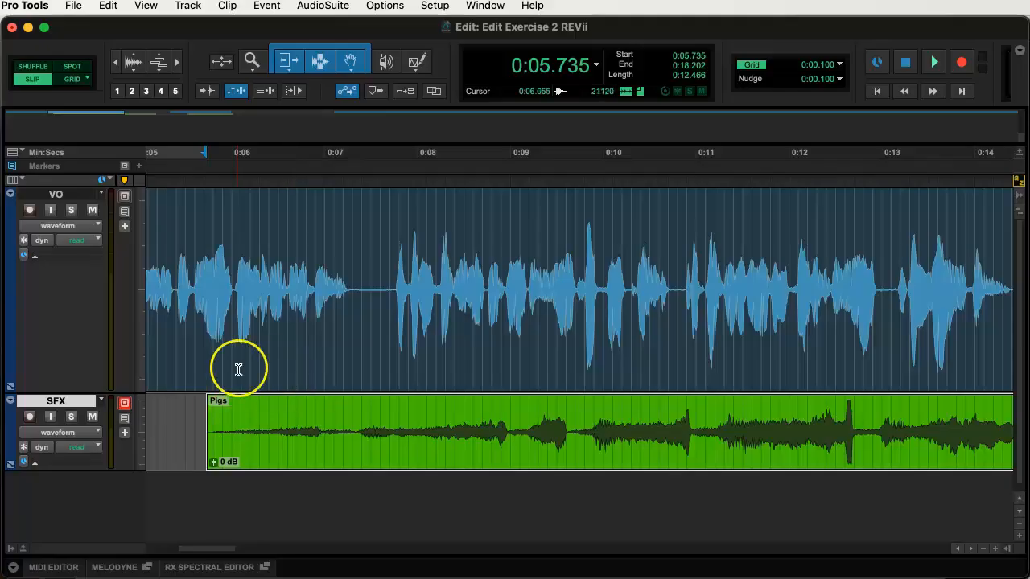
- Audition the voiceover against the Pigs clip from 0:05.596 and 0:06.835, sliding the clip later to start at 0:07.788
{"action": "left_click", "coordinate": [194, 278]}
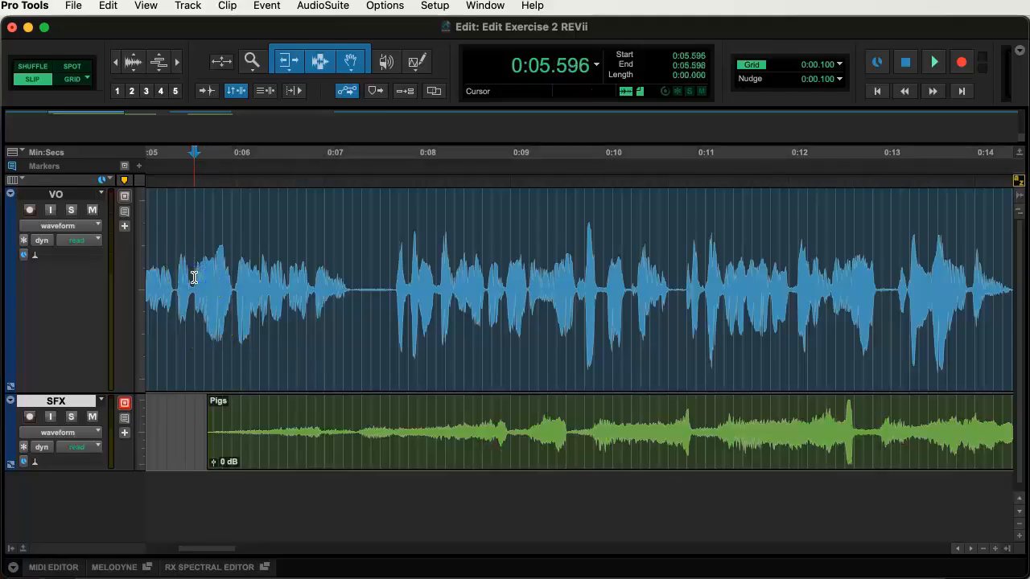
{"action": "key", "text": "space"}
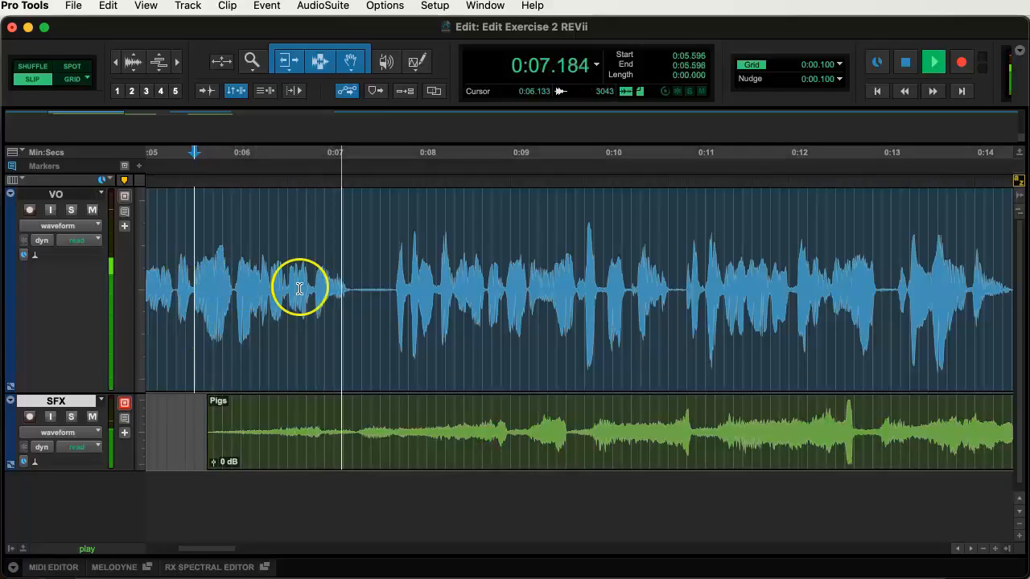
{"action": "key", "text": "space"}
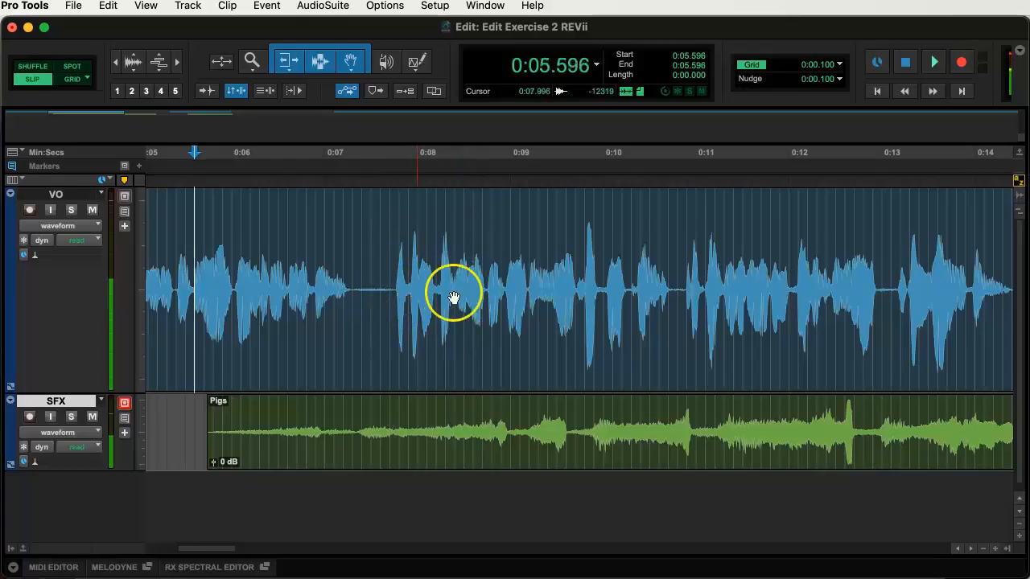
{"action": "mouse_move", "coordinate": [214, 549]}
{"action": "left_mouse_down"}
{"action": "mouse_move", "coordinate": [265, 555]}
{"action": "mouse_move", "coordinate": [215, 556]}
{"action": "left_mouse_up"}
{"action": "left_click_drag", "start_coordinate": [453, 448], "coordinate": [612, 439]}
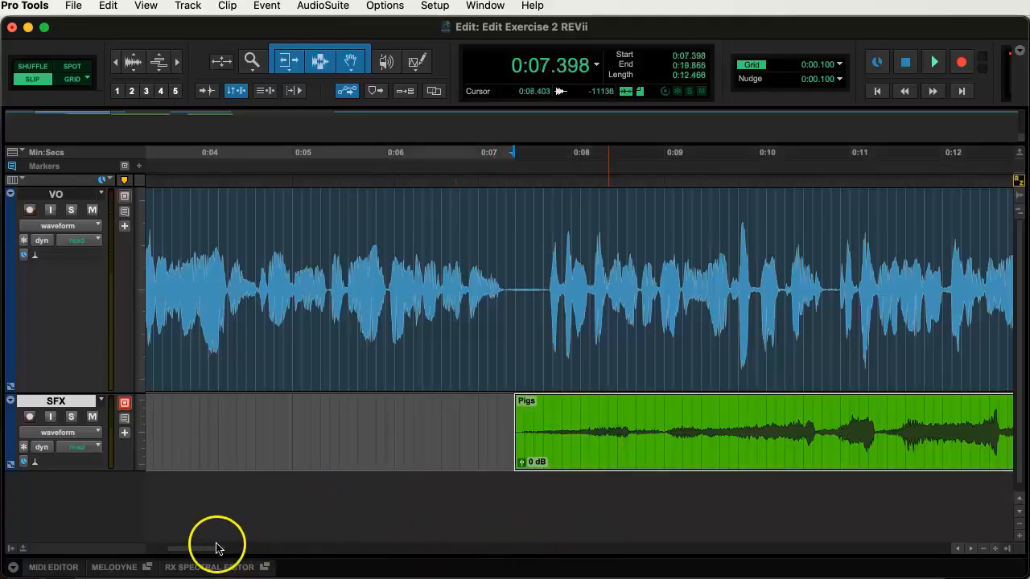
{"action": "left_click_drag", "start_coordinate": [214, 551], "coordinate": [235, 550]}
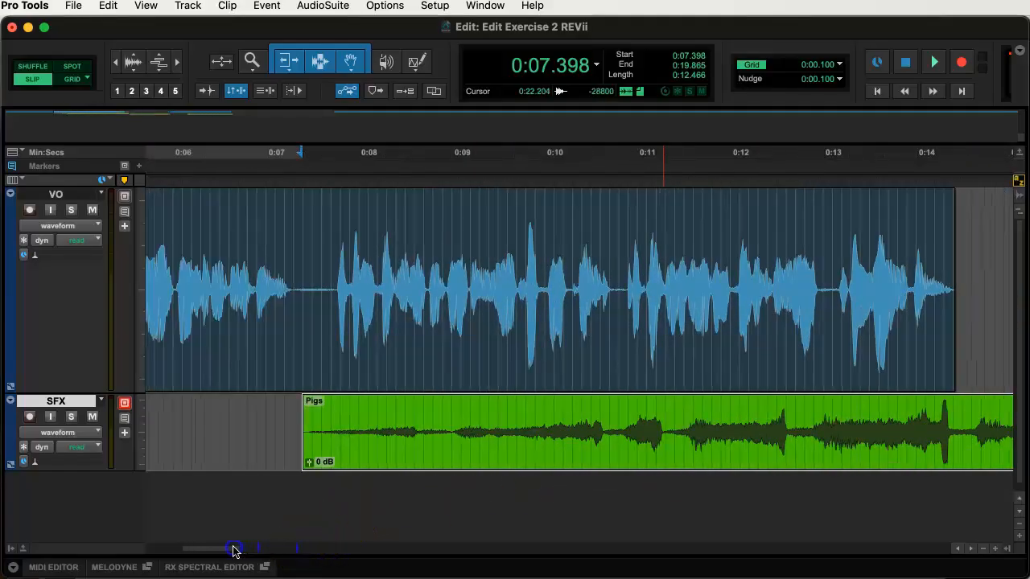
{"action": "left_click", "coordinate": [250, 255]}
{"action": "key", "text": "space"}
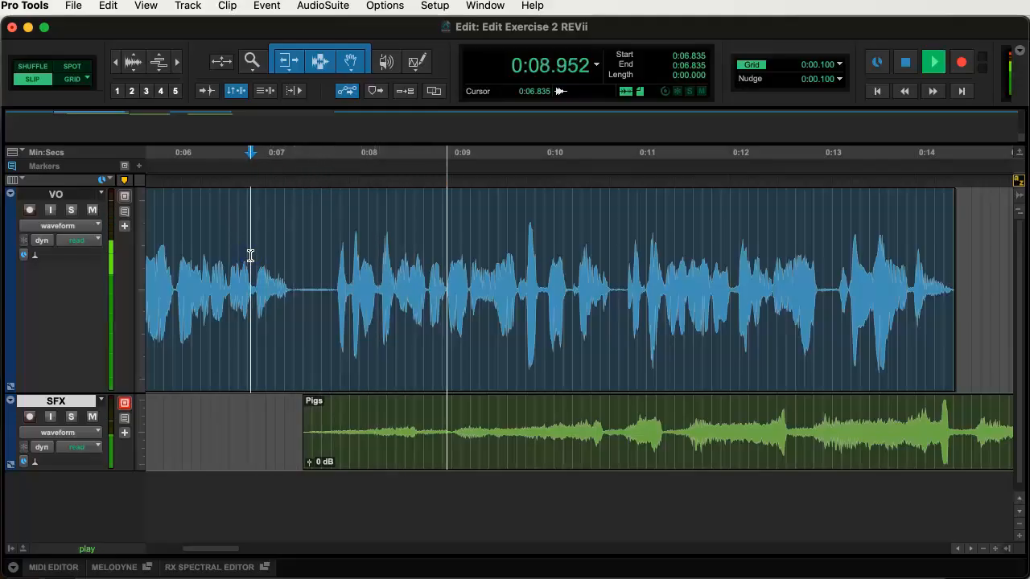
{"action": "left_click", "coordinate": [407, 458]}
{"action": "mouse_move", "coordinate": [427, 458]}
{"action": "left_mouse_down"}
{"action": "mouse_move", "coordinate": [453, 458]}
{"action": "mouse_move", "coordinate": [402, 448]}
{"action": "mouse_move", "coordinate": [415, 451]}
{"action": "left_mouse_up"}
- Play from 0:07.433 to check the Pigs clip's timing under the voiceover through the end of the VO line
{"action": "left_click", "coordinate": [301, 227]}
{"action": "key", "text": "space"}
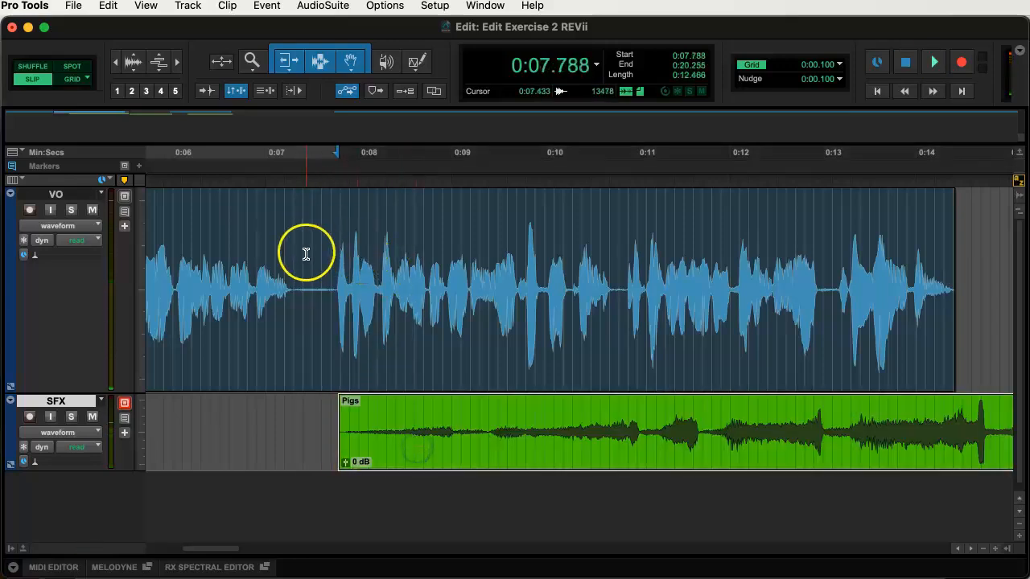
{"action": "left_click", "coordinate": [306, 254]}
{"action": "key", "text": "space"}
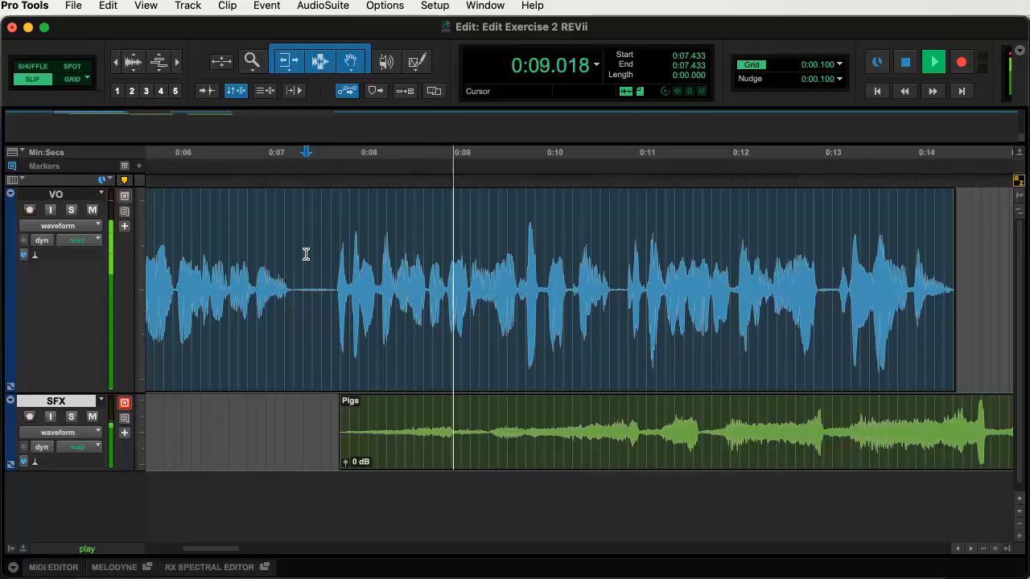
{"action": "left_click_drag", "start_coordinate": [231, 552], "coordinate": [252, 551]}
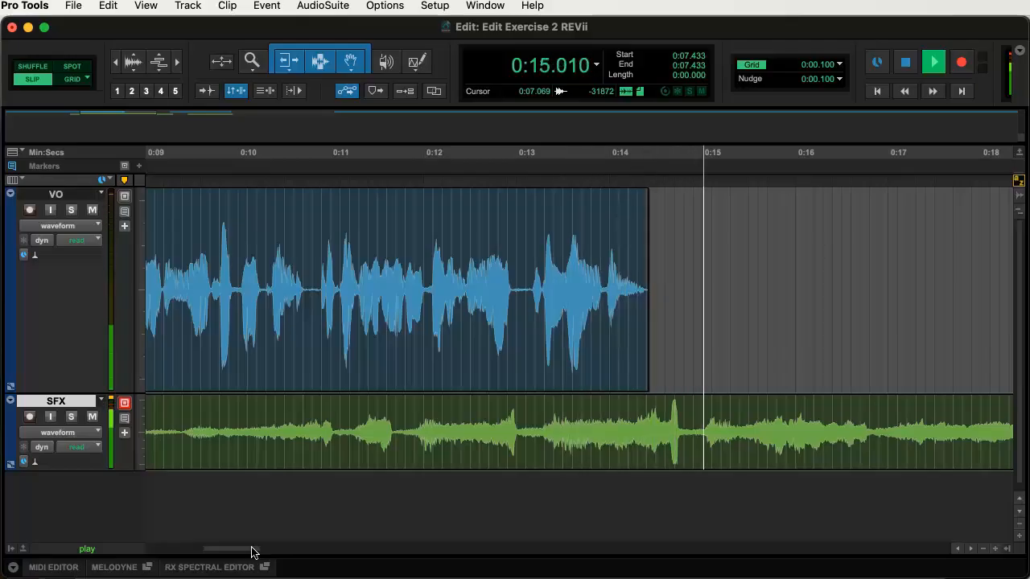
{"action": "key", "text": "space"}
- Split the Pigs clip at 0:14.476, delete the part after it, and trim the remaining clip's end to 0:14.442
{"action": "left_click_drag", "start_coordinate": [252, 551], "coordinate": [268, 552]}
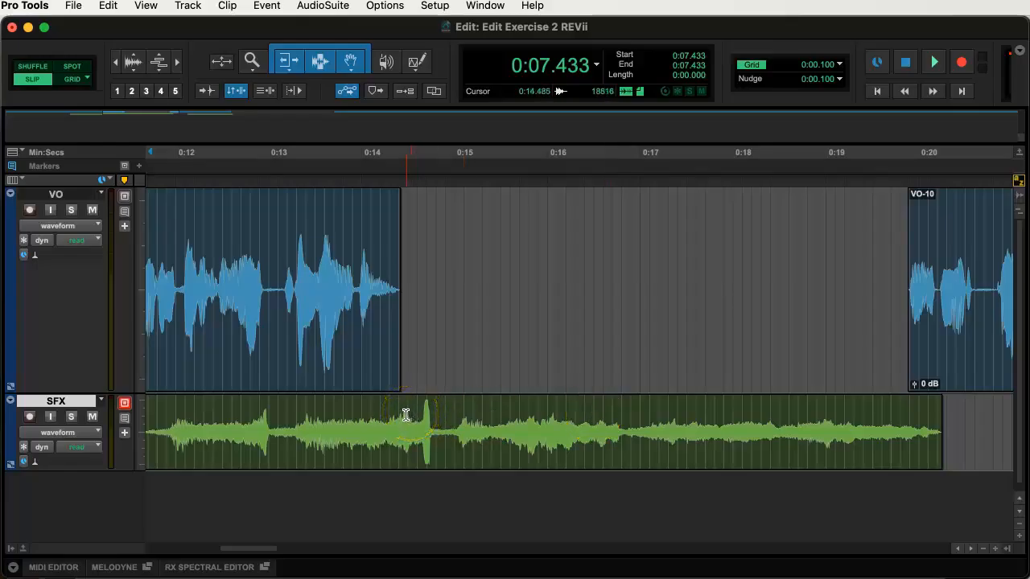
{"action": "key", "text": "super+e"}
{"action": "left_click", "coordinate": [570, 432]}
{"action": "key", "text": "Delete"}
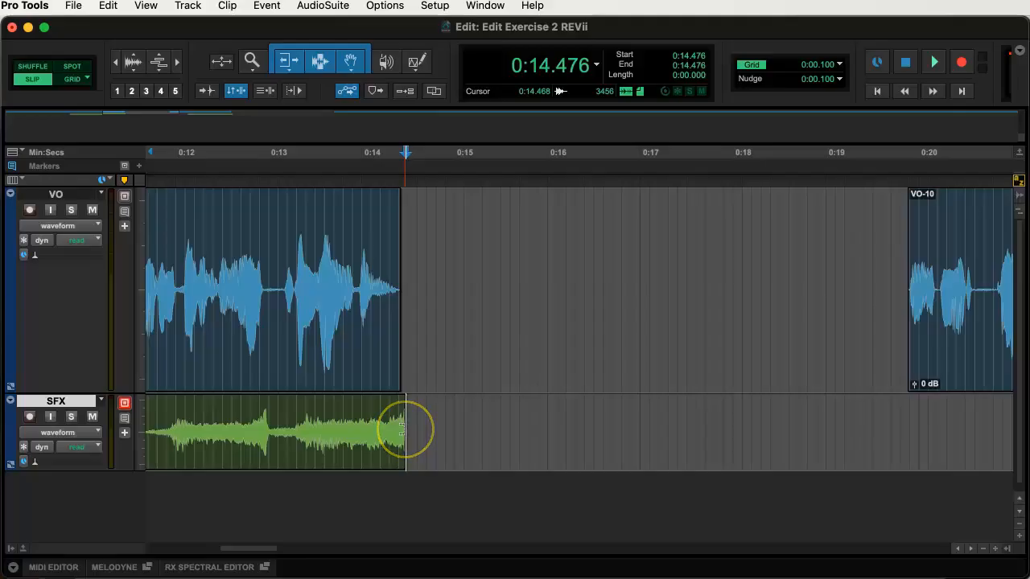
{"action": "mouse_move", "coordinate": [402, 427]}
{"action": "left_mouse_down"}
{"action": "mouse_move", "coordinate": [655, 413]}
{"action": "mouse_move", "coordinate": [432, 434]}
{"action": "mouse_move", "coordinate": [876, 430]}
{"action": "mouse_move", "coordinate": [362, 427]}
{"action": "mouse_move", "coordinate": [405, 432]}
{"action": "left_mouse_up"}
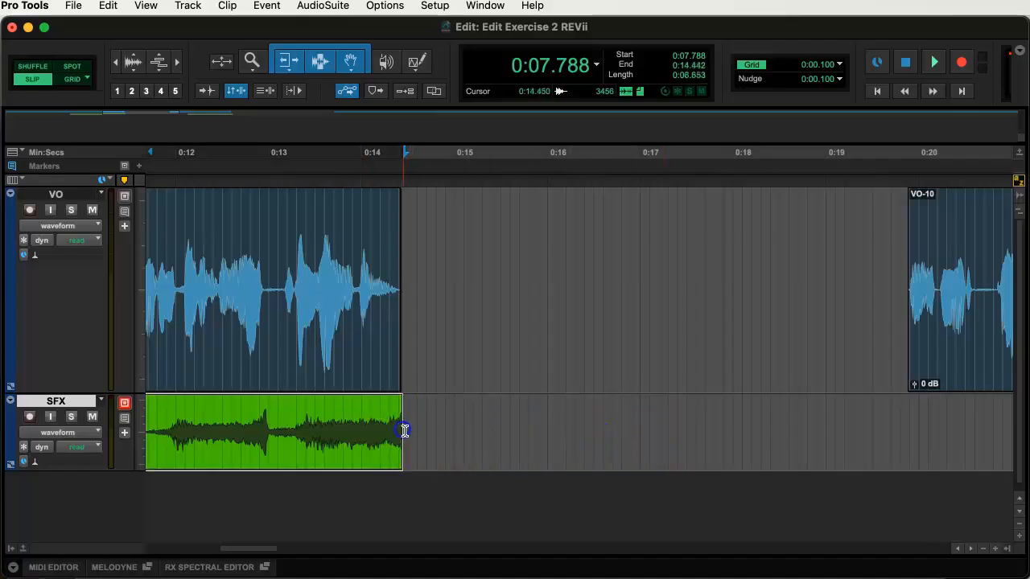
{"action": "left_click", "coordinate": [502, 425]}
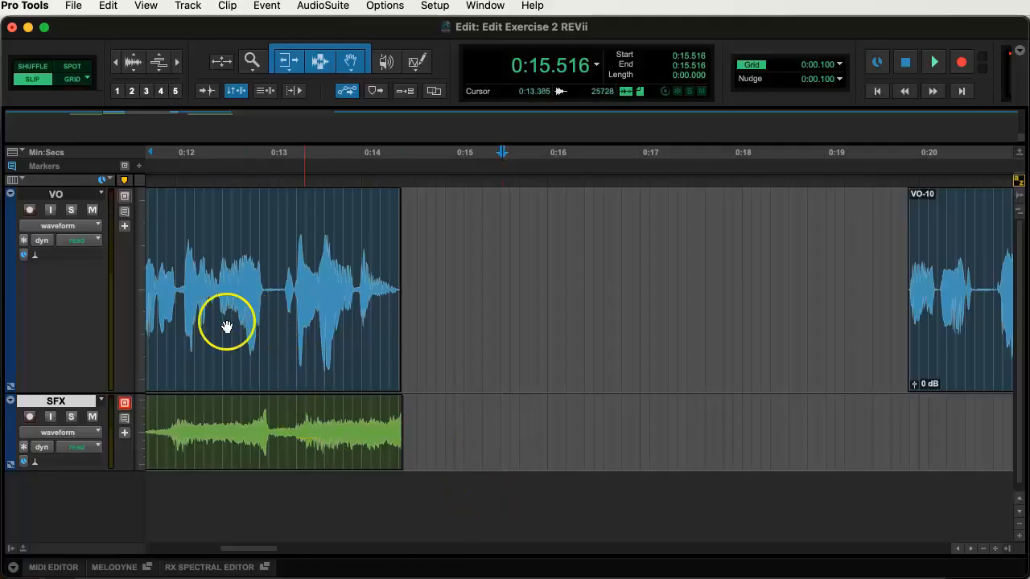
- Audition the end of the Pigs clip against the voiceover from 0:12.111 to judge the level balance
{"action": "left_click", "coordinate": [186, 253]}
{"action": "key", "text": "space"}
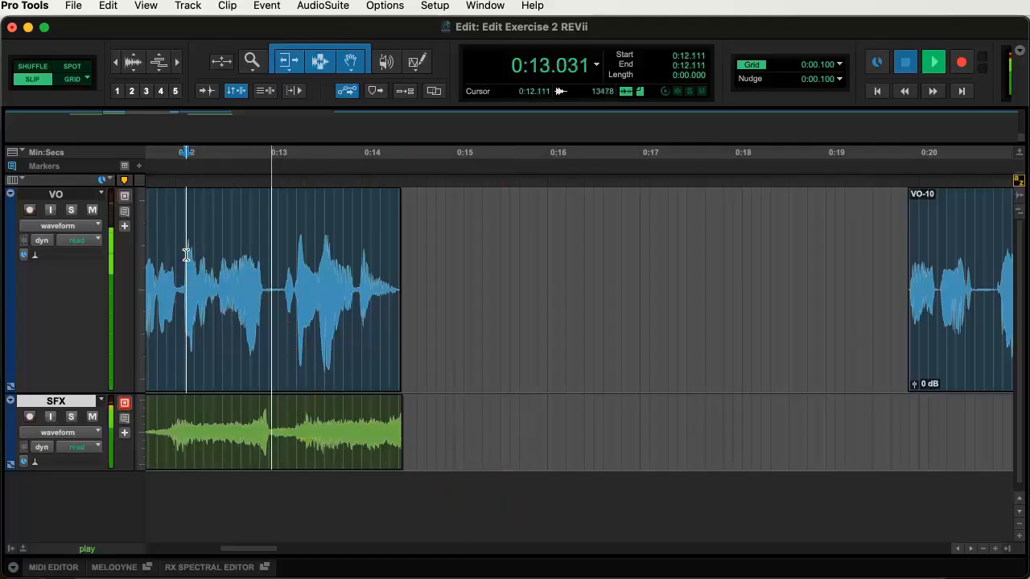
{"action": "key", "text": "space"}
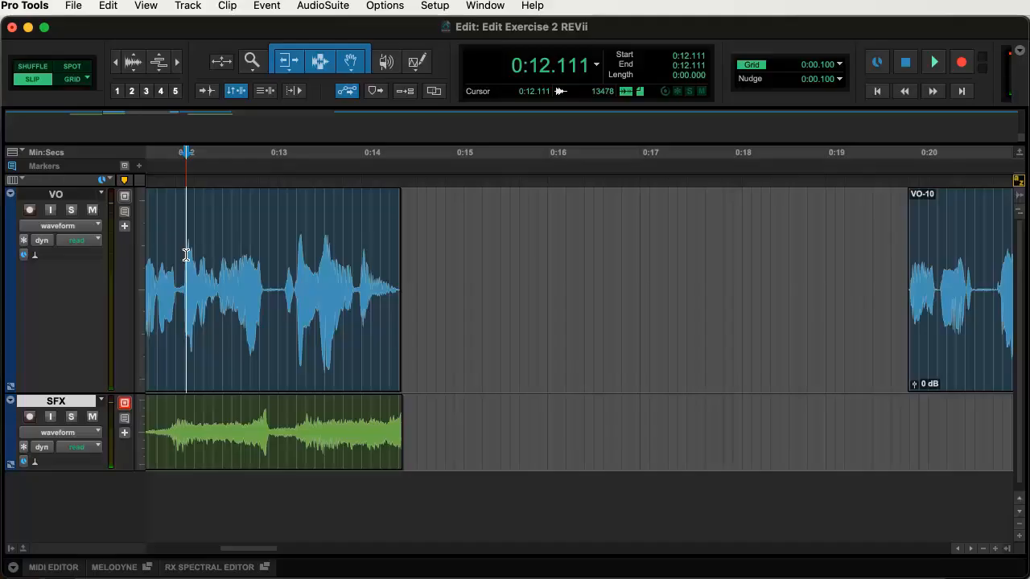
- Lower the SFX track's fader to about -10 dB in the Mix window and audition the balance from 0:12.111
{"action": "key", "text": "super+equal"}
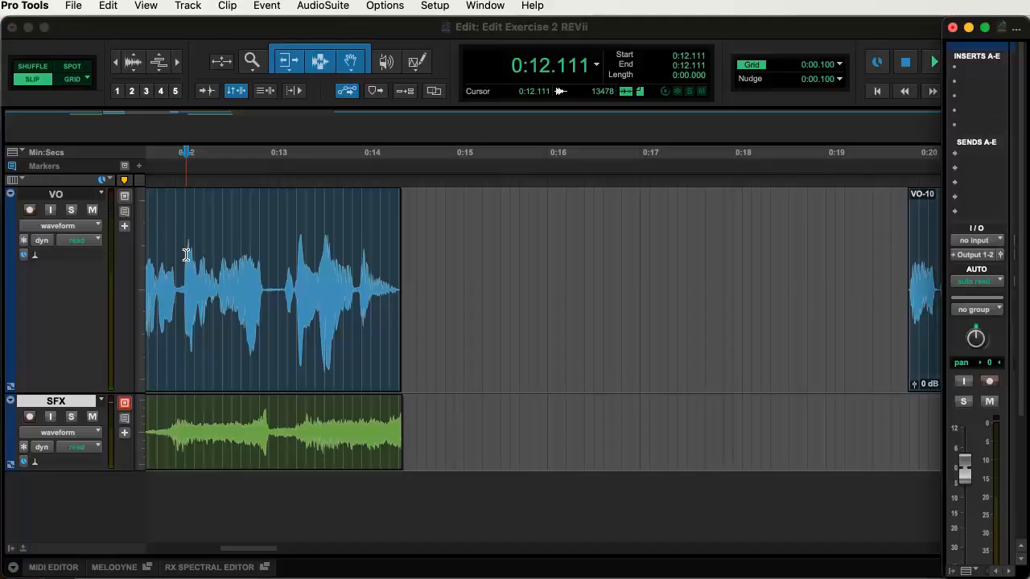
{"action": "left_click_drag", "start_coordinate": [975, 18], "coordinate": [764, 17]}
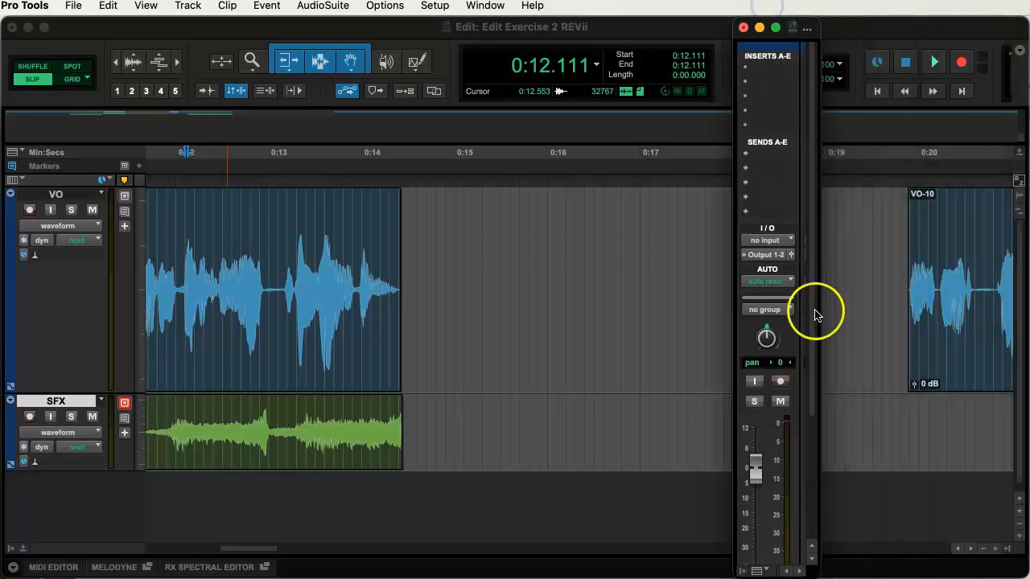
{"action": "left_click_drag", "start_coordinate": [815, 314], "coordinate": [816, 362]}
{"action": "left_click_drag", "start_coordinate": [822, 573], "coordinate": [922, 573]}
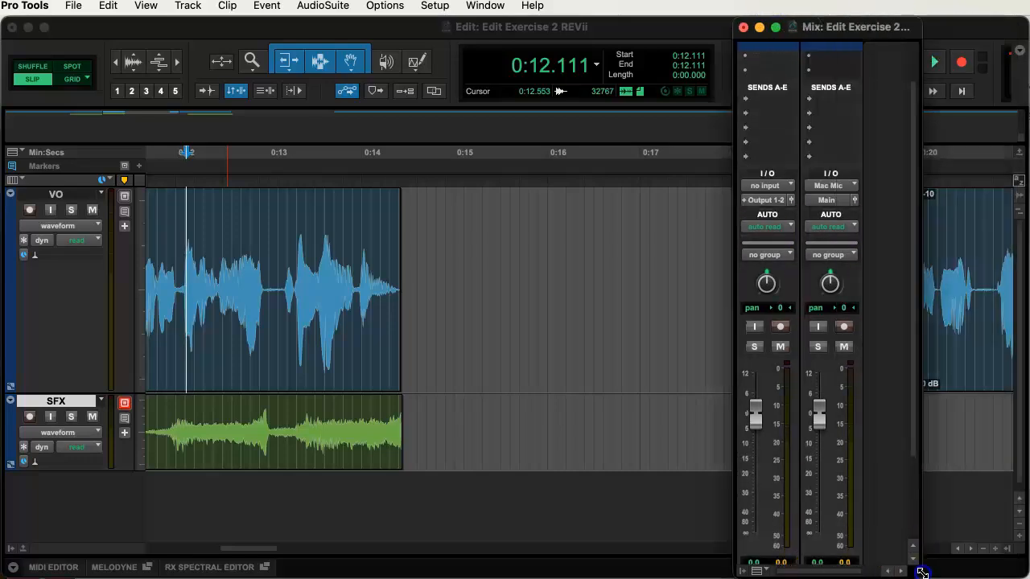
{"action": "scroll", "coordinate": [917, 492], "scroll_direction": "down", "scroll_amount": 5}
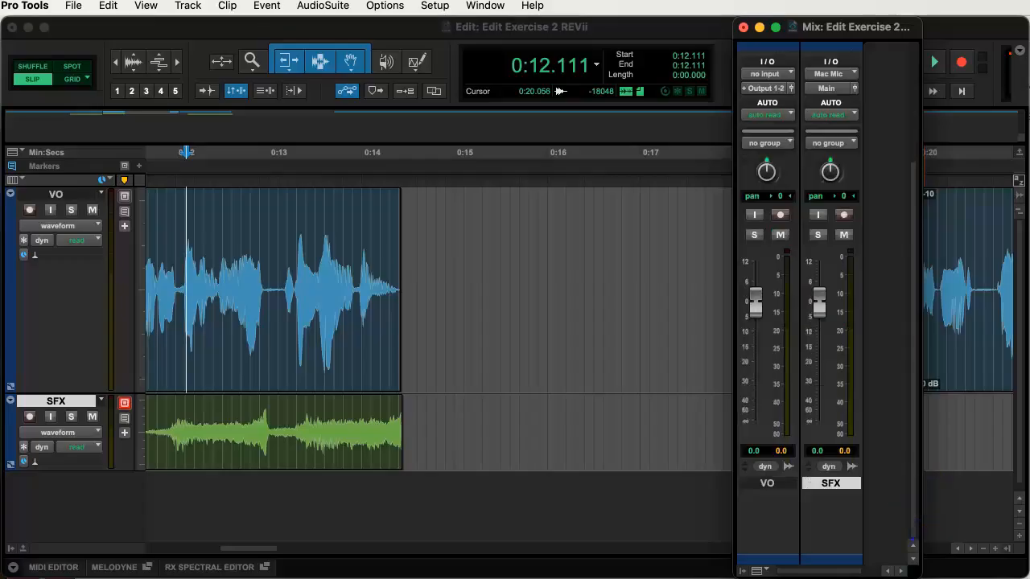
{"action": "left_click_drag", "start_coordinate": [919, 527], "coordinate": [923, 437]}
{"action": "left_click_drag", "start_coordinate": [821, 431], "coordinate": [823, 443]}
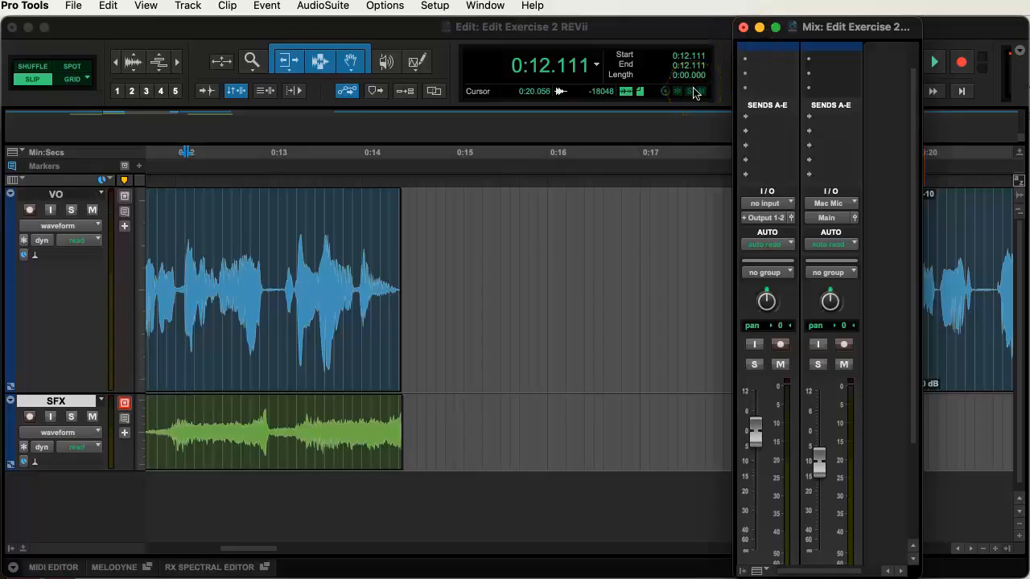
{"action": "key", "text": "super+equal"}
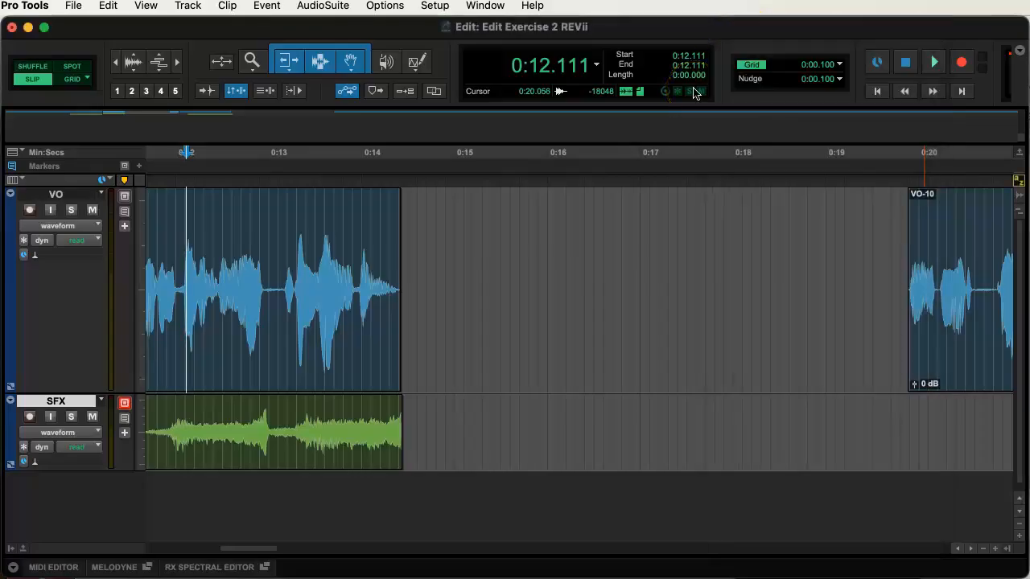
{"action": "key", "text": "space"}
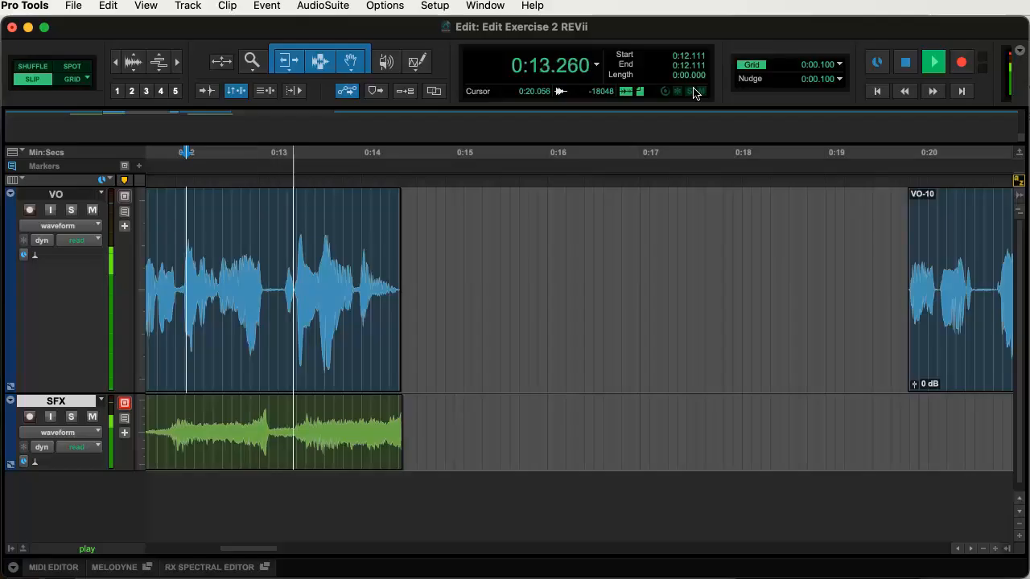
{"action": "key", "text": "space"}
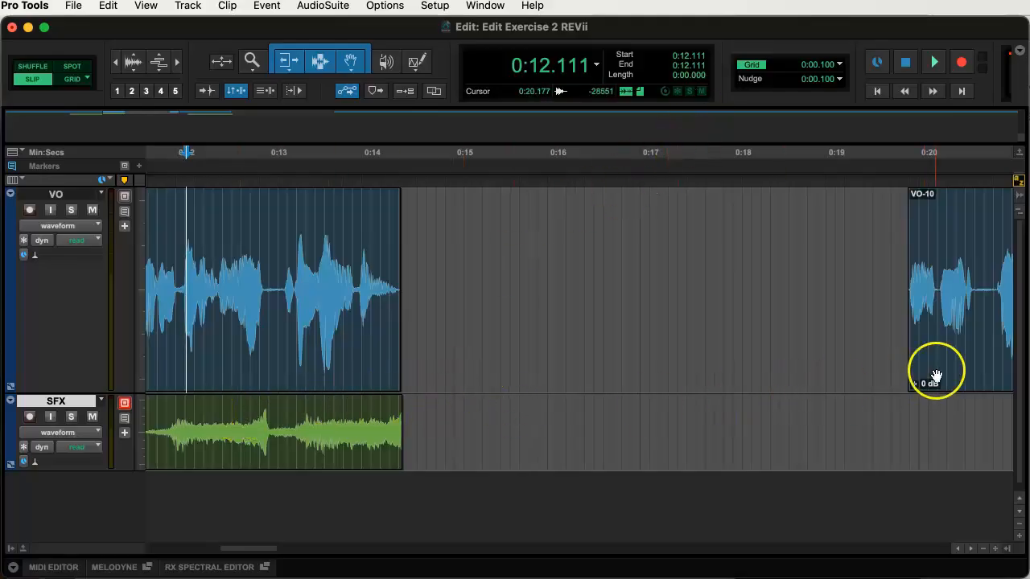
- Move the VO-10 clip earlier to follow the preceding VO clip with a very small gap, auditioning the transition between them
{"action": "left_click_drag", "start_coordinate": [943, 366], "coordinate": [436, 361]}
{"action": "left_click", "coordinate": [250, 243]}
{"action": "key", "text": "space"}
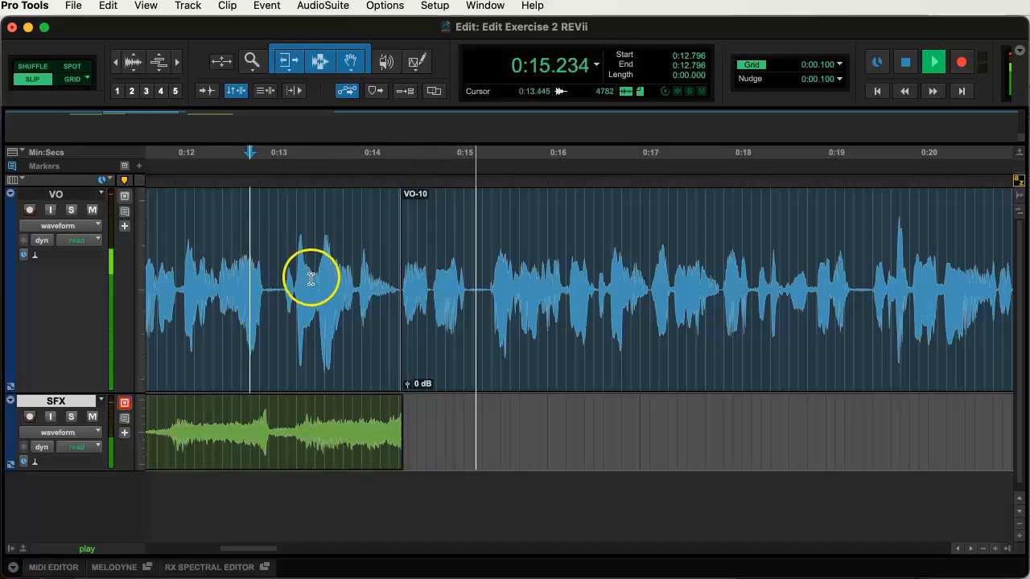
{"action": "left_click_drag", "start_coordinate": [406, 327], "coordinate": [425, 330]}
{"action": "left_click", "coordinate": [287, 255]}
{"action": "key", "text": "space"}
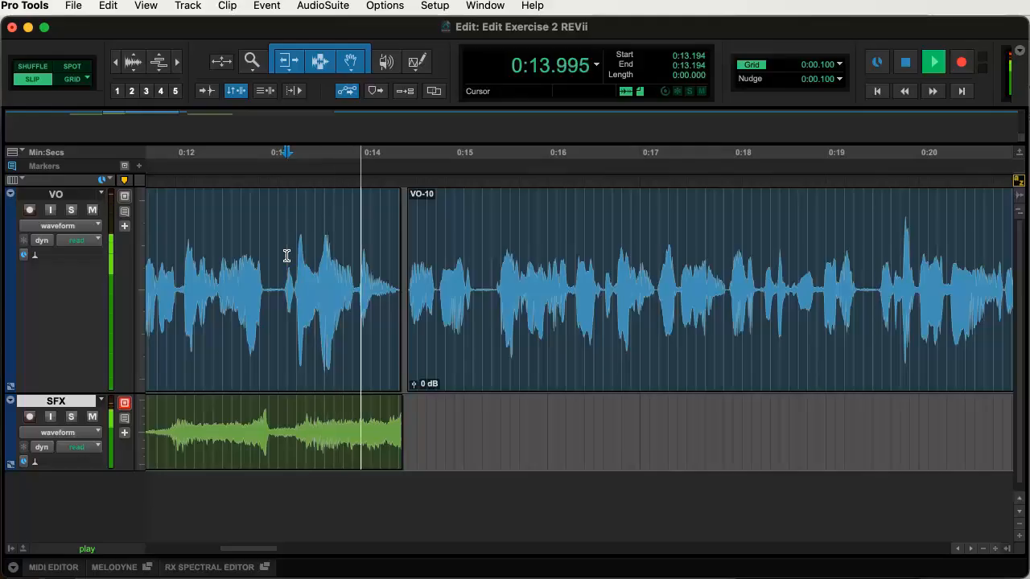
{"action": "left_click", "coordinate": [370, 358]}
{"action": "key", "text": "space"}
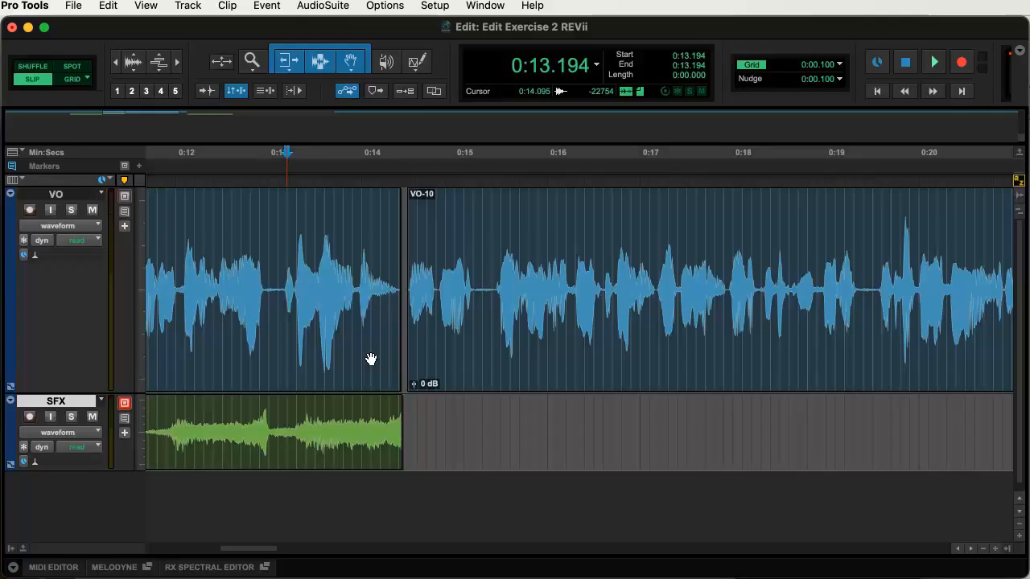
- Add a fade-out about 0.095 seconds long at the end of the Pigs clip on the SFX track
{"action": "key", "text": "super+bracketright"}
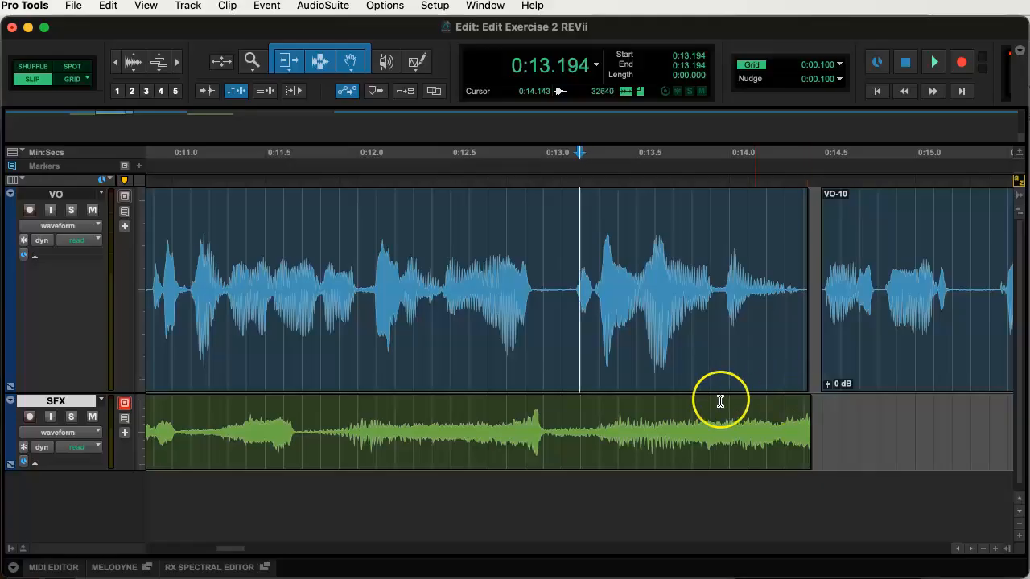
{"action": "left_click", "coordinate": [804, 397]}
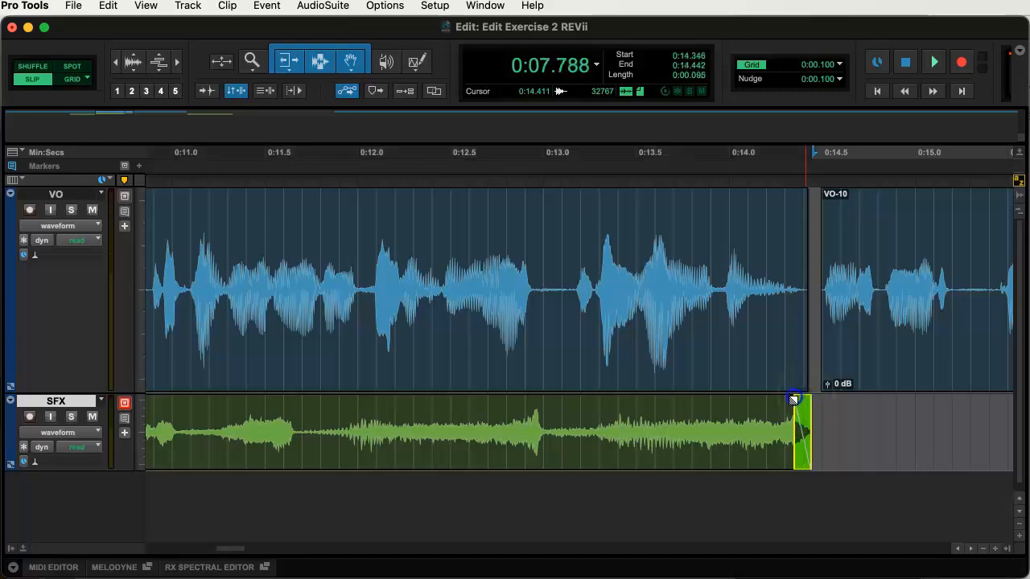
{"action": "left_click", "coordinate": [548, 266]}
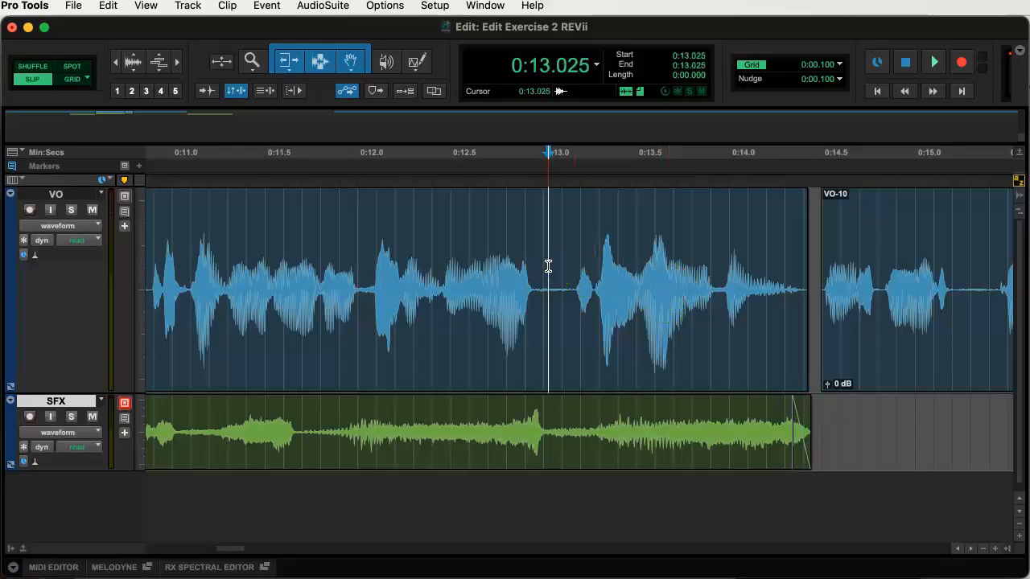
- Audition the transition into the VO-10 clip from 0:13.025 and again from 0:13.853
{"action": "key", "text": "space"}
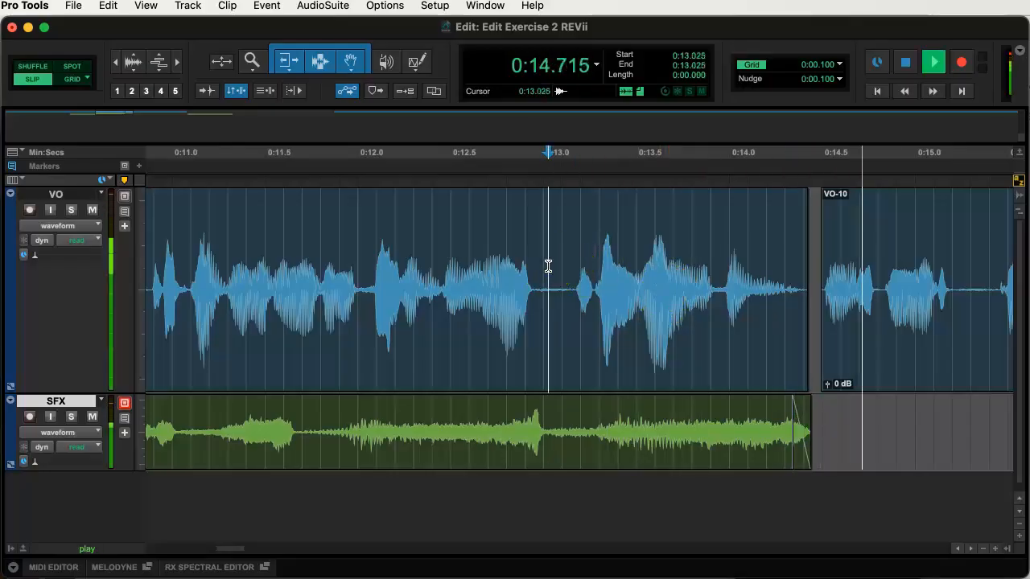
{"action": "key", "text": "space"}
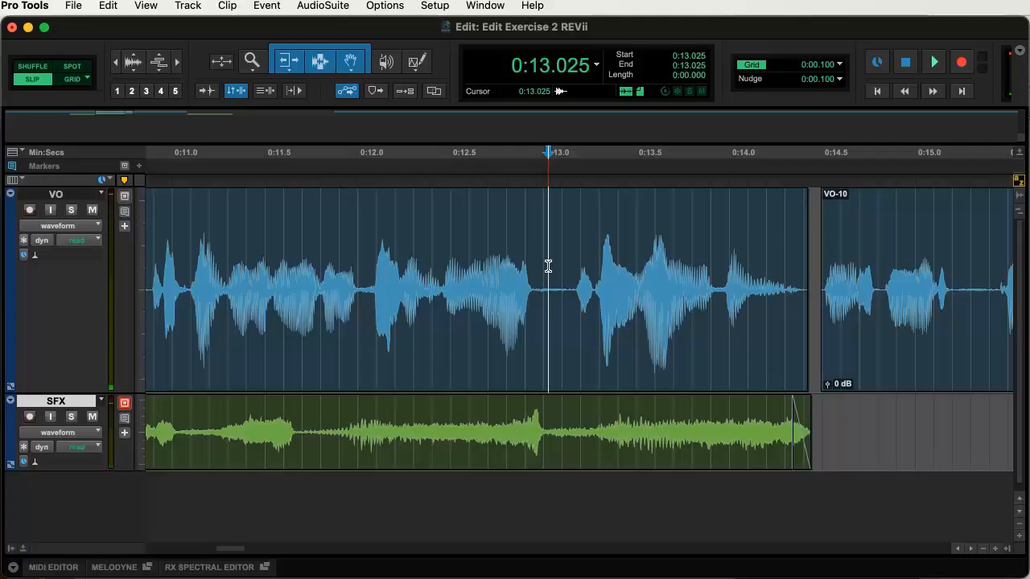
{"action": "left_click", "coordinate": [702, 258]}
{"action": "key", "text": "space"}
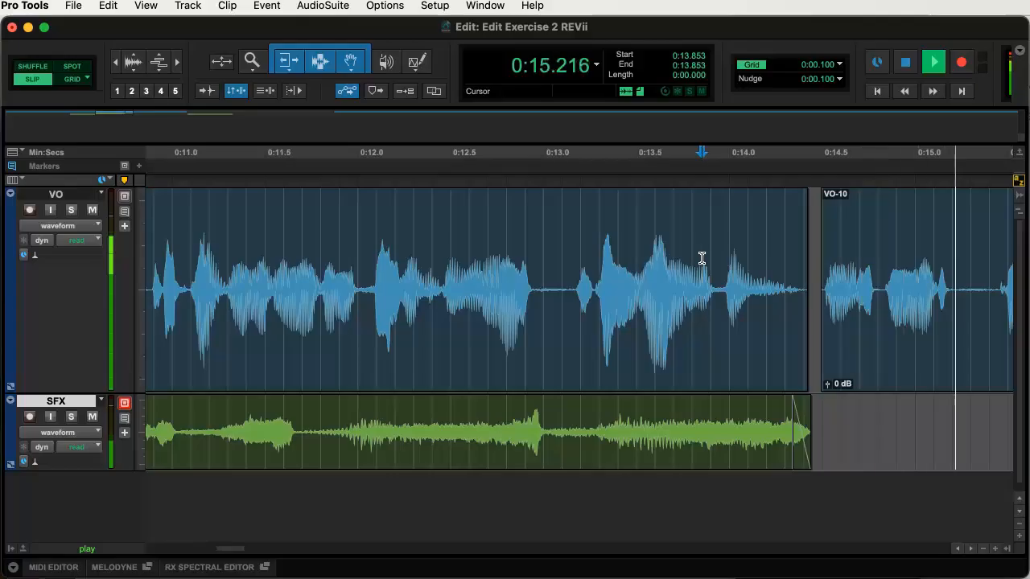
{"action": "key", "text": "space"}
- Position the Bowling Ball clip on the SFX track to start at 0:16.252, auditioning its timing against the VO from 0:14.923
{"action": "left_click_drag", "start_coordinate": [259, 550], "coordinate": [290, 550]}
{"action": "left_click_drag", "start_coordinate": [624, 463], "coordinate": [370, 443]}
{"action": "left_click", "coordinate": [311, 410]}
{"action": "key", "text": "space"}
{"action": "left_click", "coordinate": [219, 244]}
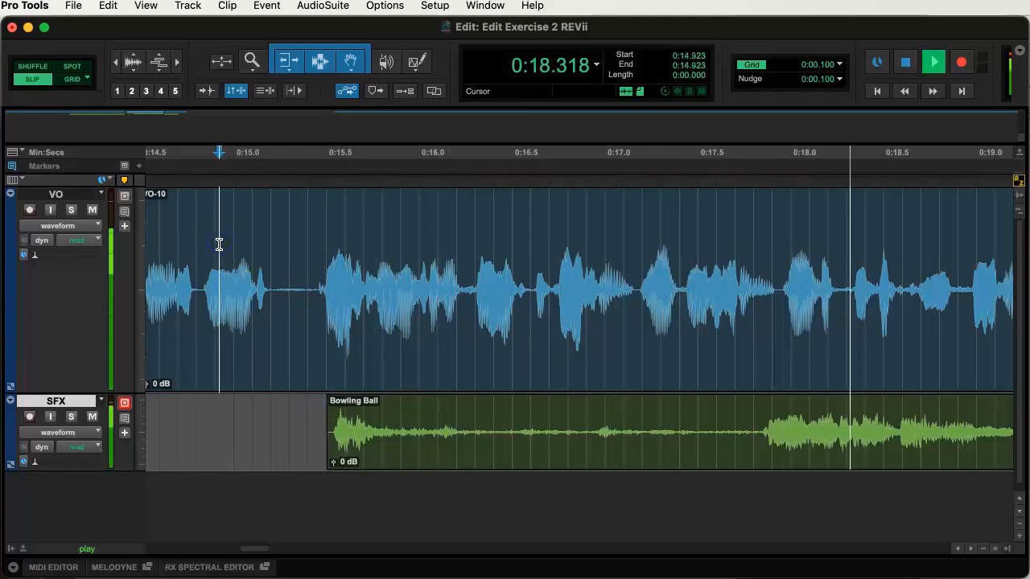
{"action": "left_click_drag", "start_coordinate": [349, 349], "coordinate": [474, 465]}
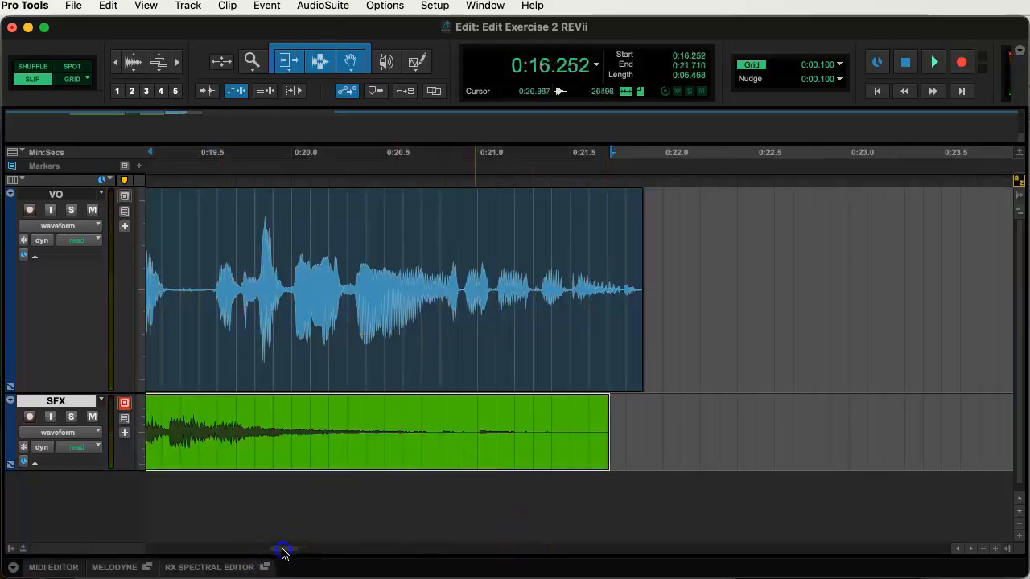
- Audition the Bowling Ball clip against the voiceover from 0:15.408, 0:15.923 and 0:16.213 to check its timing
{"action": "left_click_drag", "start_coordinate": [282, 552], "coordinate": [259, 554]}
{"action": "left_click", "coordinate": [183, 261]}
{"action": "key", "text": "space"}
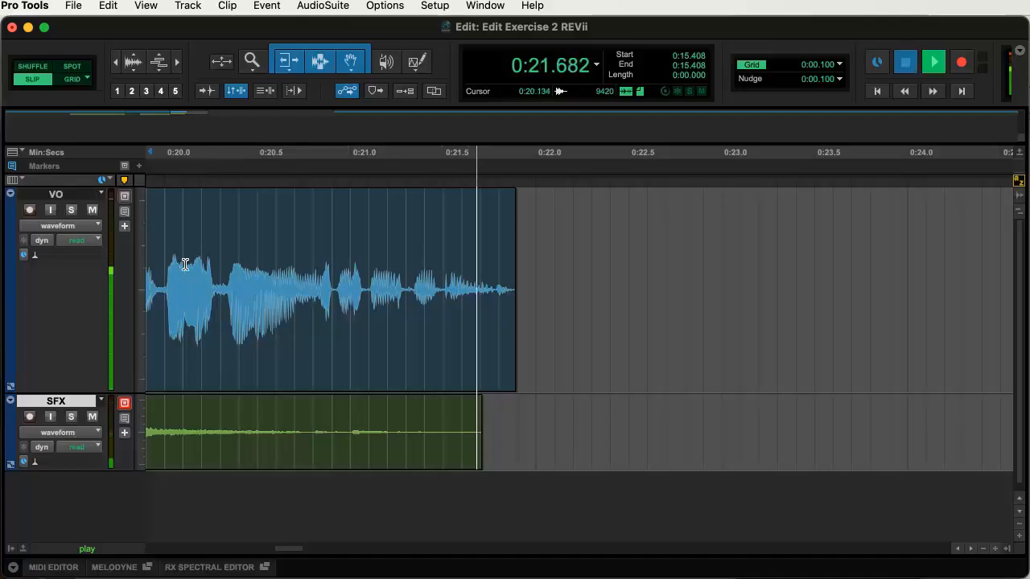
{"action": "left_click", "coordinate": [365, 407]}
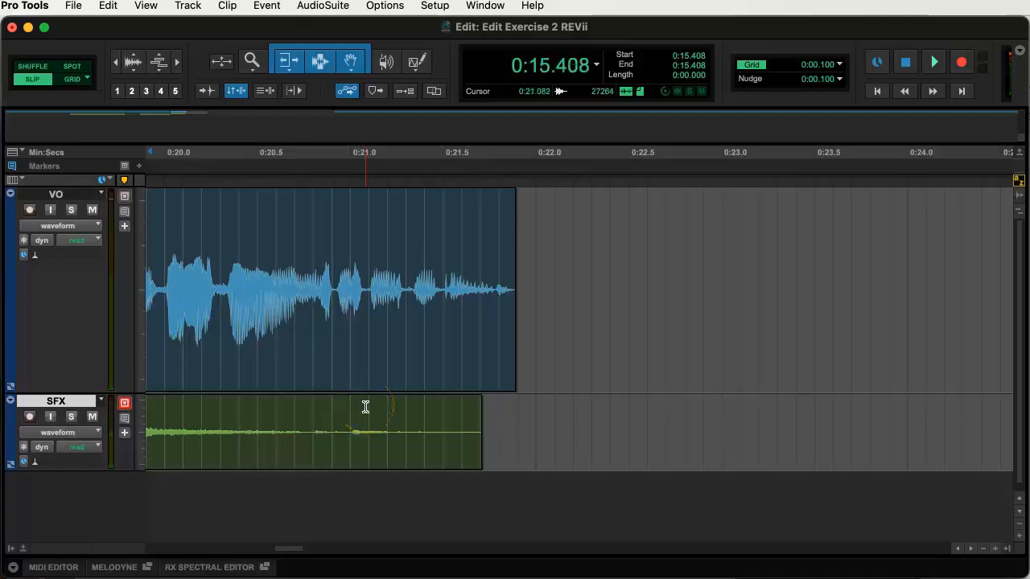
{"action": "left_click_drag", "start_coordinate": [288, 548], "coordinate": [258, 551]}
{"action": "left_click", "coordinate": [300, 421]}
{"action": "key", "text": "space"}
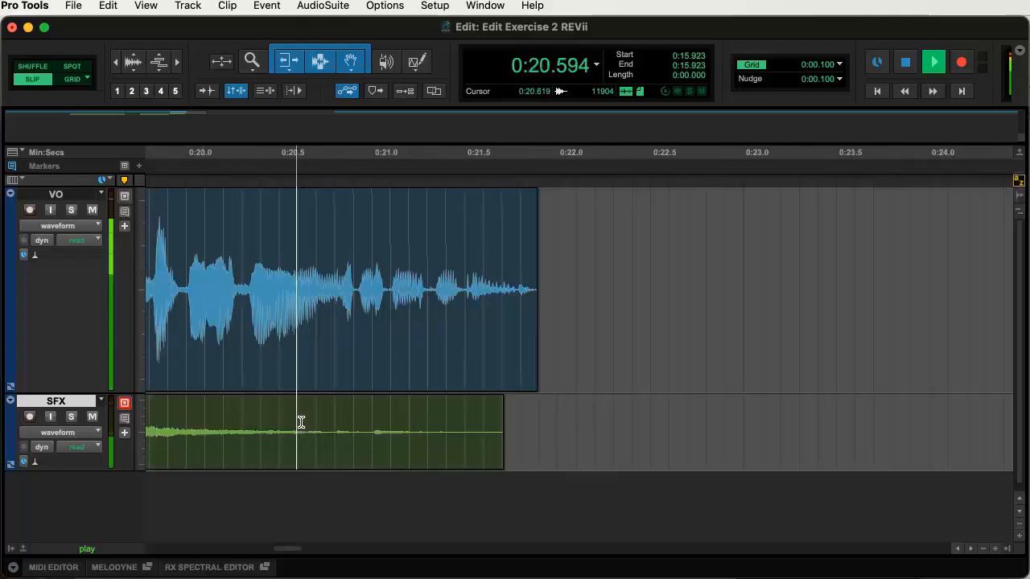
{"action": "key", "text": "space"}
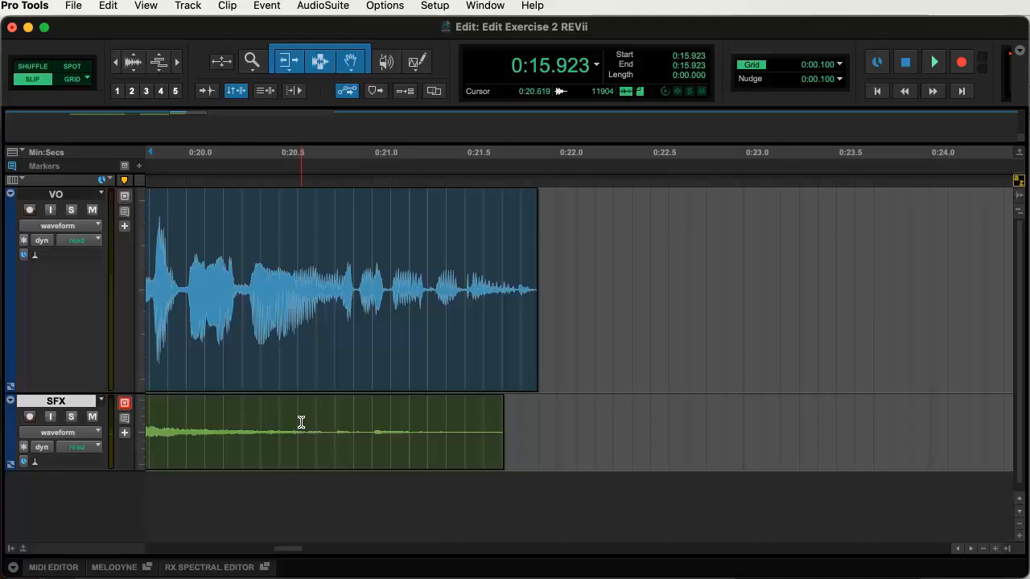
{"action": "left_click_drag", "start_coordinate": [283, 548], "coordinate": [258, 551]}
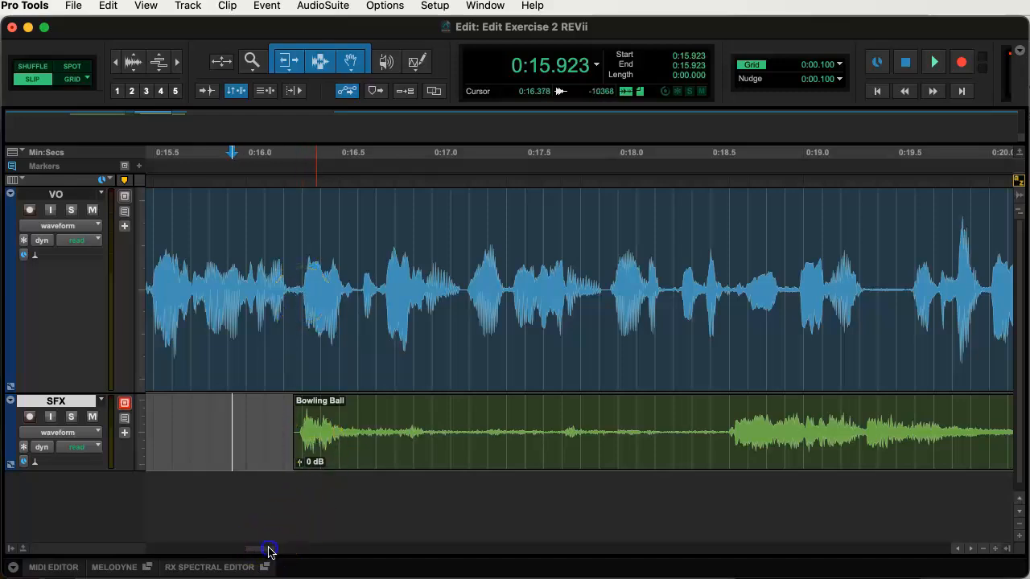
{"action": "scroll", "coordinate": [269, 551], "scroll_direction": "right", "scroll_amount": 2}
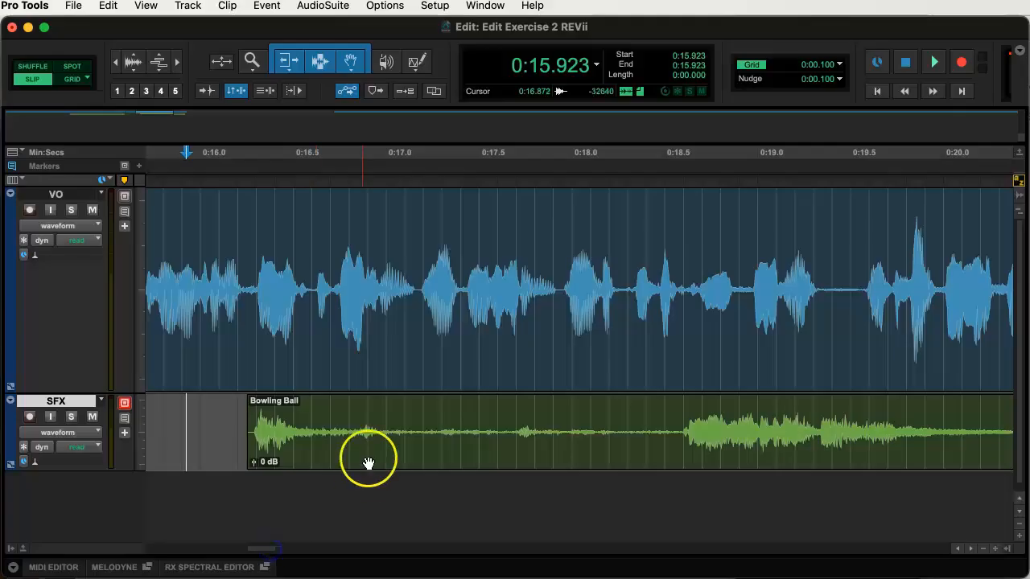
{"action": "key", "text": "space"}
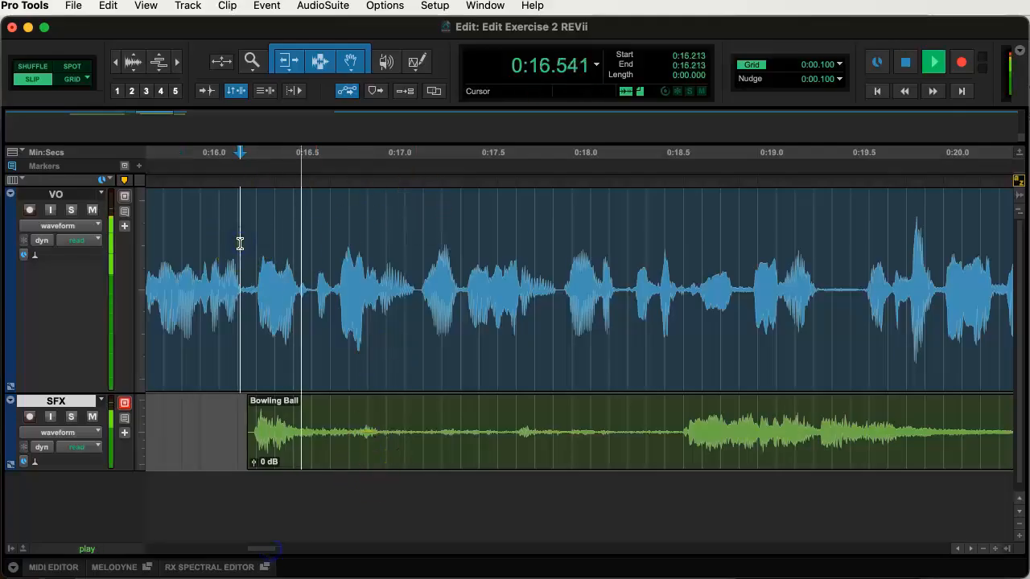
{"action": "key", "text": "space"}
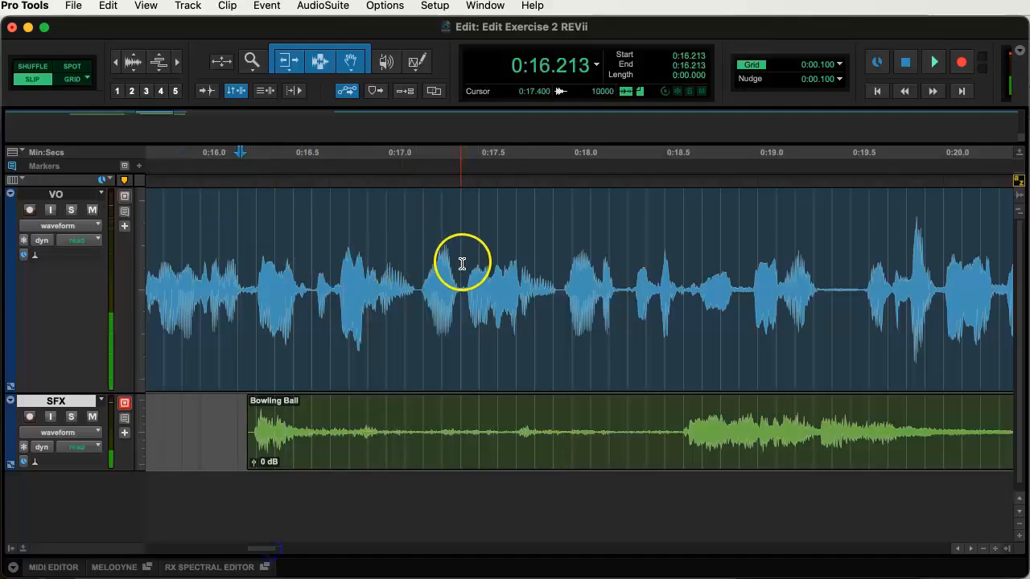
- Solo the VO track and audition it from 0:17.166 to locate the spoken name
{"action": "left_click_drag", "start_coordinate": [464, 260], "coordinate": [504, 271]}
{"action": "left_click", "coordinate": [417, 257]}
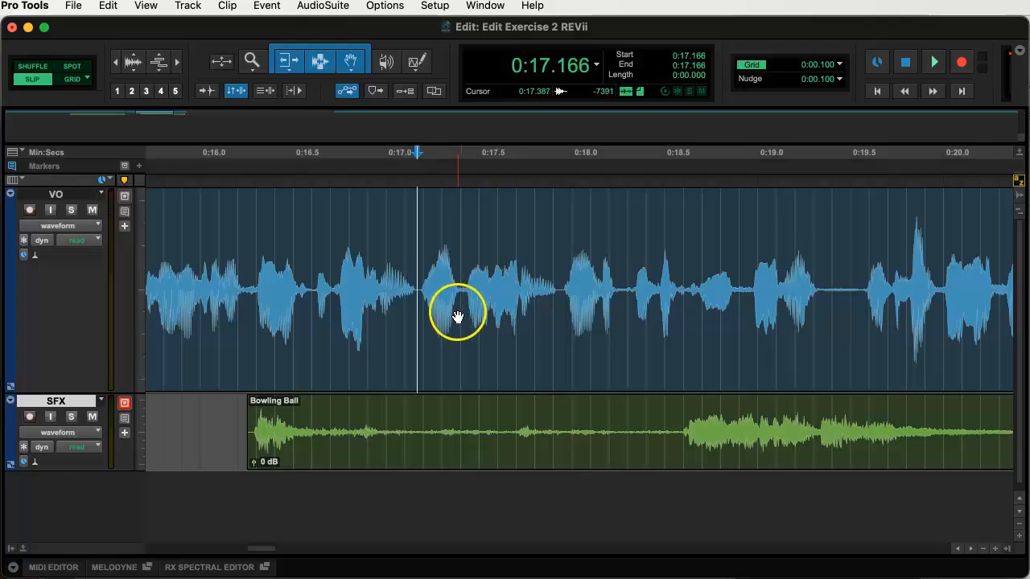
{"action": "left_click", "coordinate": [70, 211]}
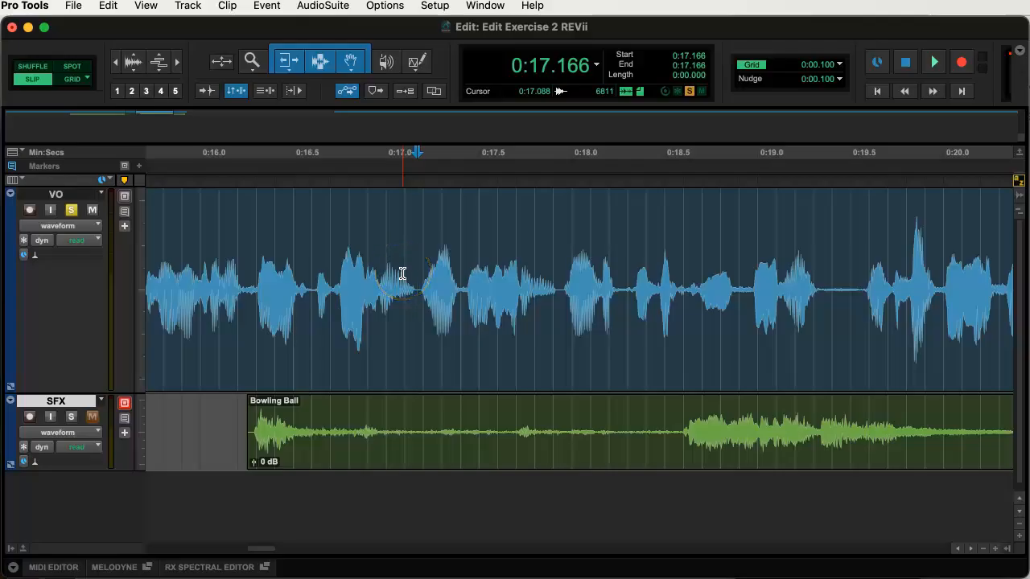
{"action": "key", "text": "space"}
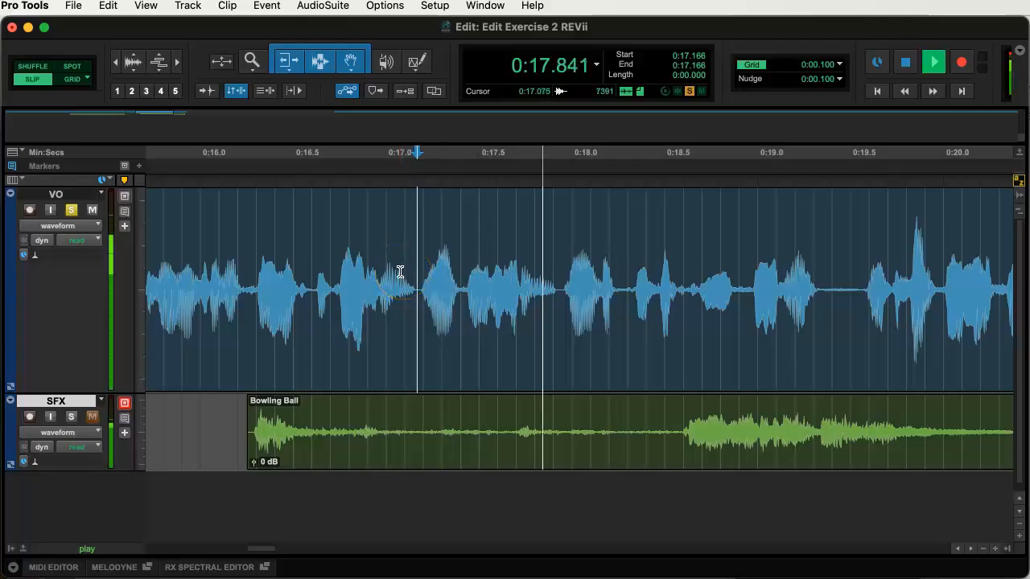
{"action": "left_click", "coordinate": [476, 280]}
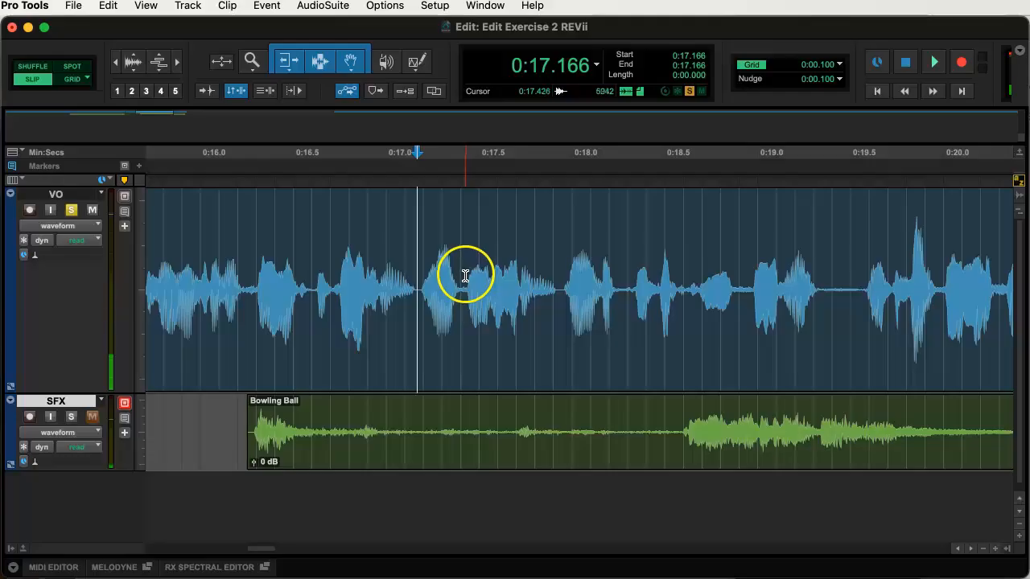
- Delete the spoken name from 0:17.426 to 0:17.937 on the VO track and audition the gap from 0:17.058
{"action": "left_click_drag", "start_coordinate": [465, 276], "coordinate": [557, 307]}
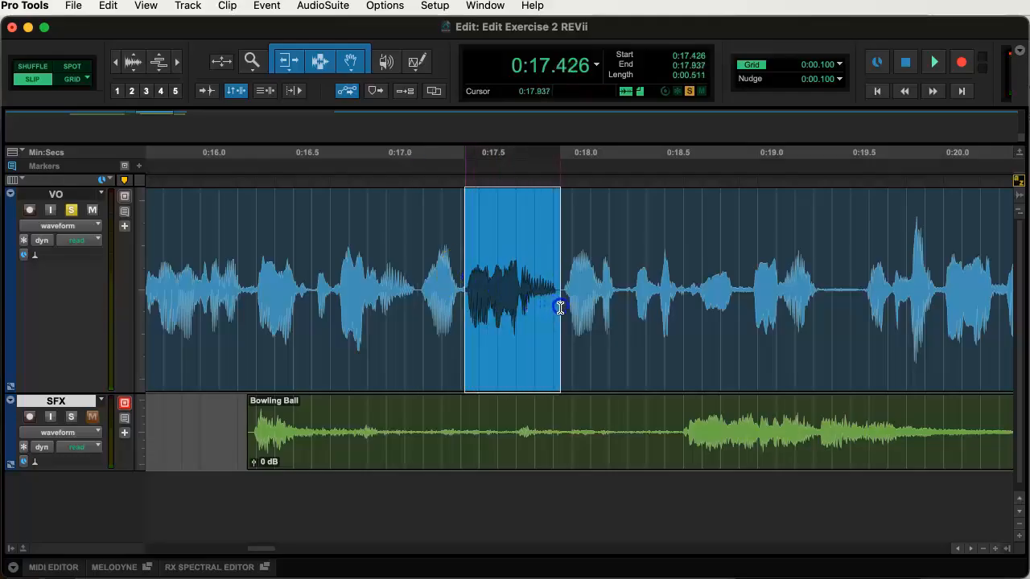
{"action": "key", "text": "Delete"}
{"action": "left_click", "coordinate": [396, 266]}
{"action": "key", "text": "space"}
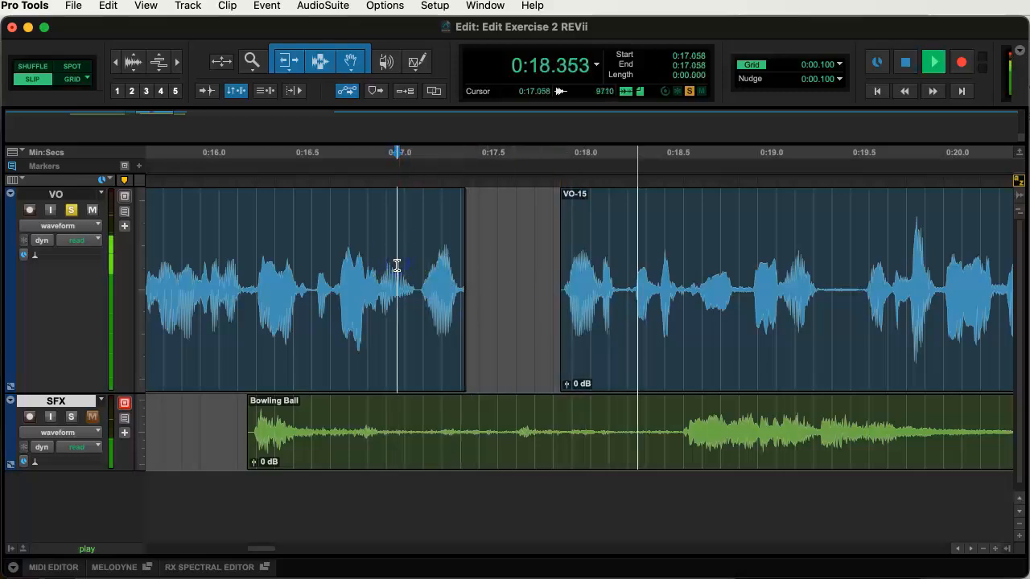
{"action": "key", "text": "space"}
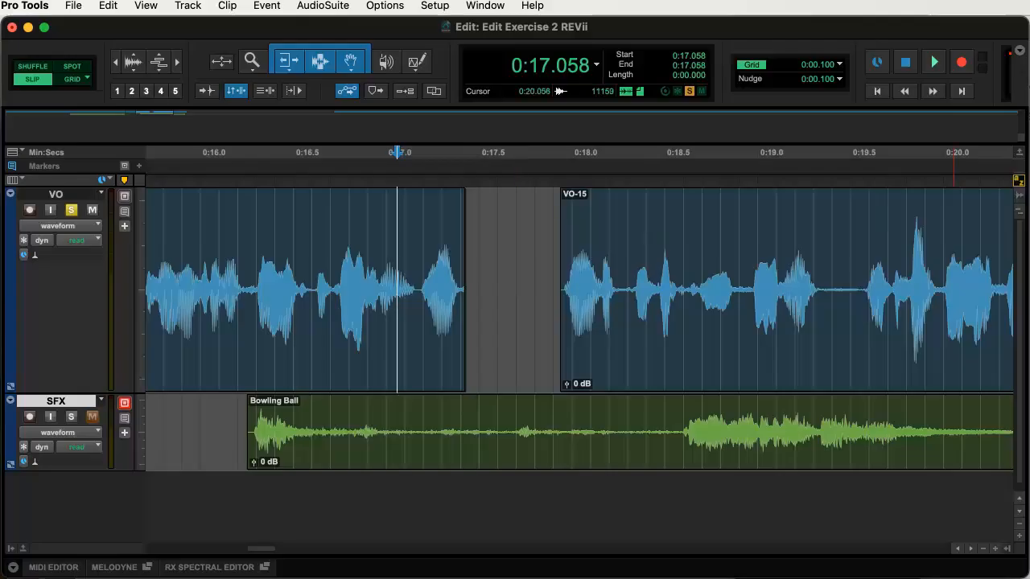
- Switch to Finder, open the Edit Exercise 2 REVii folder inside the TVR2a projects folder in Documents, and move the window clear of the VO track
{"action": "key", "text": "super+Tab"}
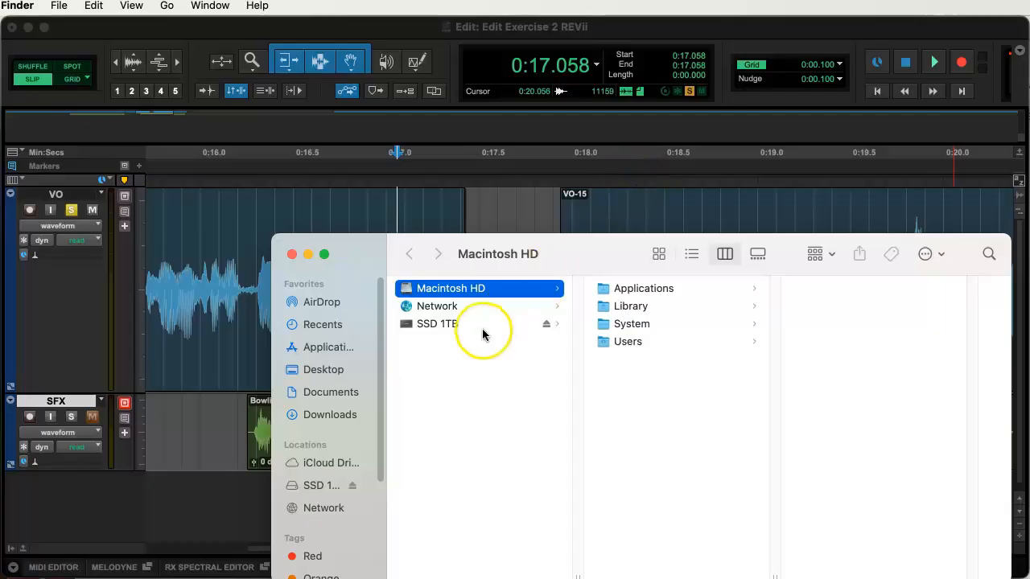
{"action": "left_click", "coordinate": [323, 392]}
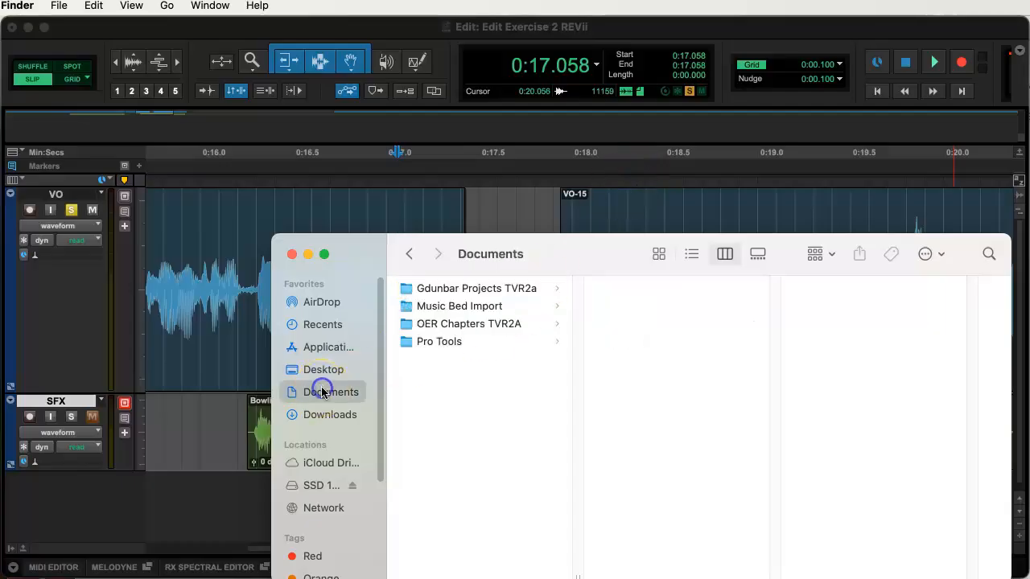
{"action": "left_click", "coordinate": [488, 294]}
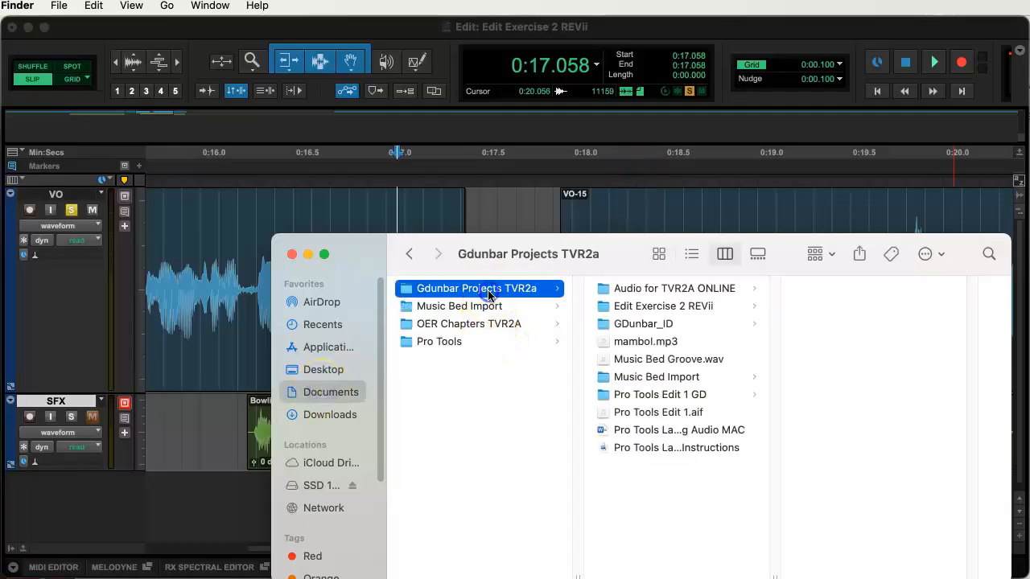
{"action": "left_click", "coordinate": [677, 306]}
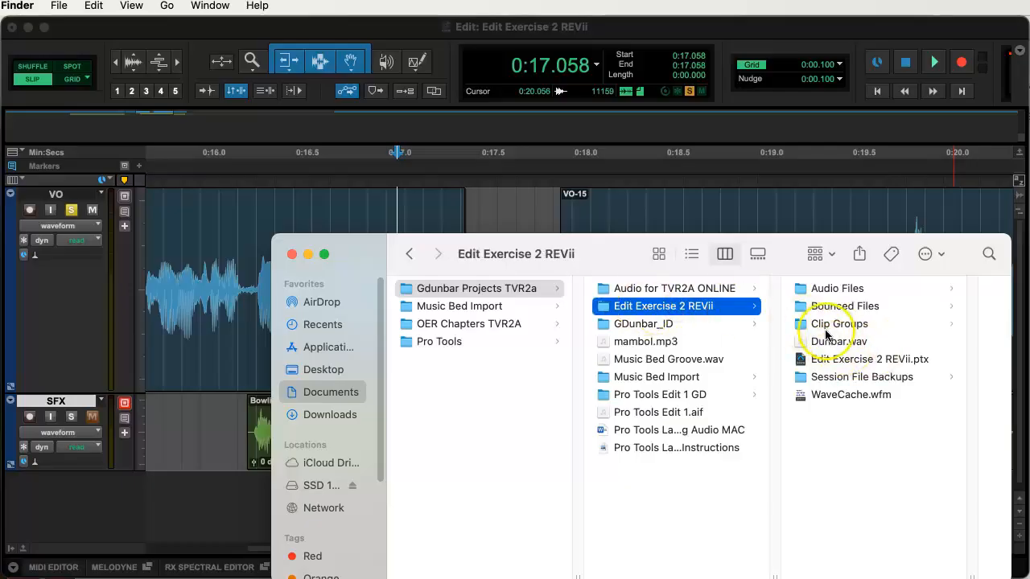
{"action": "left_click_drag", "start_coordinate": [336, 264], "coordinate": [327, 426]}
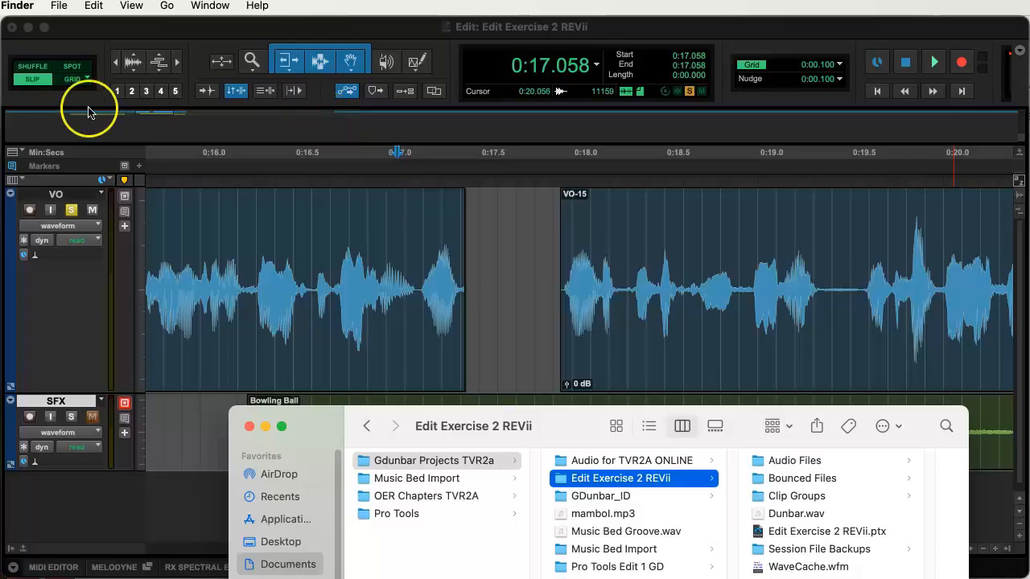
- Enable Shuffle mode and import the recorded surname WAV file from the session folder into the VO gap at 0:17.426
{"action": "left_click", "coordinate": [34, 67]}
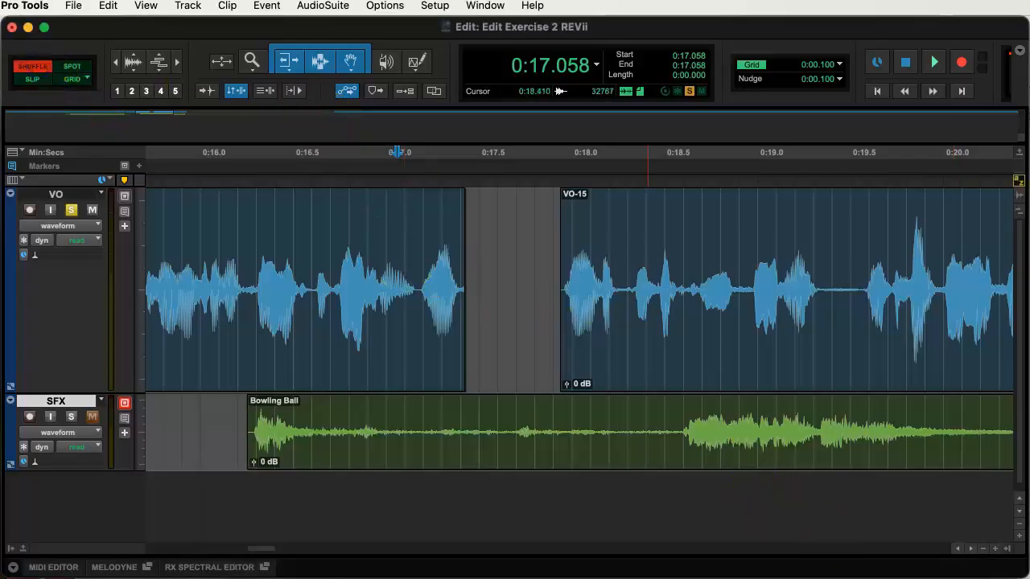
{"action": "left_click", "coordinate": [755, 577]}
{"action": "left_click_drag", "start_coordinate": [762, 511], "coordinate": [487, 276]}
{"action": "left_click", "coordinate": [586, 285]}
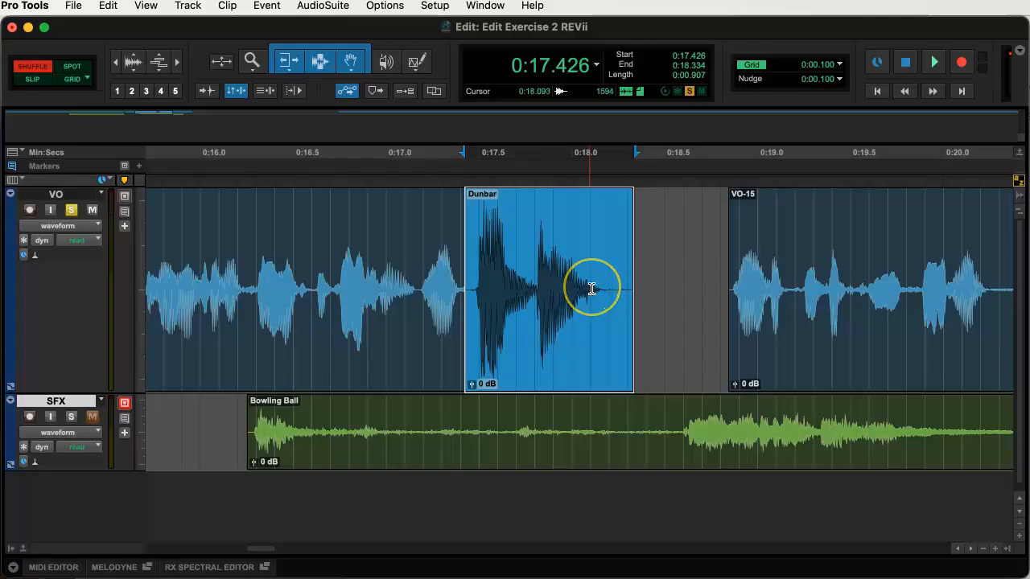
- Audition the inserted name clip in the VO track from 0:16.603
{"action": "left_click", "coordinate": [403, 235]}
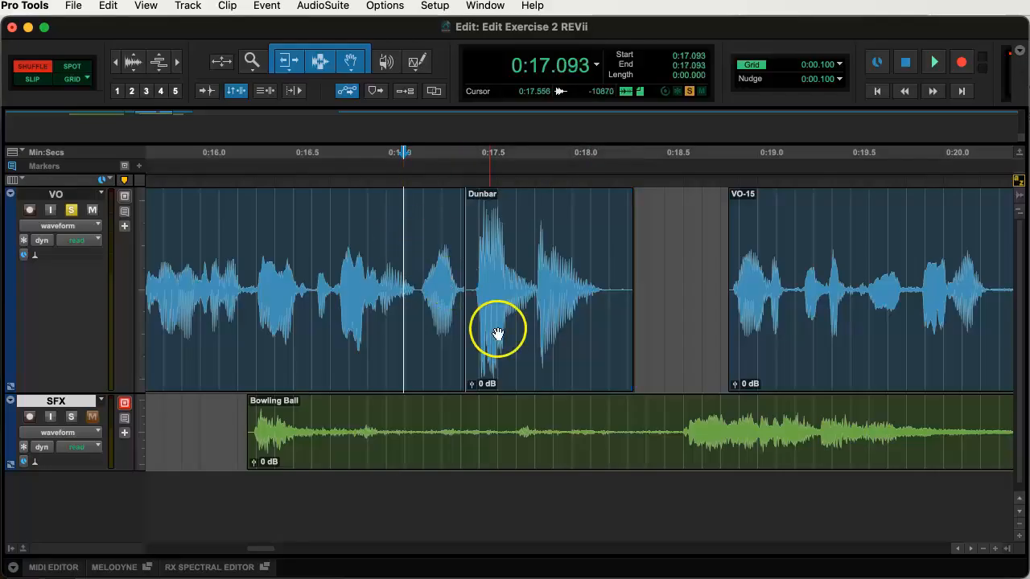
{"action": "left_click", "coordinate": [398, 260]}
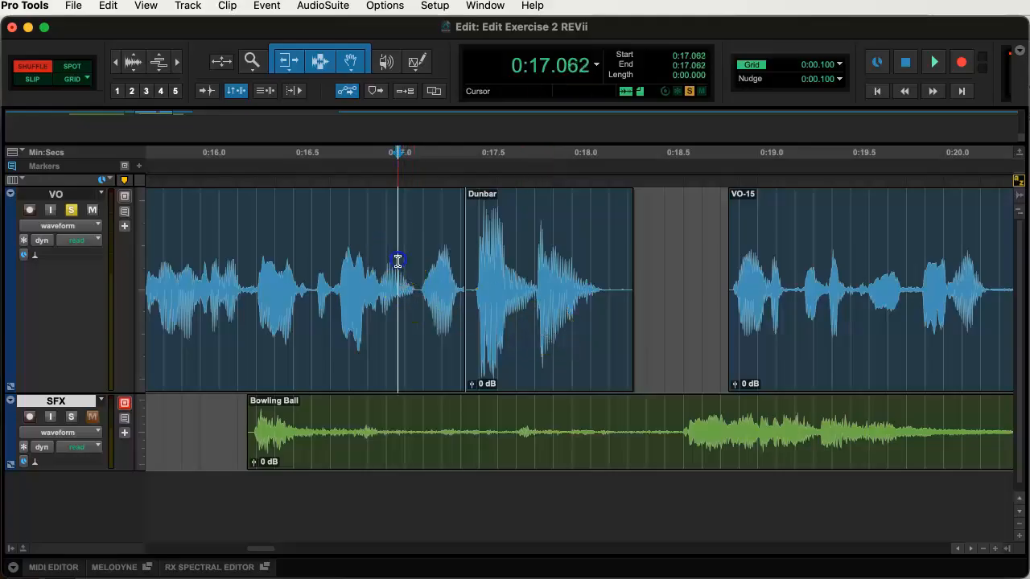
{"action": "left_click", "coordinate": [313, 256]}
{"action": "key", "text": "space"}
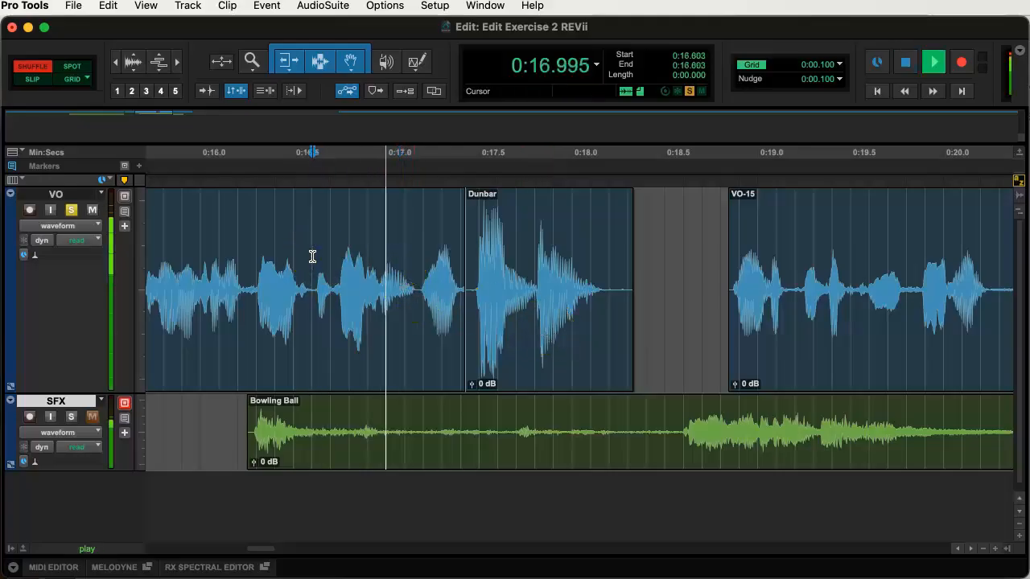
{"action": "key", "text": "space"}
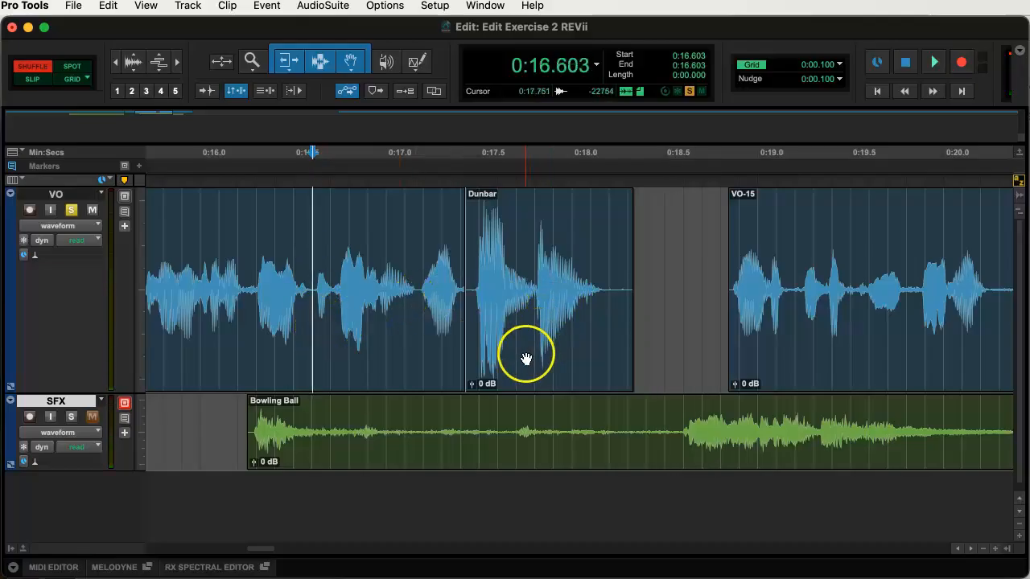
- Butt the VO-15 clip against the end of the inserted name clip in Shuffle mode and audition the join from 0:17.188
{"action": "left_click_drag", "start_coordinate": [747, 361], "coordinate": [689, 352]}
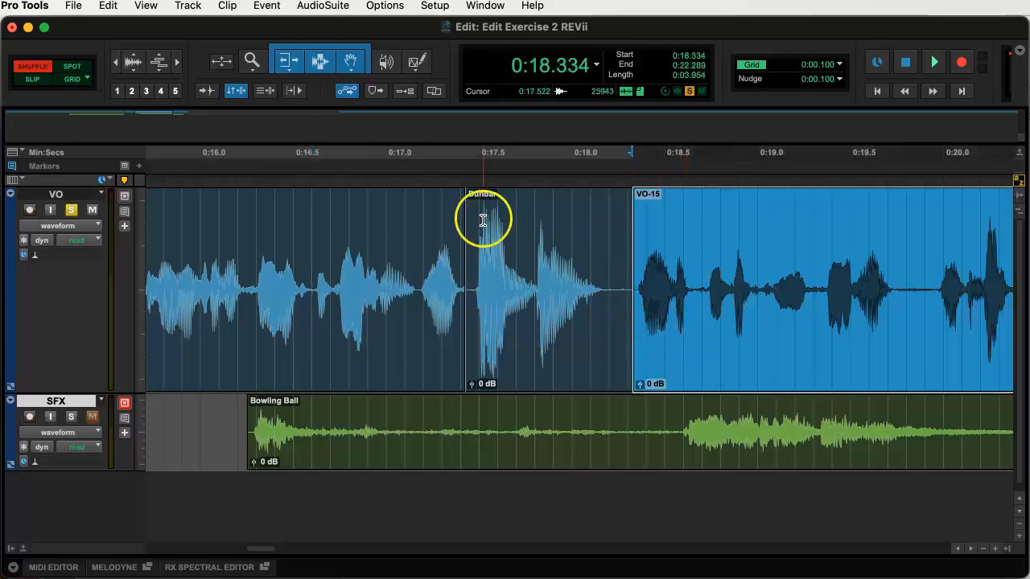
{"action": "left_click", "coordinate": [421, 223]}
{"action": "key", "text": "space"}
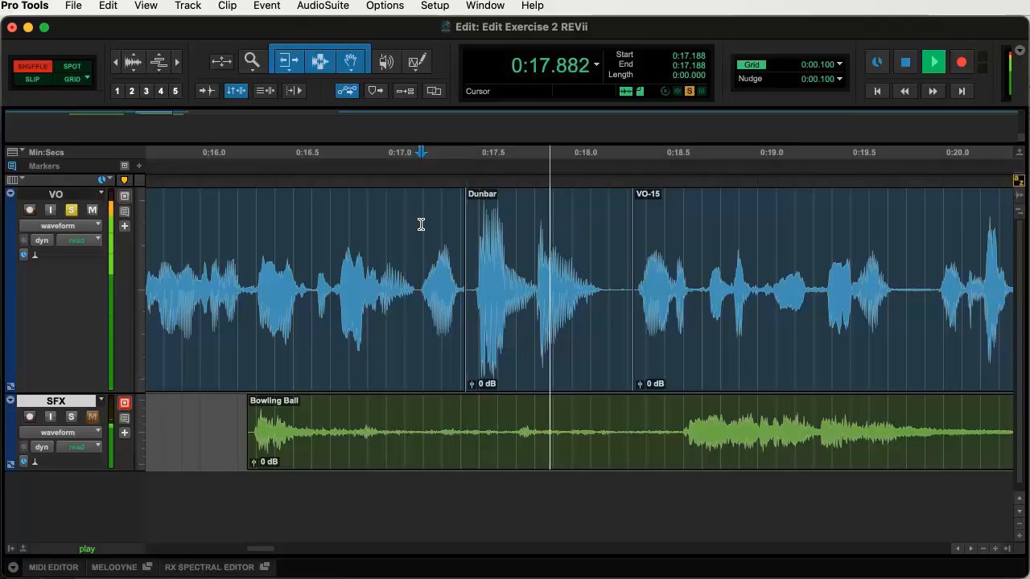
{"action": "left_click", "coordinate": [442, 233]}
{"action": "key", "text": "space"}
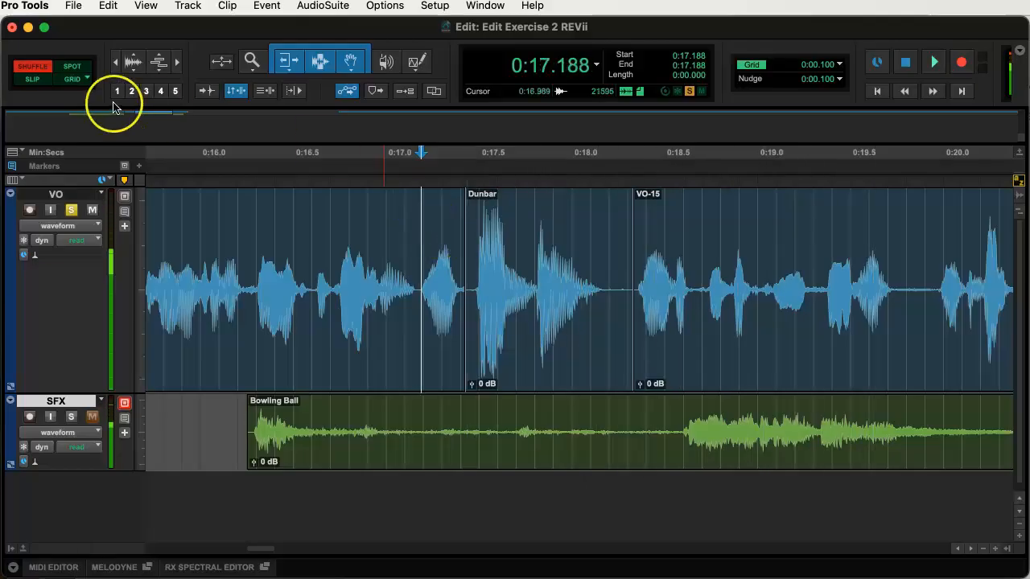
- In Slip mode, trim the silence off the inserted name clip's end and move VO-15 up to start at 0:18.208
{"action": "left_click", "coordinate": [36, 80]}
{"action": "left_click_drag", "start_coordinate": [625, 306], "coordinate": [611, 306]}
{"action": "left_click_drag", "start_coordinate": [680, 338], "coordinate": [657, 334]}
{"action": "left_click", "coordinate": [499, 264]}
{"action": "left_click", "coordinate": [404, 258]}
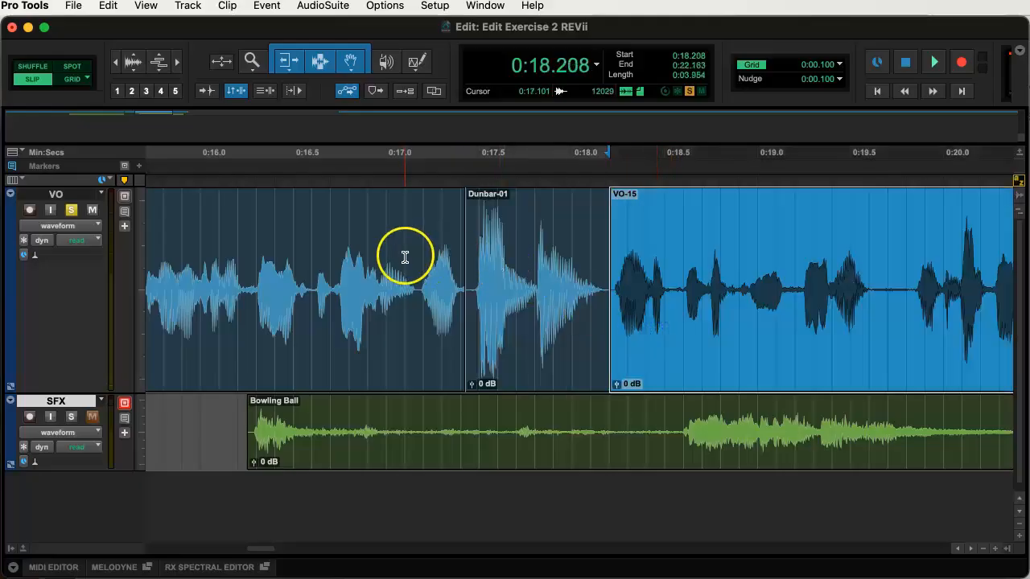
- Audition the join from 0:17.093, tighten VO-15 against the inserted name clip and replay it from 0:16.989
{"action": "key", "text": "space"}
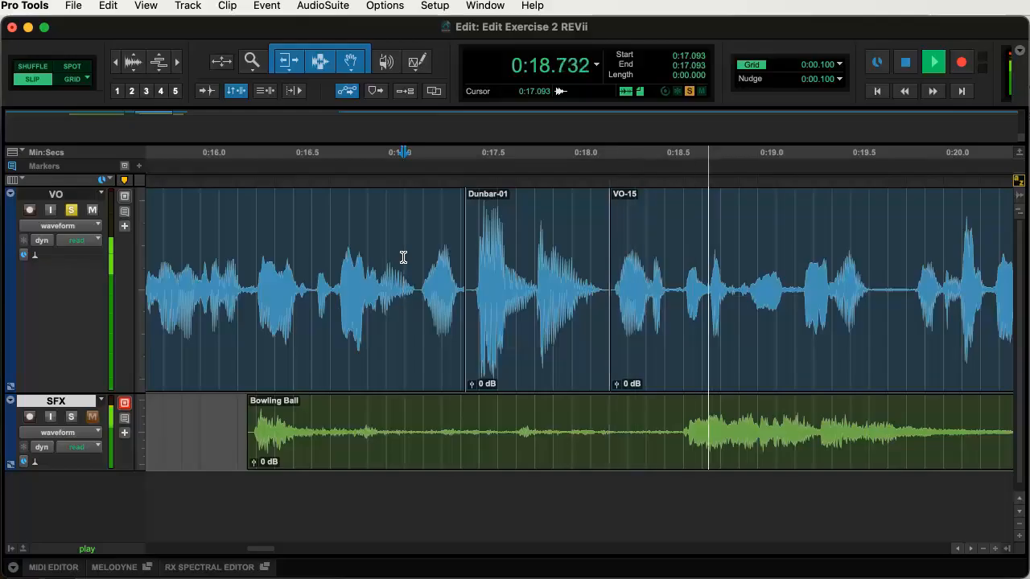
{"action": "key", "text": "space"}
{"action": "left_click_drag", "start_coordinate": [612, 314], "coordinate": [621, 324]}
{"action": "left_click", "coordinate": [384, 252]}
{"action": "key", "text": "space"}
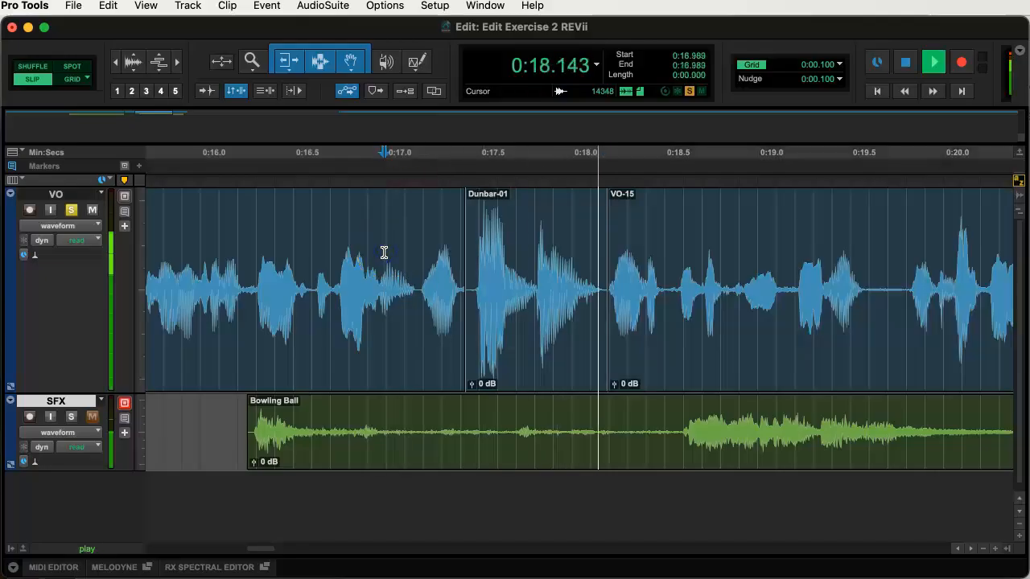
{"action": "key", "text": "space"}
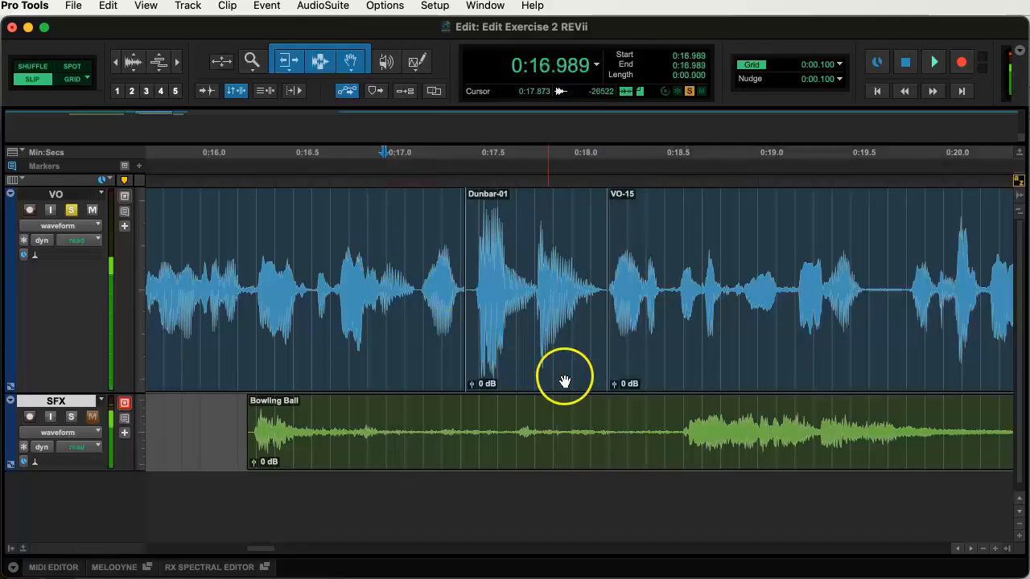
- Trim the inserted name clip's end to 0:18.171 and audition the join from 0:17.010
{"action": "left_click", "coordinate": [601, 307]}
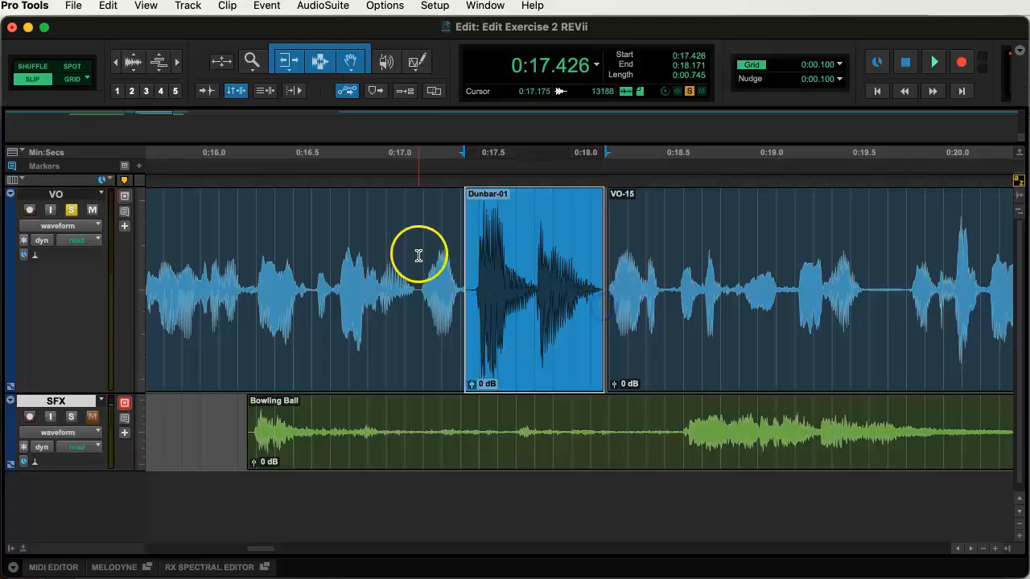
{"action": "left_click", "coordinate": [387, 247]}
{"action": "key", "text": "space"}
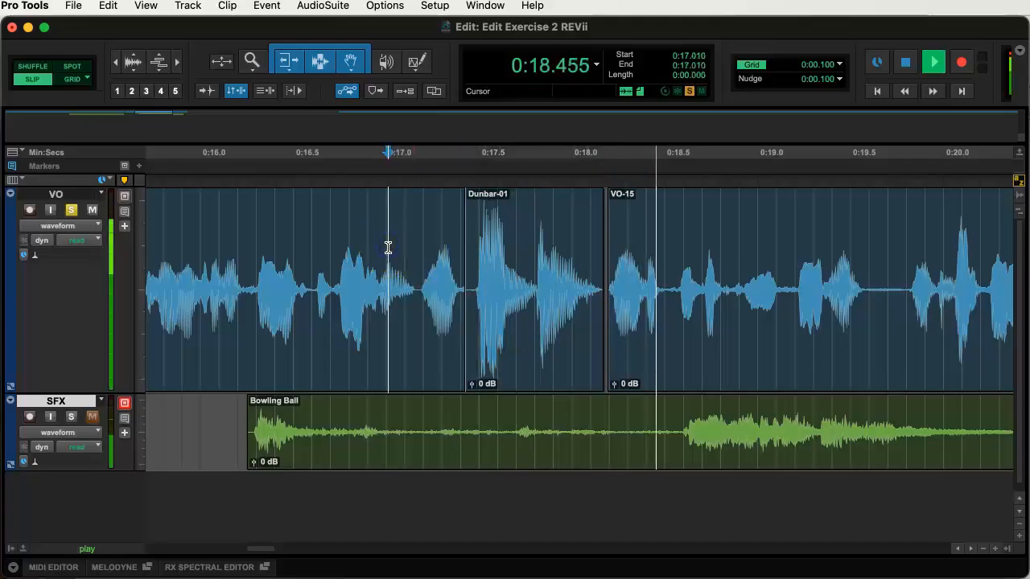
{"action": "key", "text": "space"}
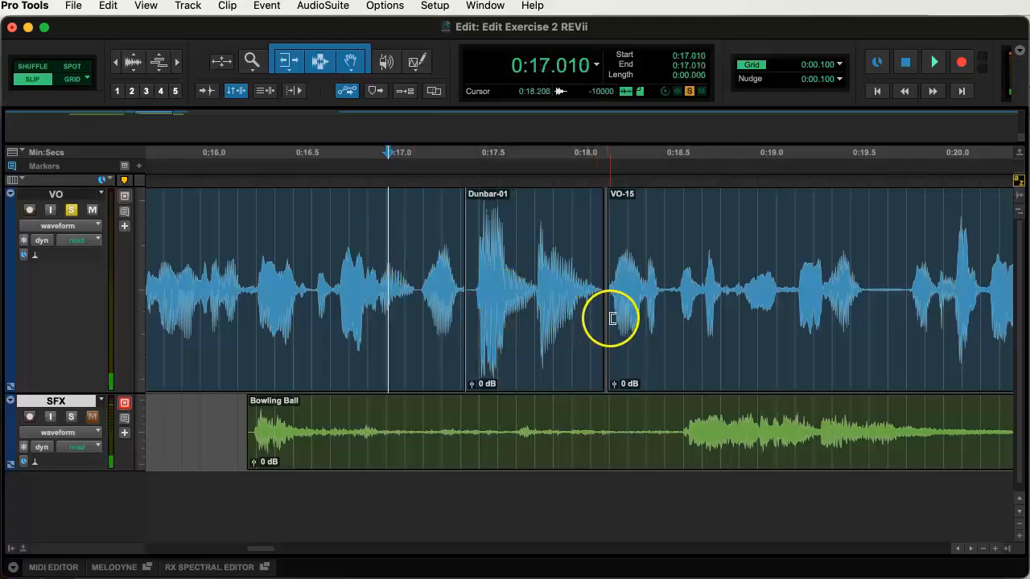
- Extend VO-15's start back to 0:18.184 and audition the join from 0:17.227
{"action": "left_click", "coordinate": [611, 318]}
{"action": "left_click", "coordinate": [427, 223]}
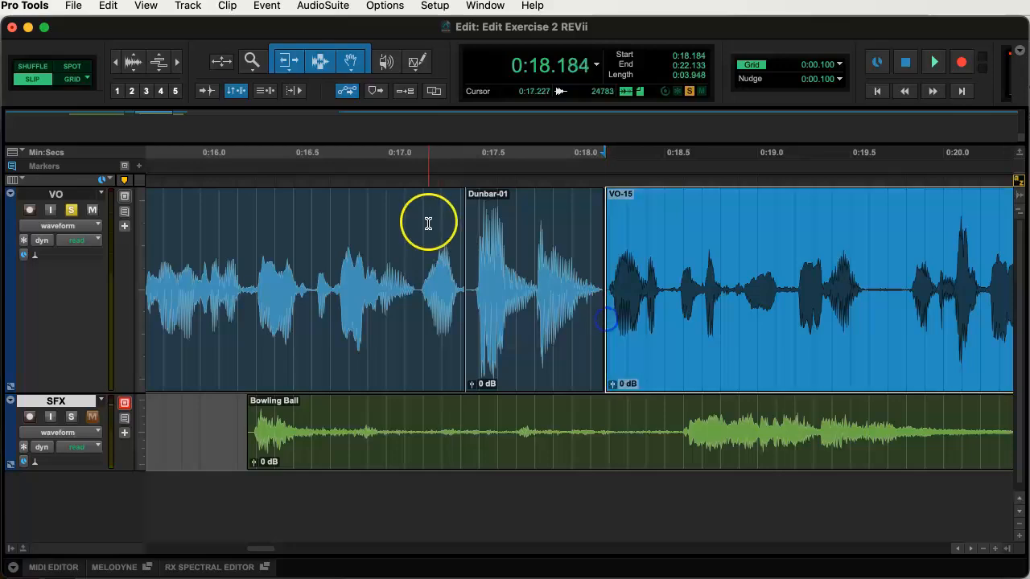
{"action": "key", "text": "space"}
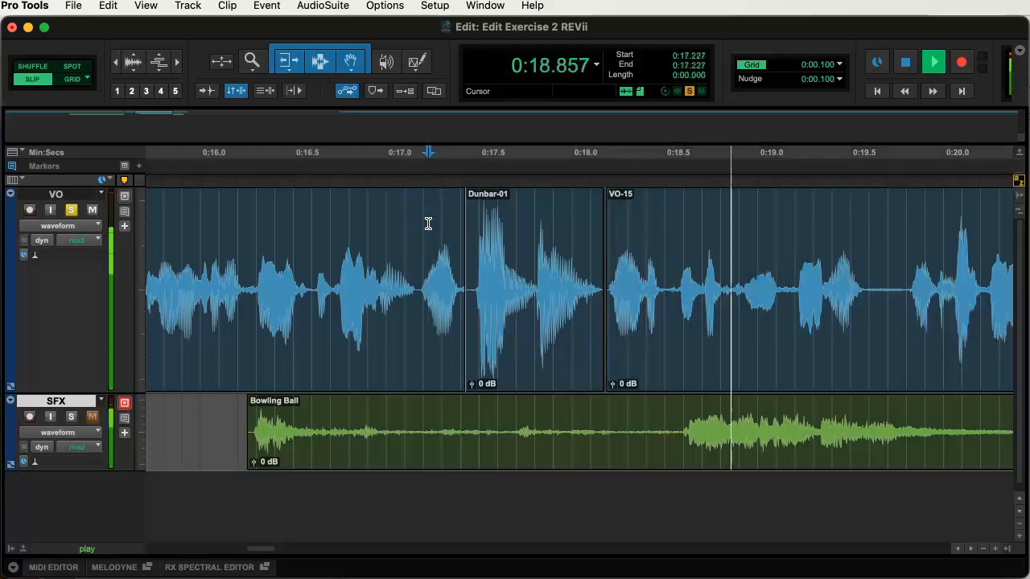
{"action": "key", "text": "space"}
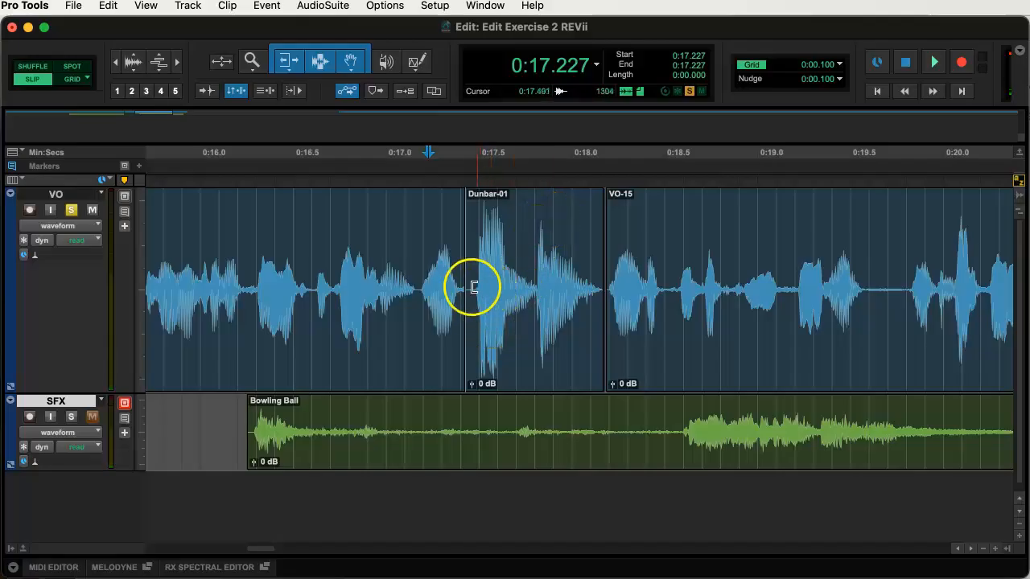
- Lower the inserted name clip's gain to -7.5 dB and audition the VO from 0:16.612
{"action": "left_click", "coordinate": [523, 364]}
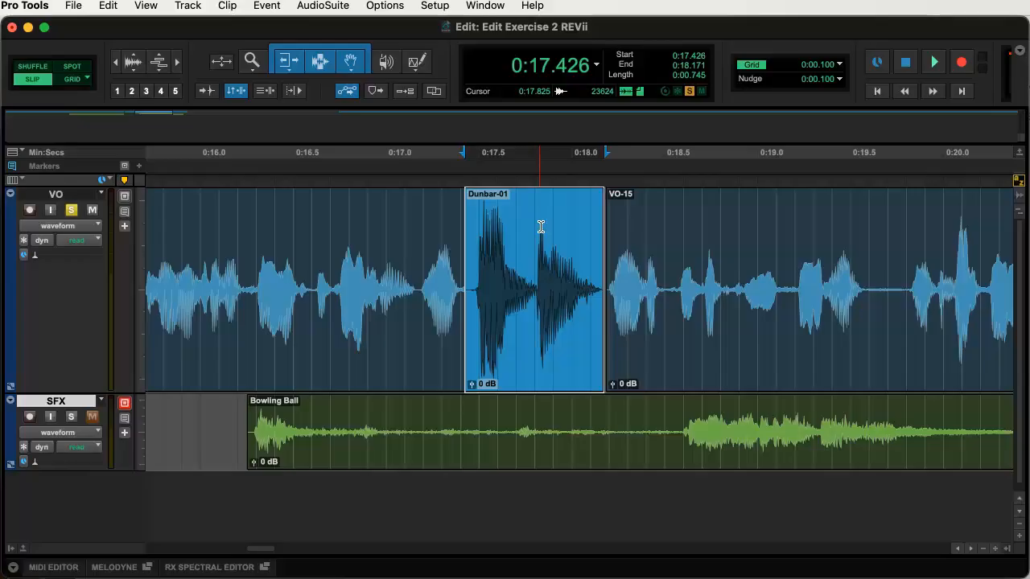
{"action": "left_click", "coordinate": [472, 385]}
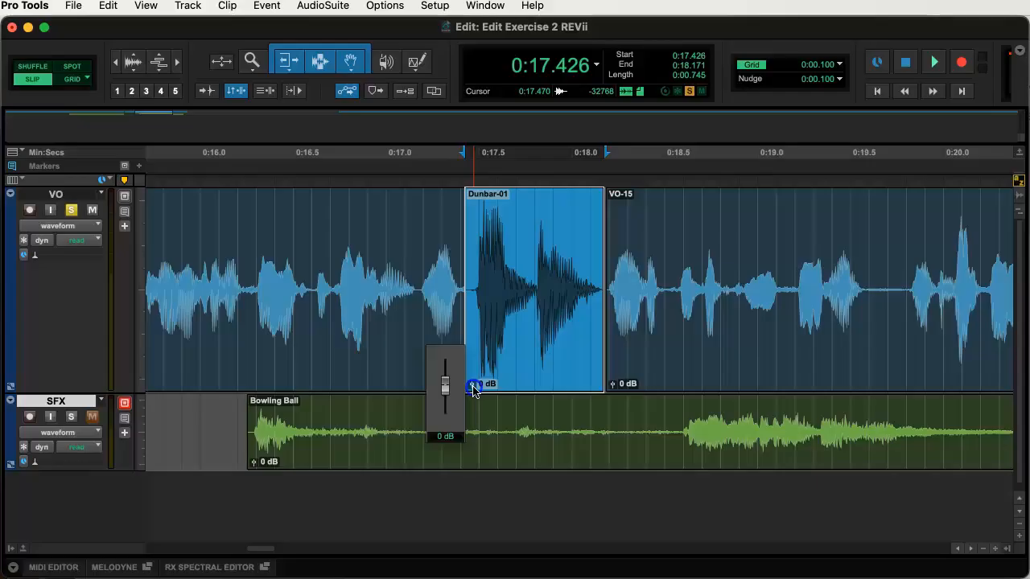
{"action": "left_click_drag", "start_coordinate": [473, 388], "coordinate": [474, 397]}
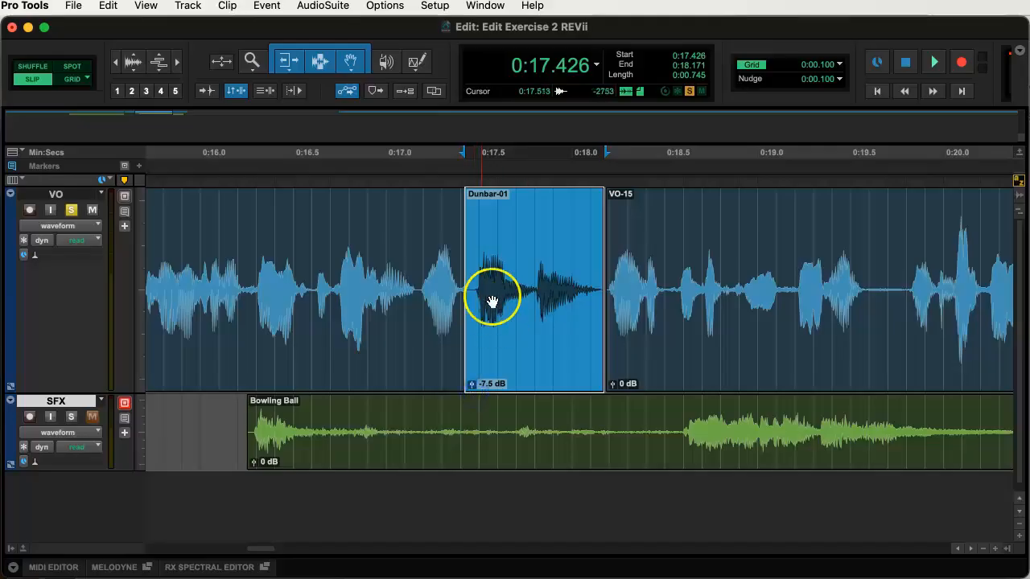
{"action": "left_click", "coordinate": [313, 220]}
{"action": "key", "text": "space"}
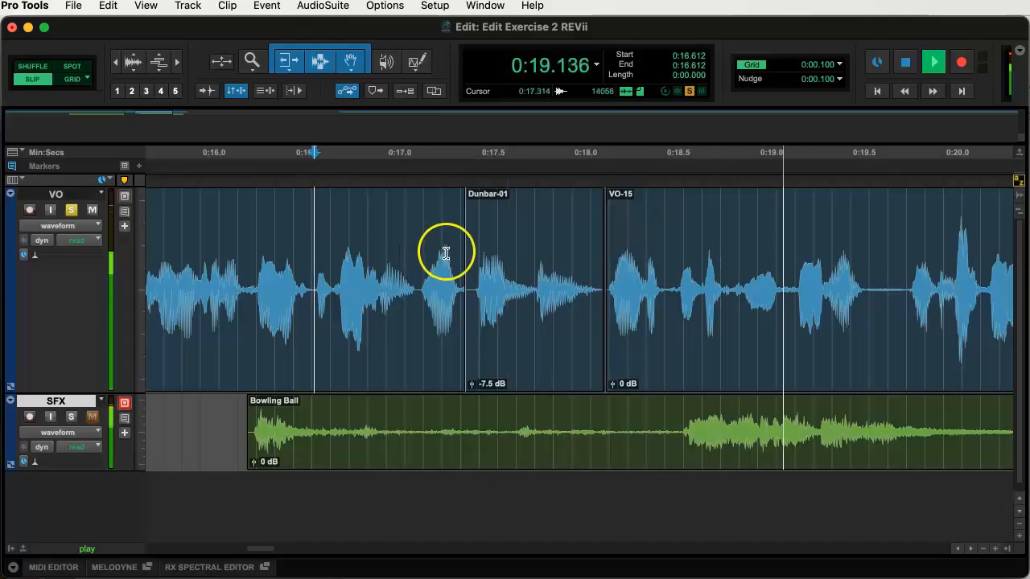
{"action": "key", "text": "space"}
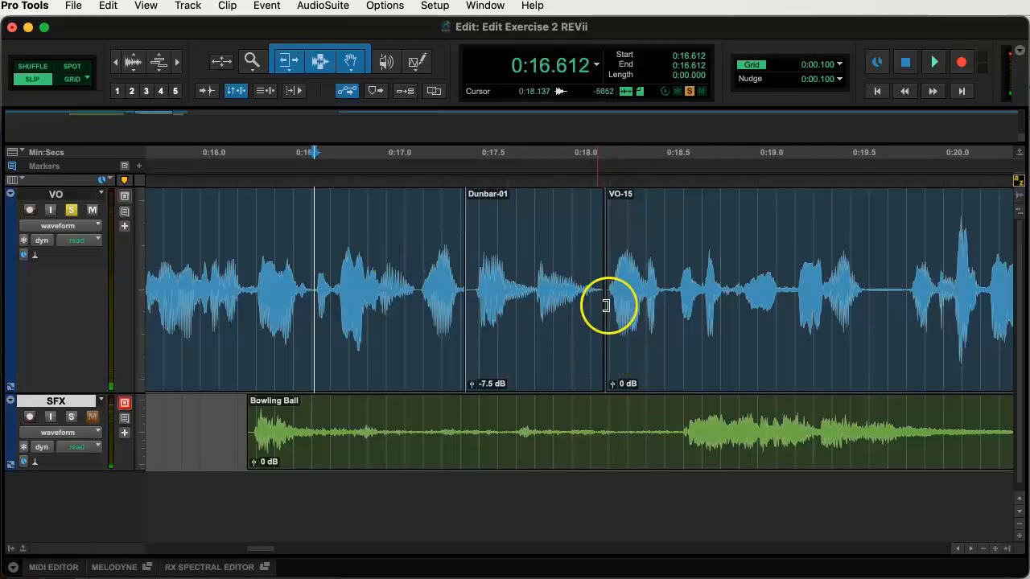
- Add a fade-in of about 0.021 s at VO-15's start and audition the join from 0:16.616
{"action": "left_click", "coordinate": [613, 194]}
{"action": "left_click_drag", "start_coordinate": [614, 195], "coordinate": [615, 196]}
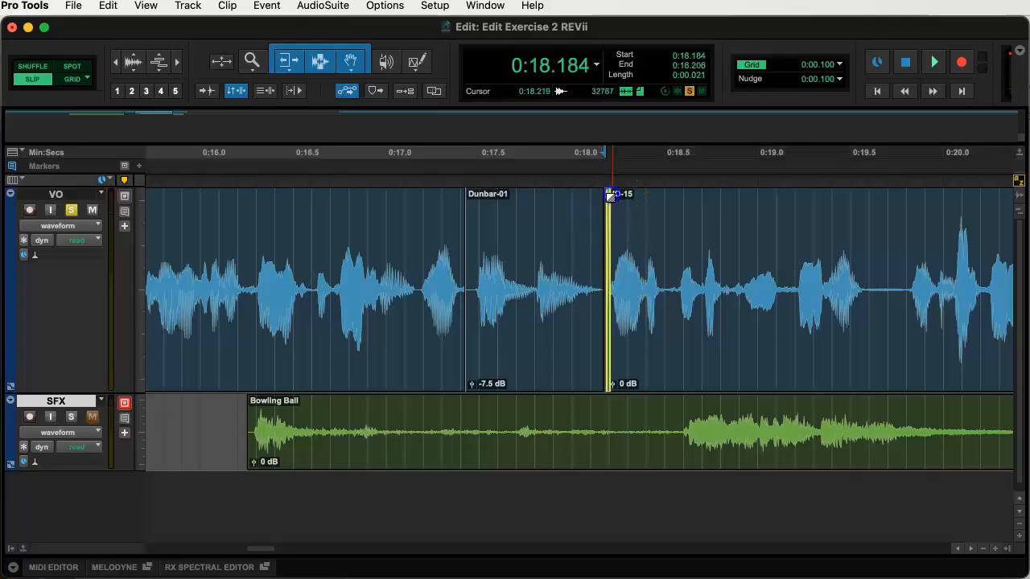
{"action": "left_click", "coordinate": [315, 217]}
{"action": "key", "text": "space"}
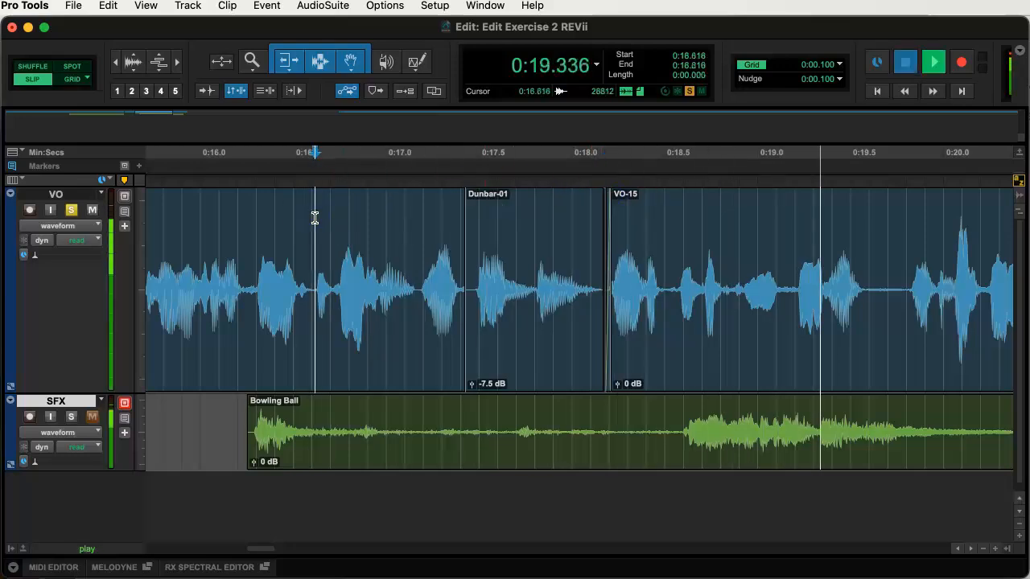
{"action": "key", "text": "space"}
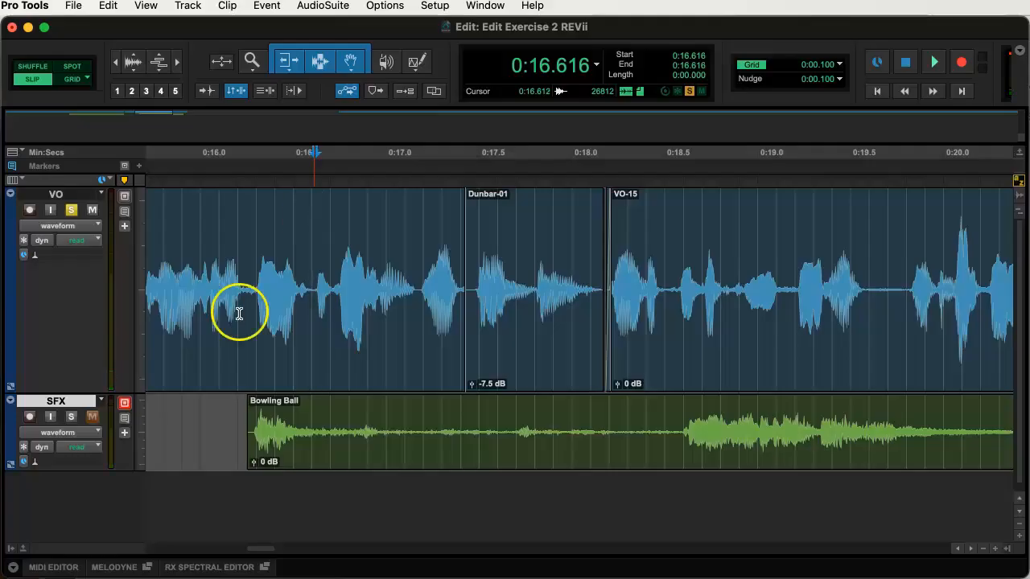
- Take the VO track off solo and audition it together with the bowling ball effect from 0:15.997
{"action": "left_click", "coordinate": [200, 230]}
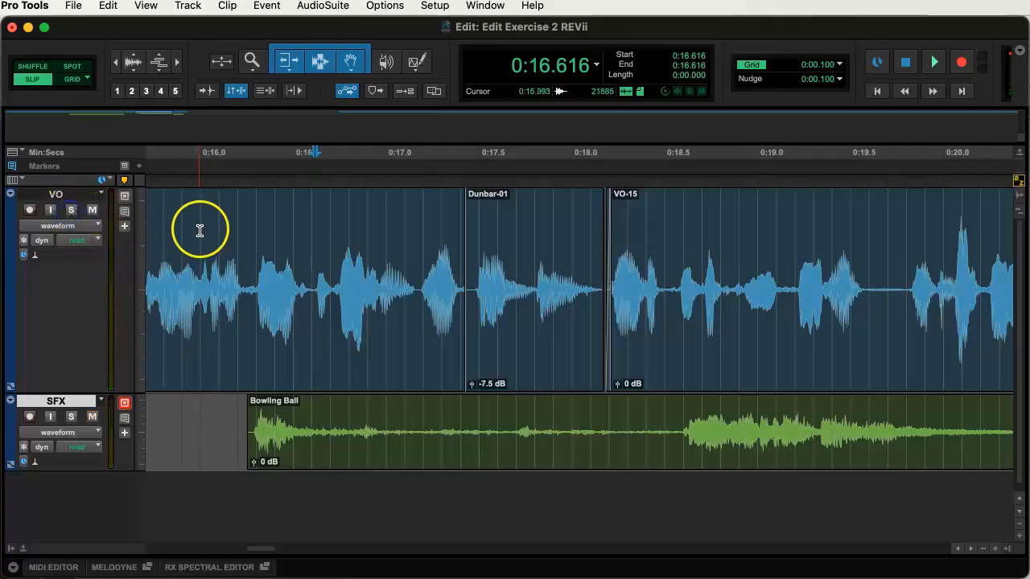
{"action": "key", "text": "space"}
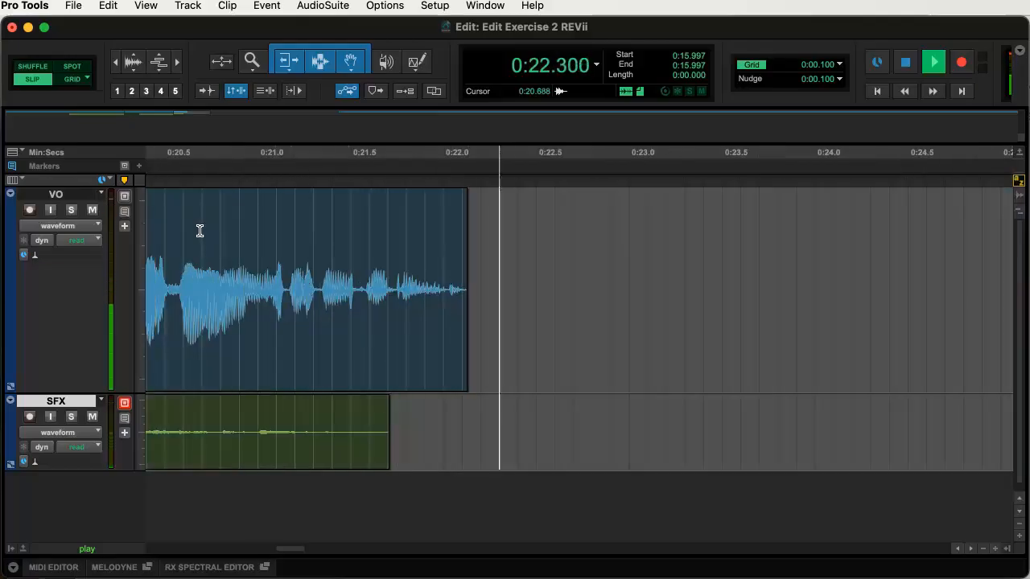
{"action": "key", "text": "space"}
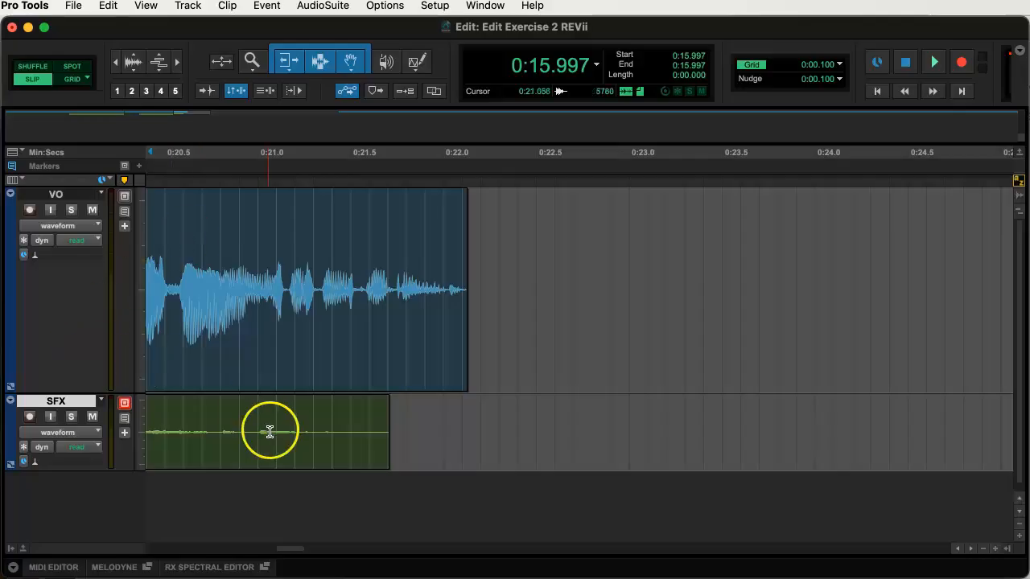
{"action": "left_click_drag", "start_coordinate": [292, 552], "coordinate": [269, 552]}
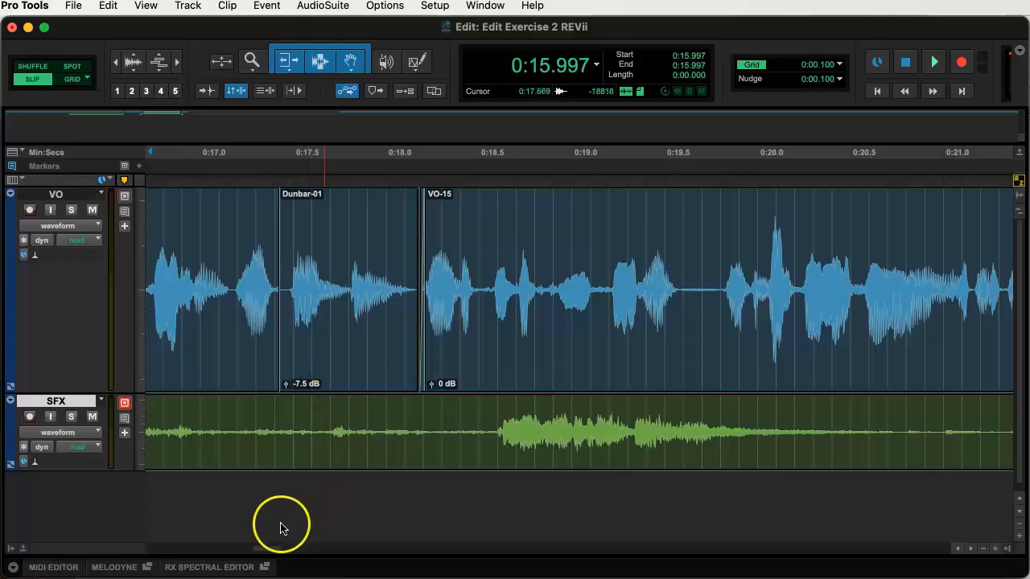
- Move the VO-13 clip earlier on the VO track to start at 0:30.848 in Slip mode
{"action": "left_click_drag", "start_coordinate": [274, 552], "coordinate": [410, 552]}
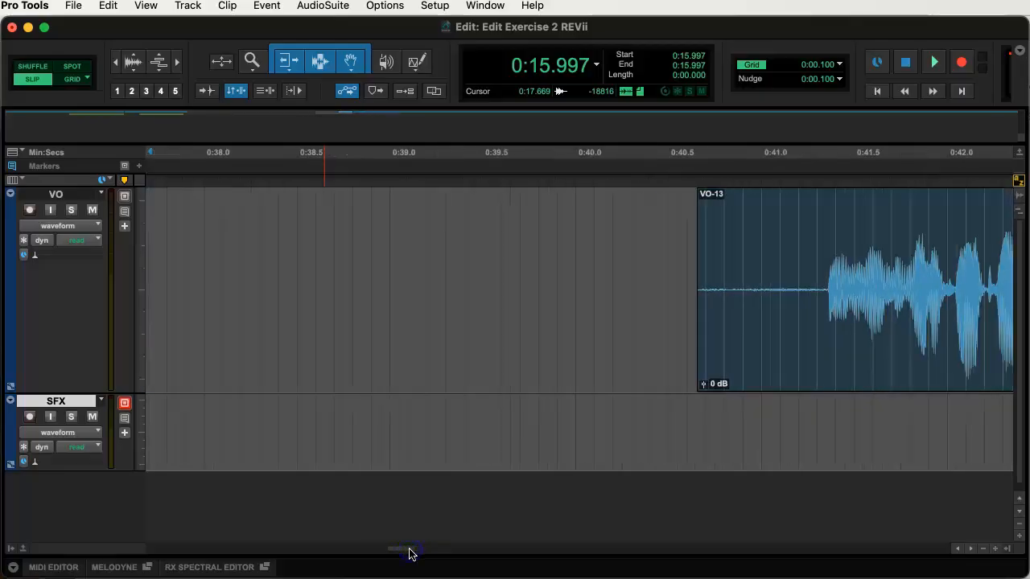
{"action": "key", "text": "super+bracketright"}
{"action": "key", "text": "e"}
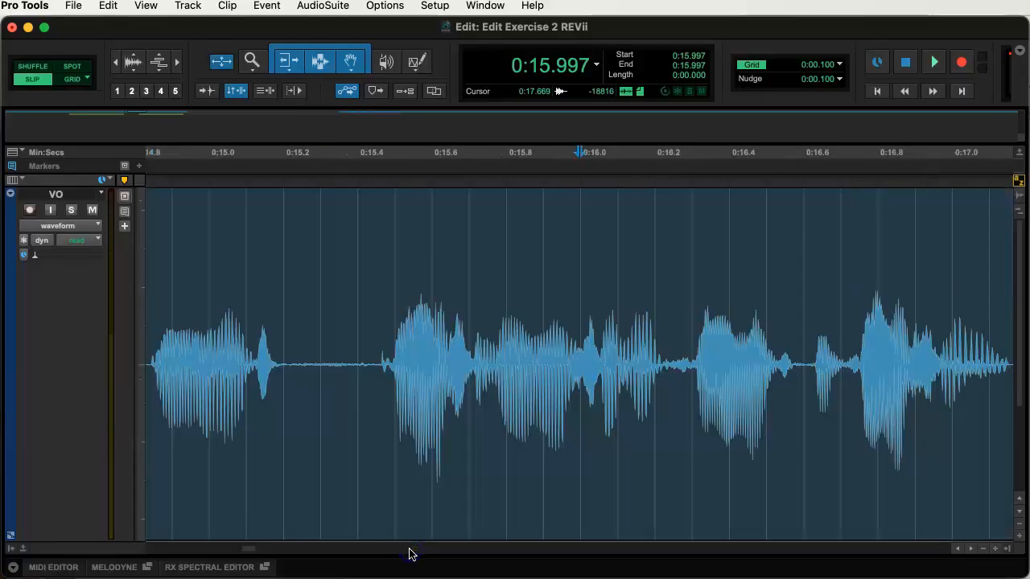
{"action": "key", "text": "r"}
{"action": "key", "text": "r"}
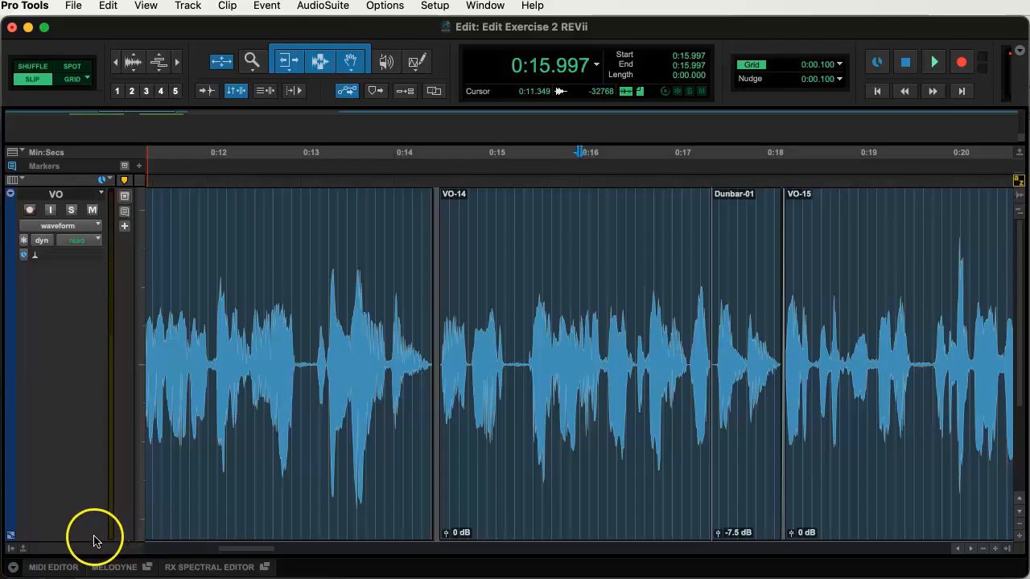
{"action": "key", "text": "e"}
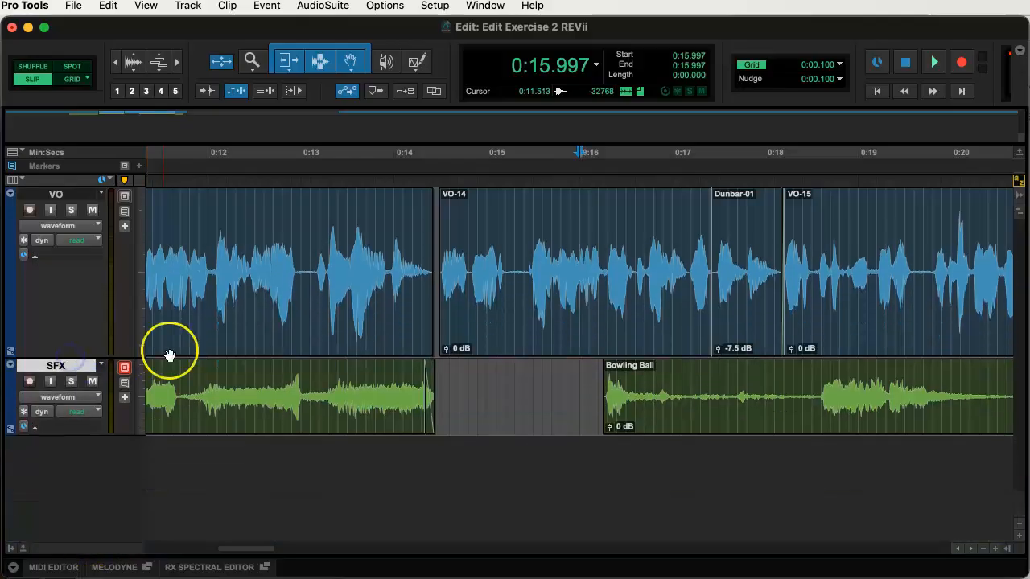
{"action": "key", "text": "r"}
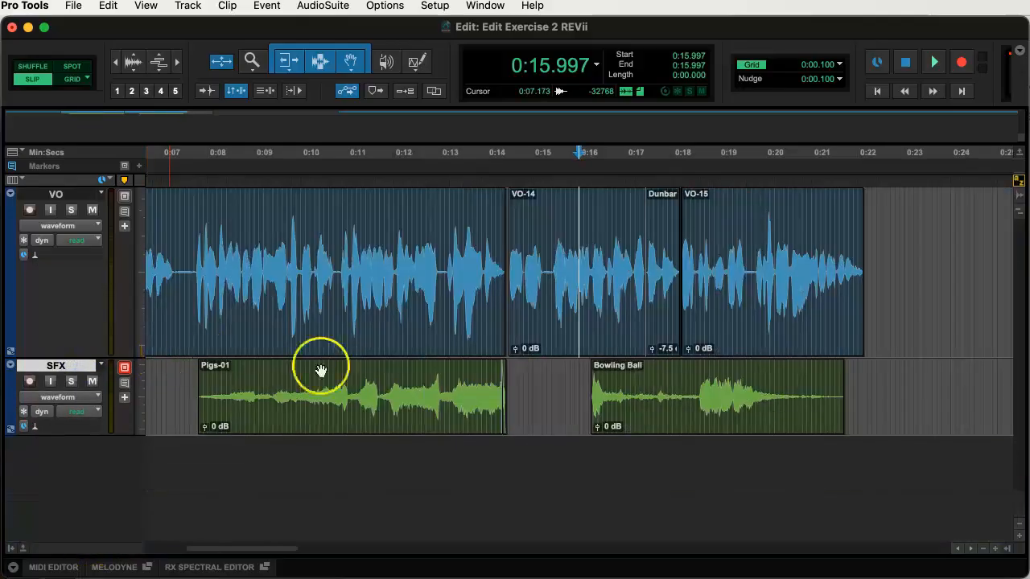
{"action": "left_click_drag", "start_coordinate": [266, 549], "coordinate": [390, 556]}
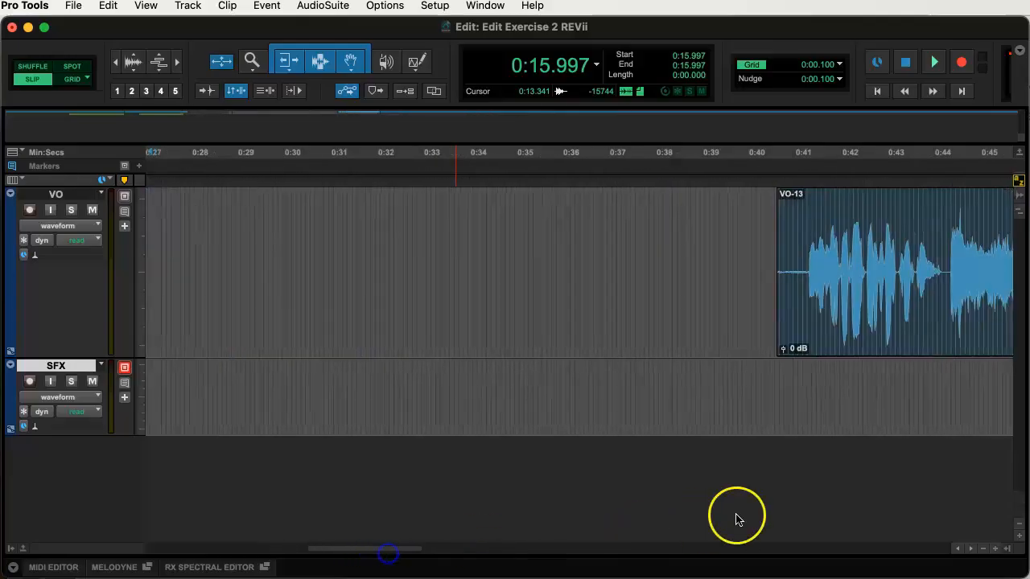
{"action": "left_click", "coordinate": [833, 352]}
{"action": "left_click_drag", "start_coordinate": [833, 352], "coordinate": [391, 330]}
{"action": "left_click_drag", "start_coordinate": [412, 552], "coordinate": [368, 552]}
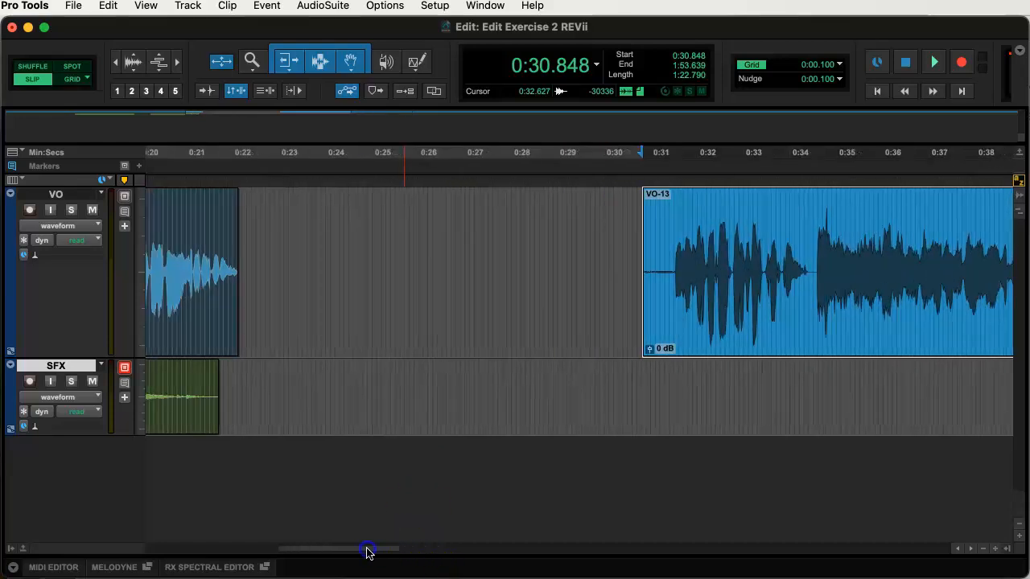
- In Shuffle mode, butt VO-13 against VO-15's end at 0:22.133 and audition the join from 0:20.879
{"action": "left_click", "coordinate": [33, 66]}
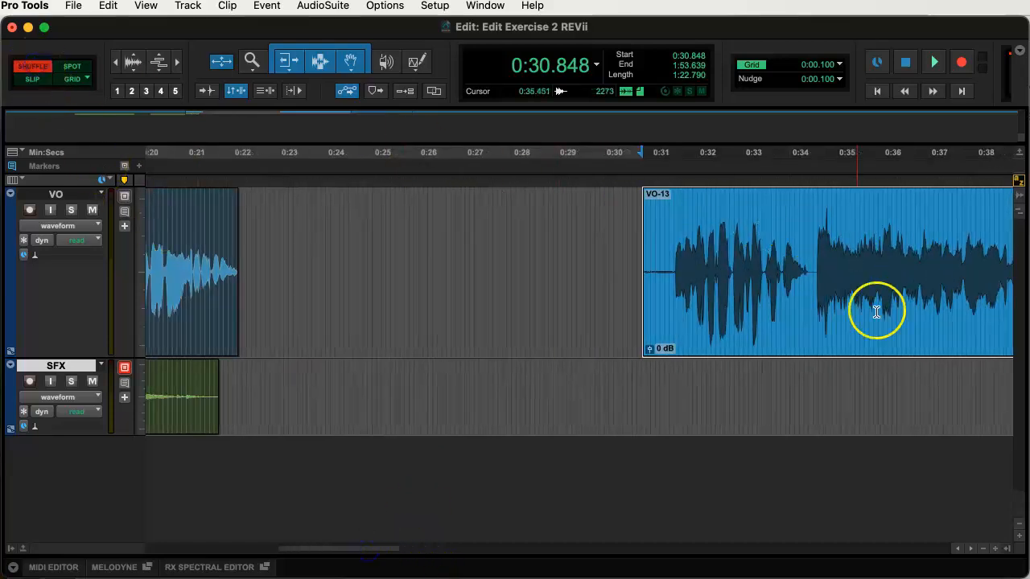
{"action": "left_click_drag", "start_coordinate": [701, 330], "coordinate": [620, 327]}
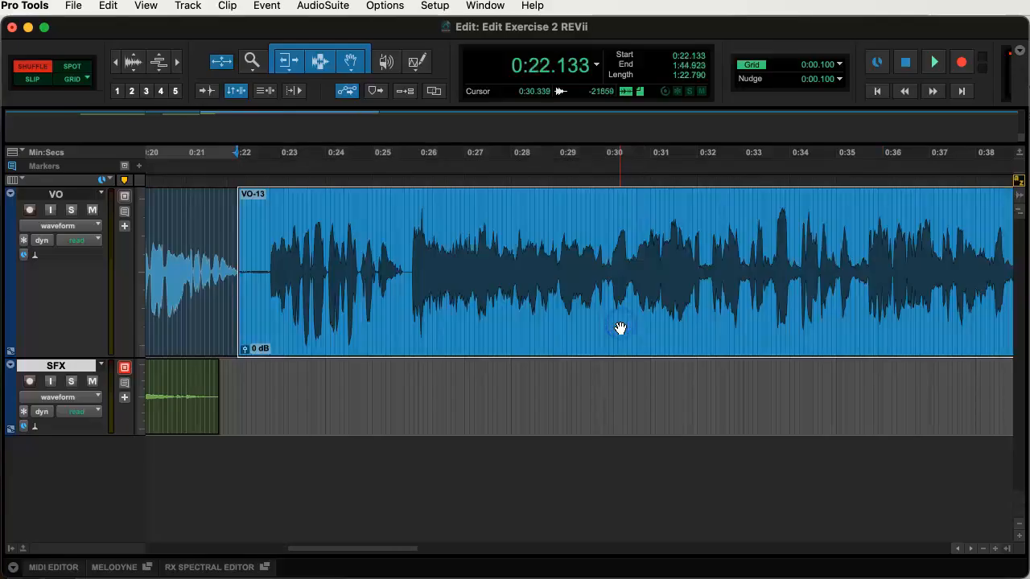
{"action": "left_click_drag", "start_coordinate": [411, 552], "coordinate": [398, 552]}
{"action": "left_click", "coordinate": [257, 222]}
{"action": "key", "text": "space"}
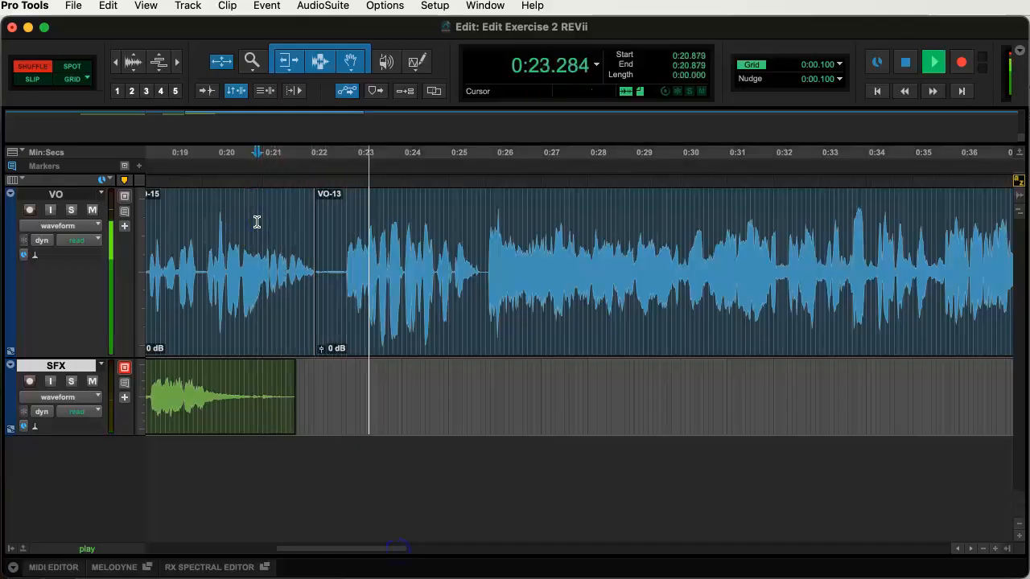
- Trim part of the silence off VO-13's start in Shuffle mode and audition the transition from 0:20.324
{"action": "left_click", "coordinate": [334, 334]}
{"action": "left_click_drag", "start_coordinate": [315, 298], "coordinate": [327, 303]}
{"action": "left_click", "coordinate": [230, 225]}
{"action": "key", "text": "space"}
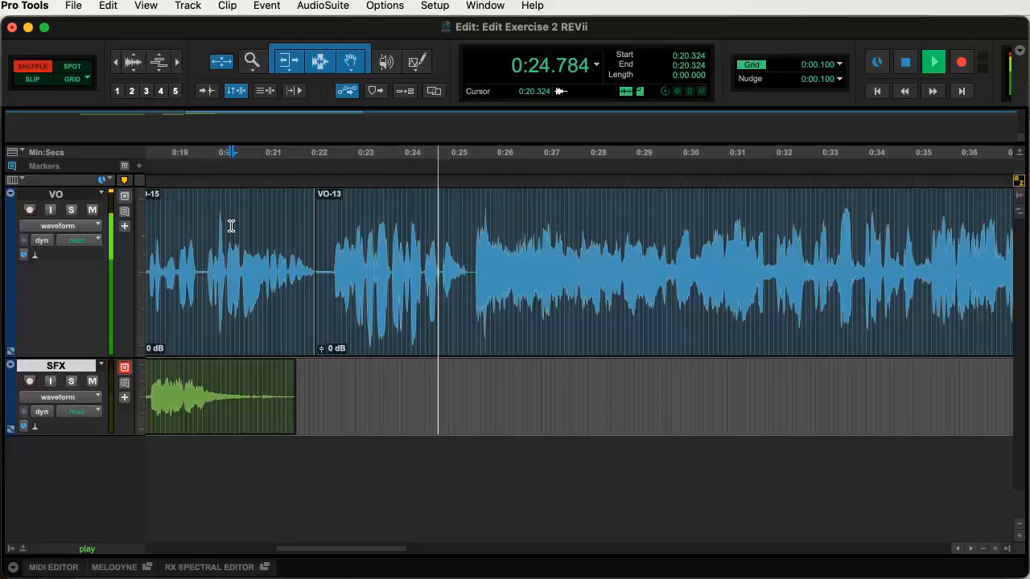
{"action": "key", "text": "space"}
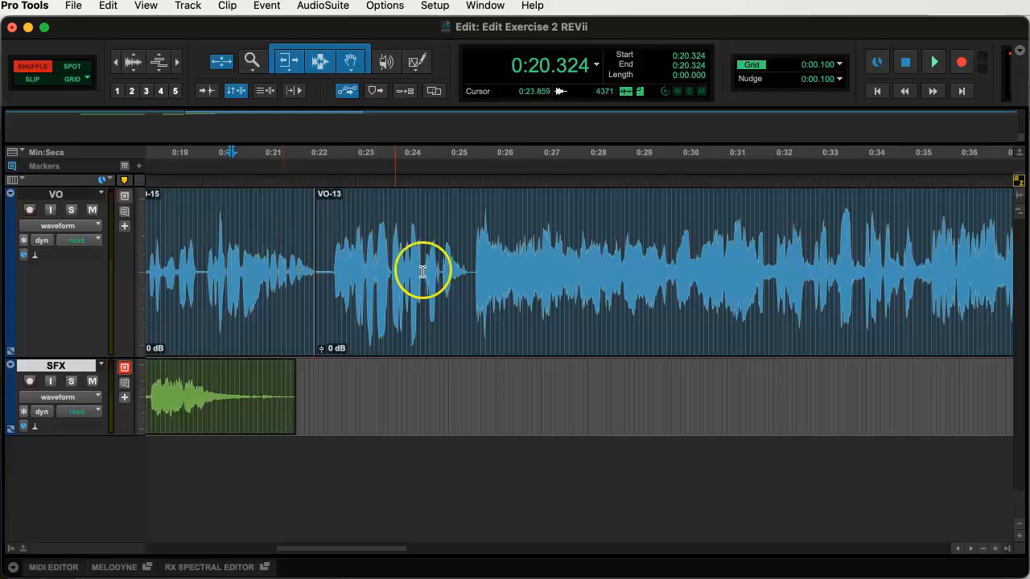
- Audition the VO track from 0:24.691 through the long loud passage to the next spoken line
{"action": "left_click", "coordinate": [471, 267]}
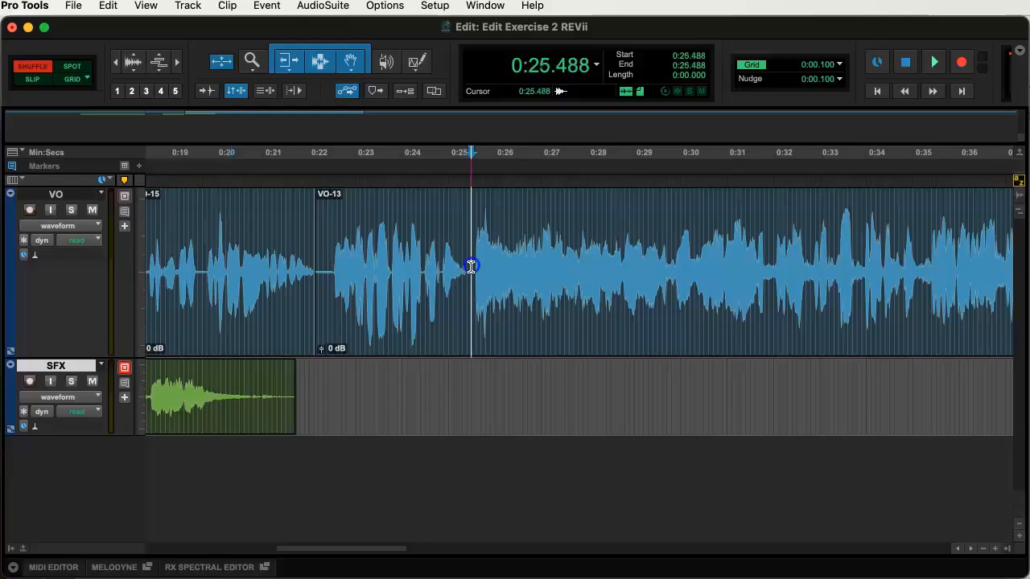
{"action": "left_click_drag", "start_coordinate": [394, 549], "coordinate": [428, 552]}
{"action": "left_click", "coordinate": [169, 245]}
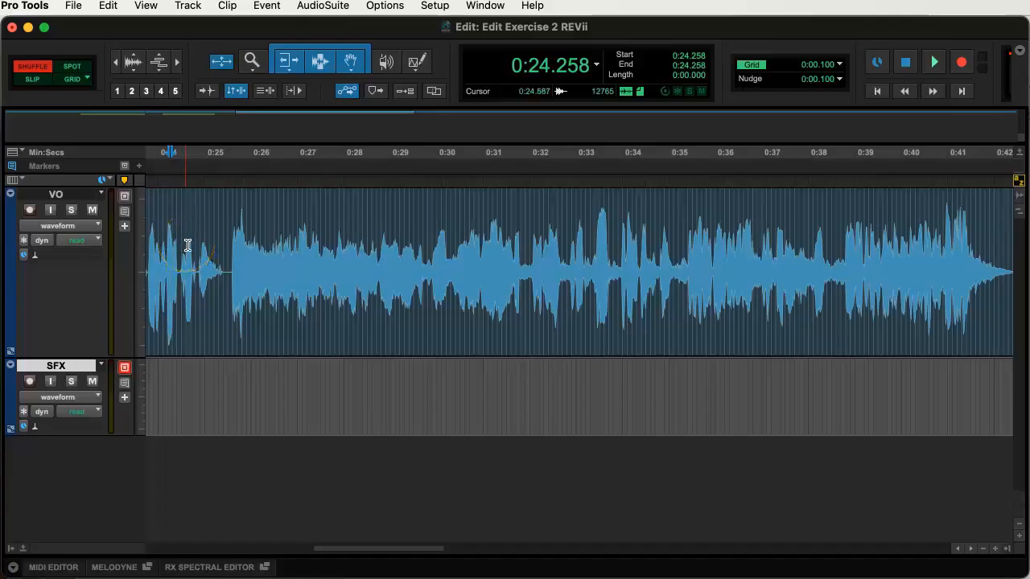
{"action": "left_click", "coordinate": [190, 242]}
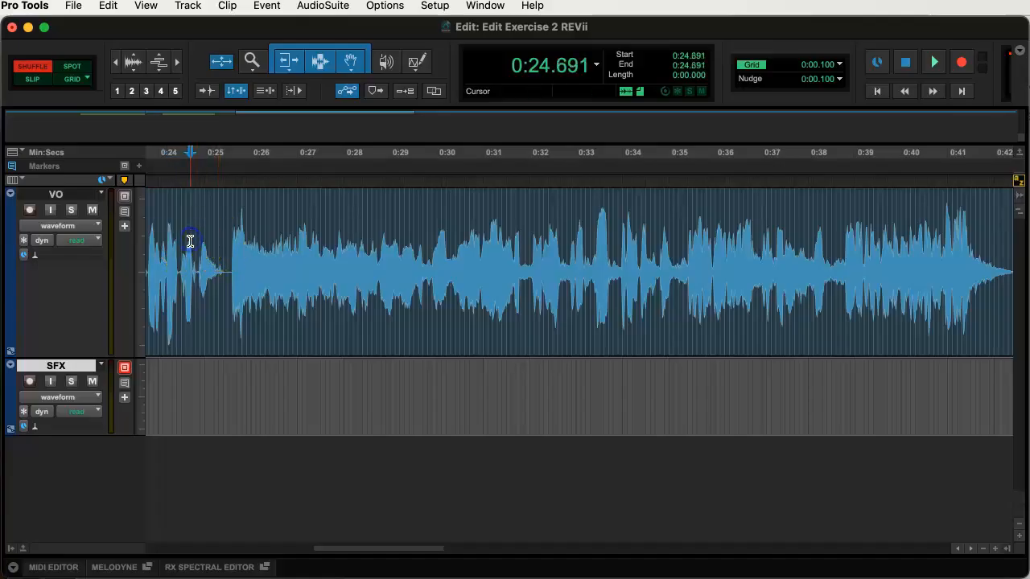
{"action": "key", "text": "space"}
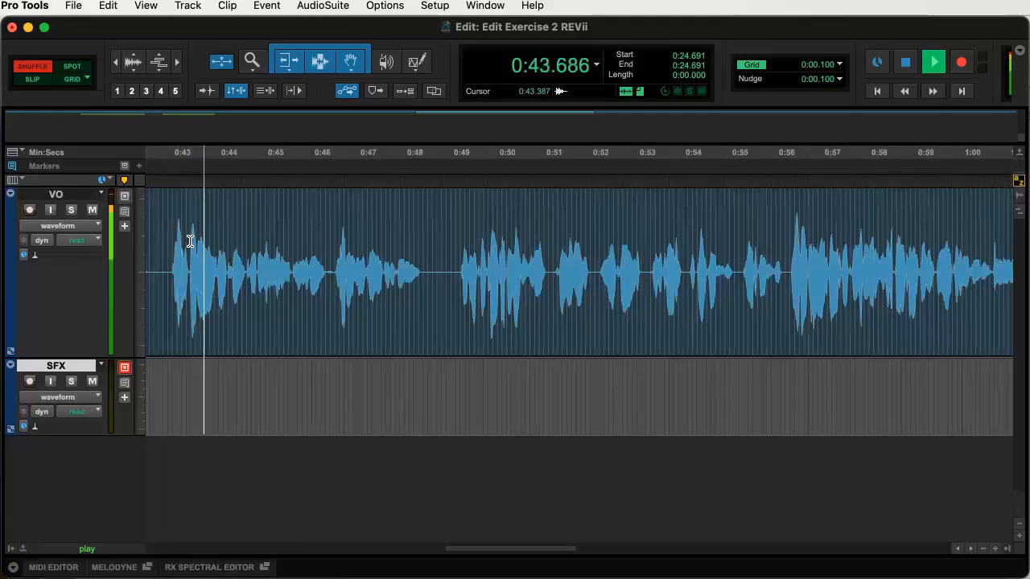
{"action": "key", "text": "space"}
- Separate the VO clip at 0:42.936 and 0:25.540, and delete the section between the cuts in Shuffle mode
{"action": "left_click_drag", "start_coordinate": [545, 551], "coordinate": [499, 551]}
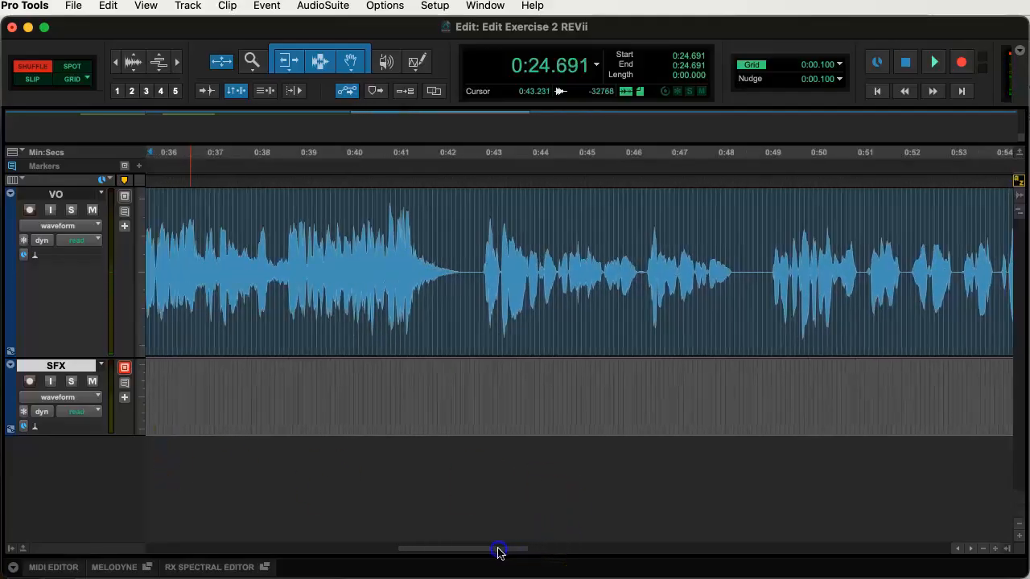
{"action": "left_click", "coordinate": [480, 269]}
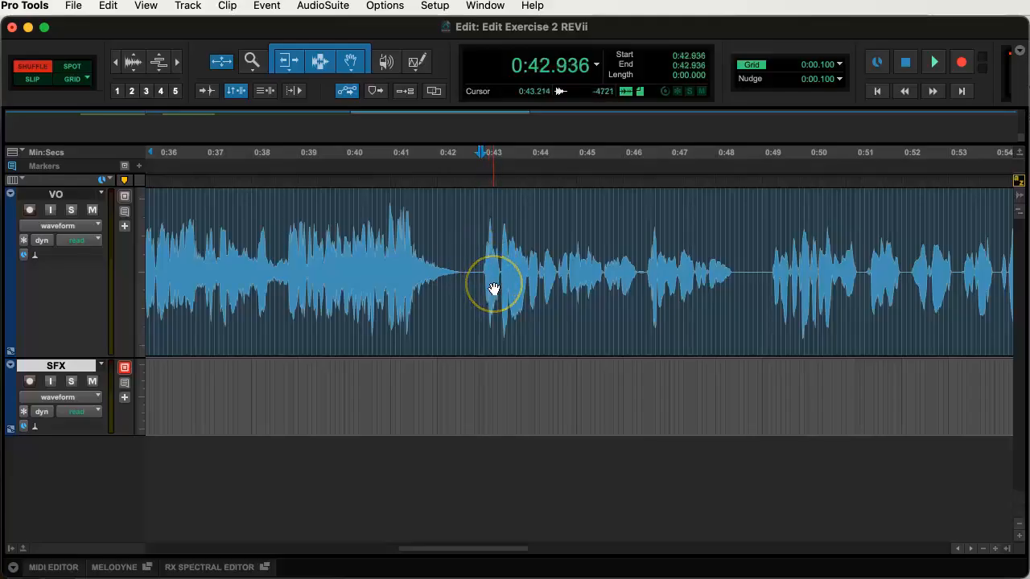
{"action": "left_click_drag", "start_coordinate": [501, 551], "coordinate": [405, 554]}
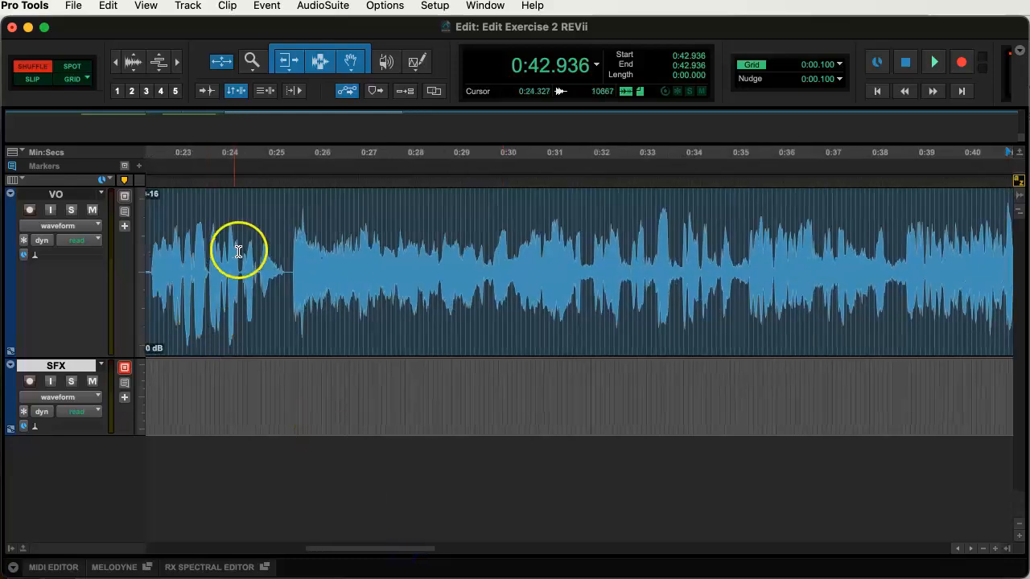
{"action": "left_click", "coordinate": [291, 242]}
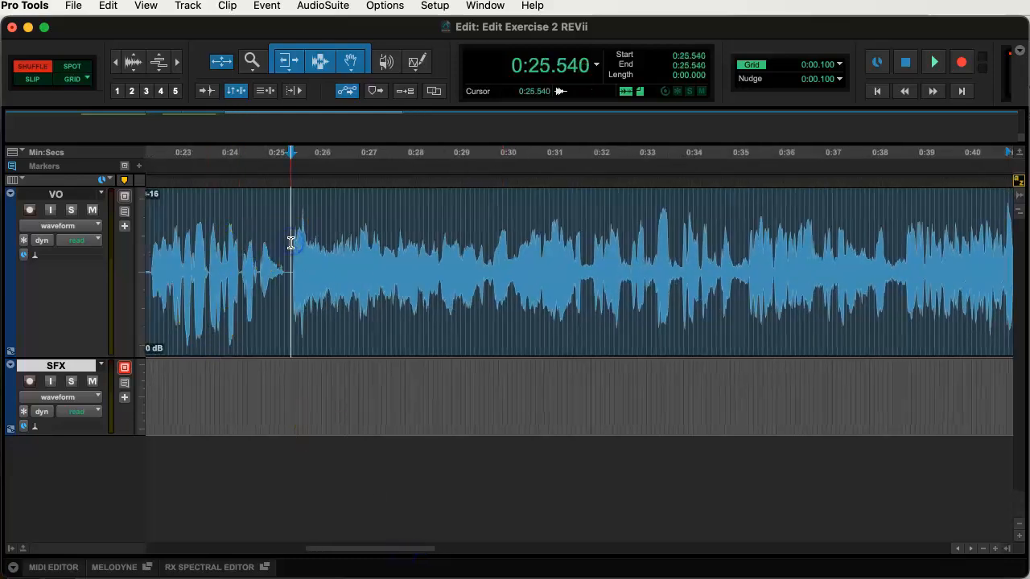
{"action": "key", "text": "super+e"}
{"action": "left_click", "coordinate": [453, 317]}
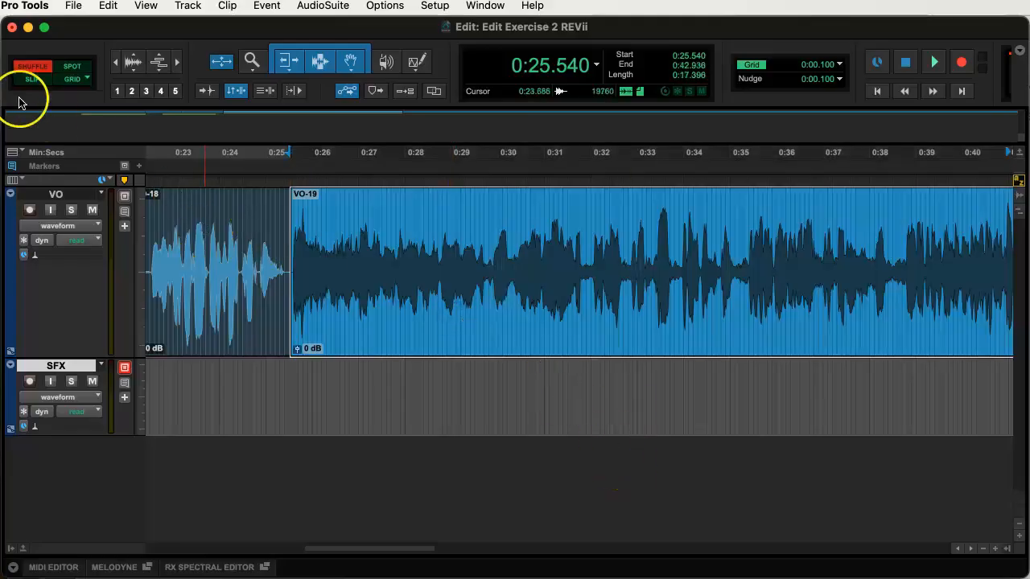
{"action": "key", "text": "Delete"}
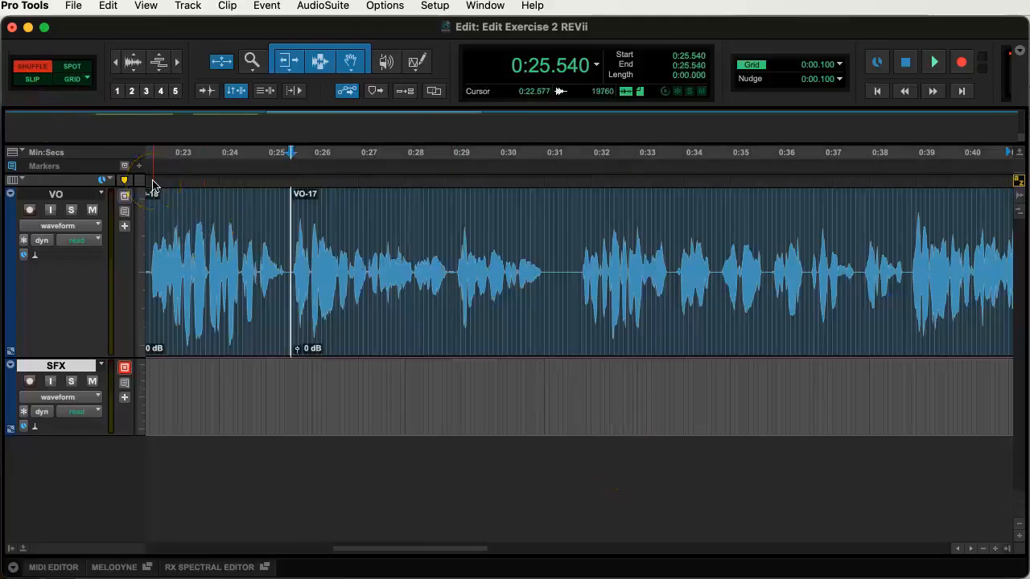
- Audition the join between VO-18 and VO-17 from 0:23.512
{"action": "left_click", "coordinate": [196, 225]}
{"action": "key", "text": "space"}
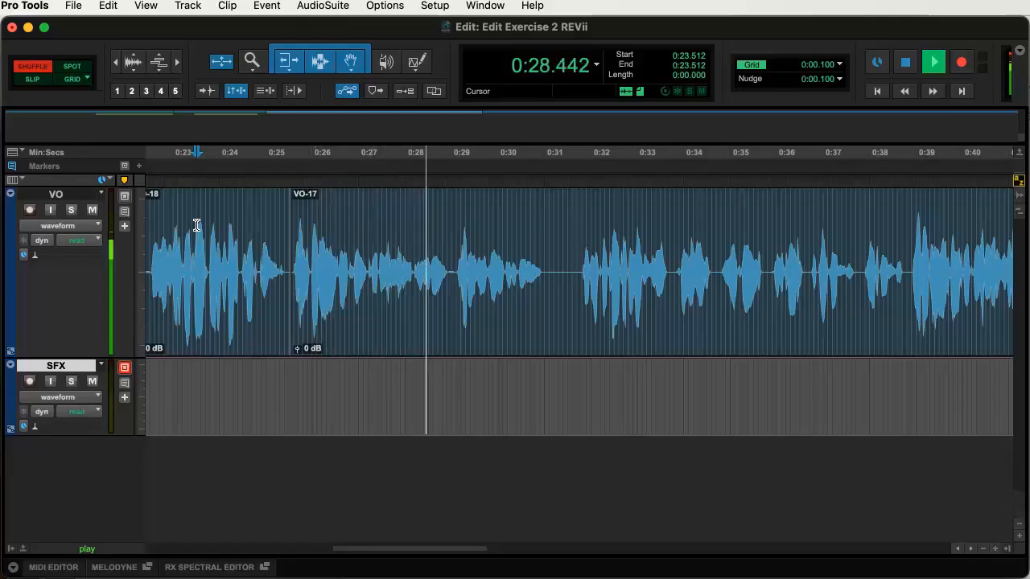
{"action": "key", "text": "space"}
- Trim a little silence off VO-17's start in Shuffle mode and audition the transition from 0:24.045
{"action": "key", "text": "r"}
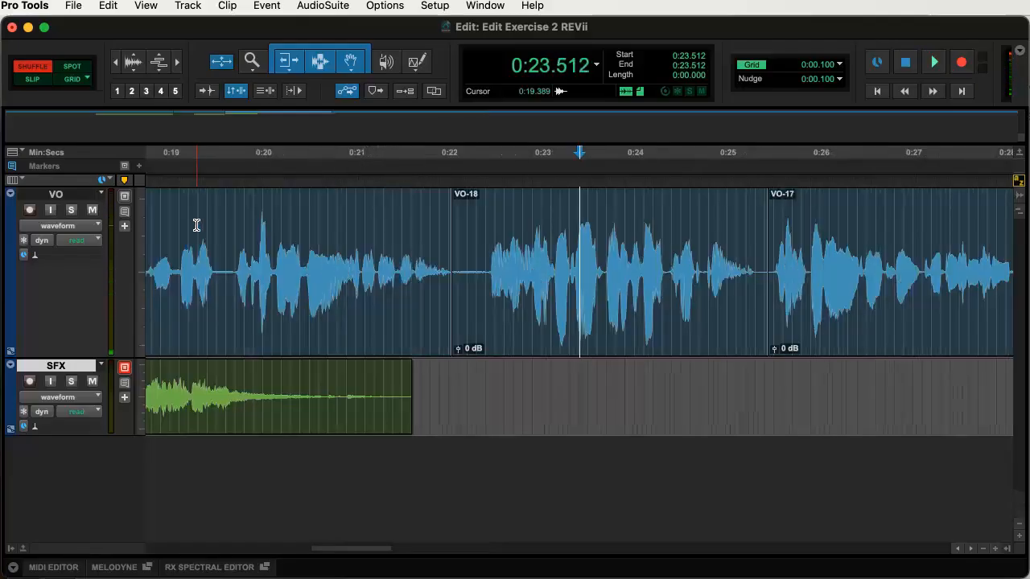
{"action": "left_click", "coordinate": [714, 253]}
{"action": "key", "text": "t"}
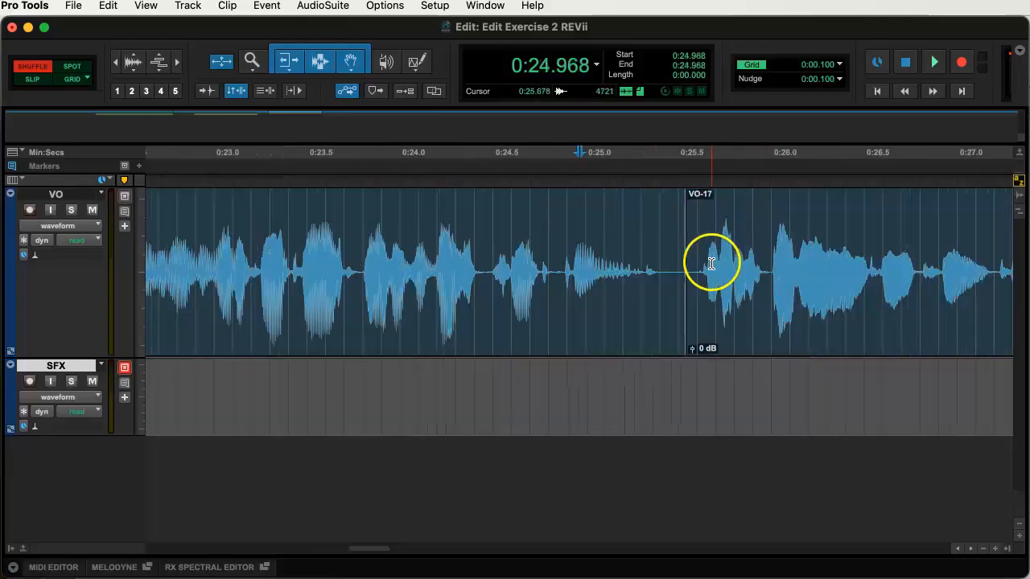
{"action": "left_click_drag", "start_coordinate": [681, 289], "coordinate": [670, 293]}
{"action": "left_click", "coordinate": [408, 249]}
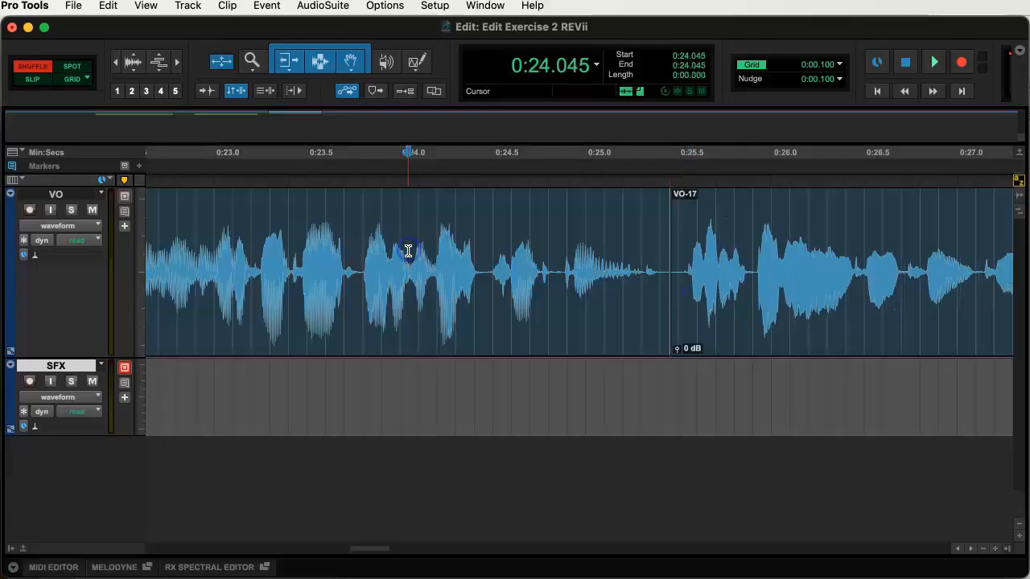
{"action": "key", "text": "space"}
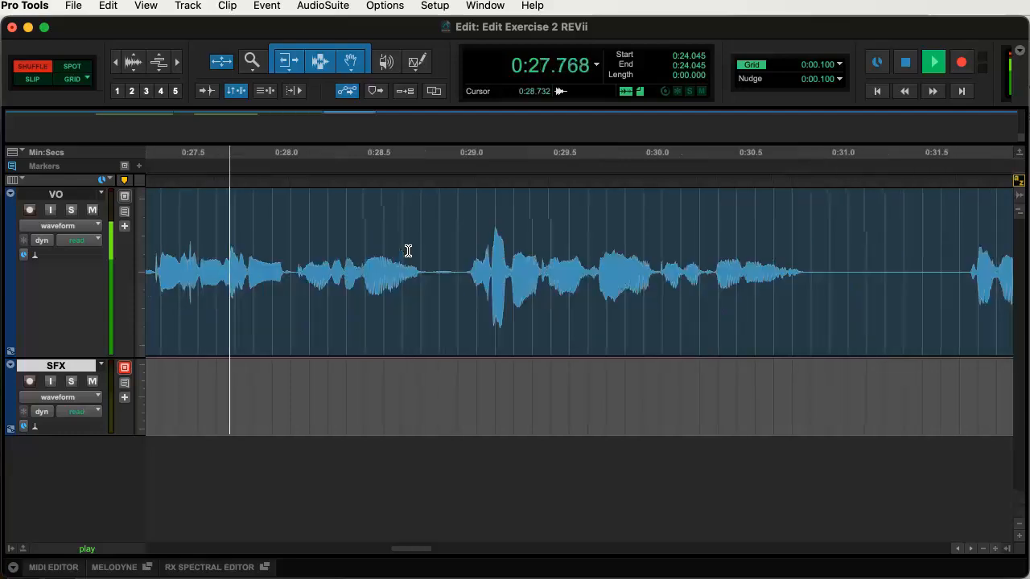
{"action": "key", "text": "r"}
{"action": "key", "text": "r"}
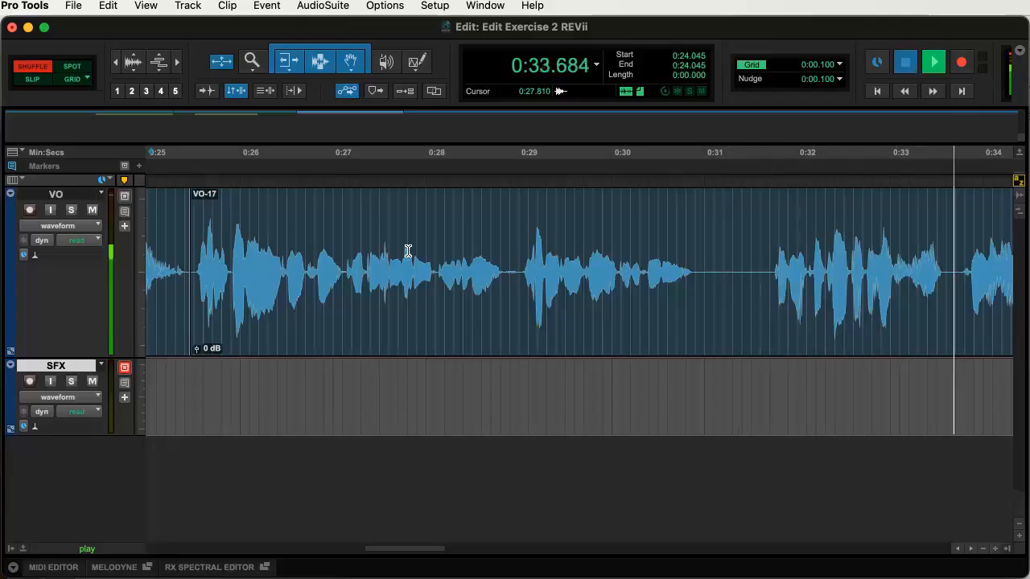
{"action": "key", "text": "space"}
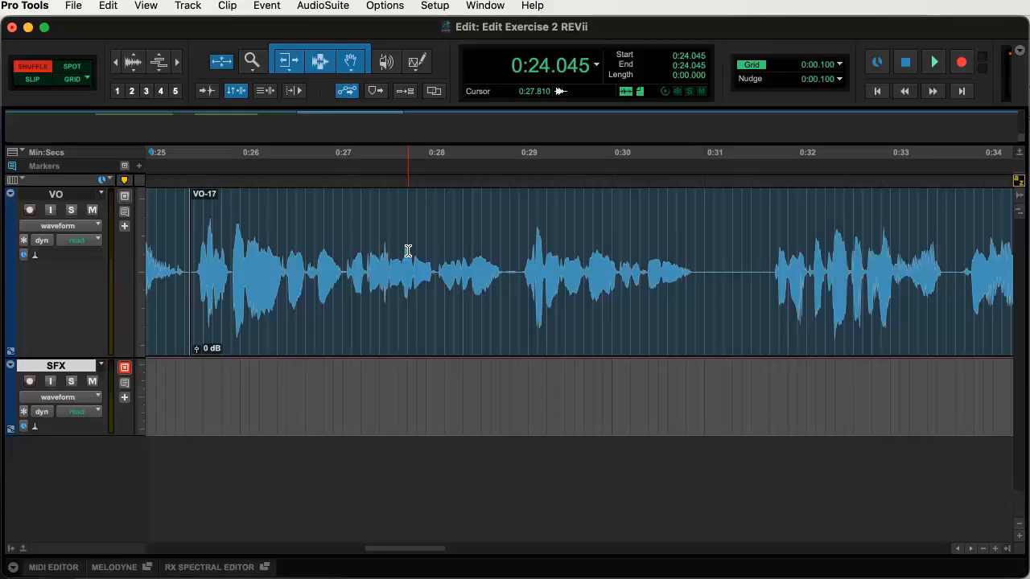
- Audition the VO-17 narration around its pauses from 0:30.391 and from 0:33.753
{"action": "left_click_drag", "start_coordinate": [689, 255], "coordinate": [766, 254]}
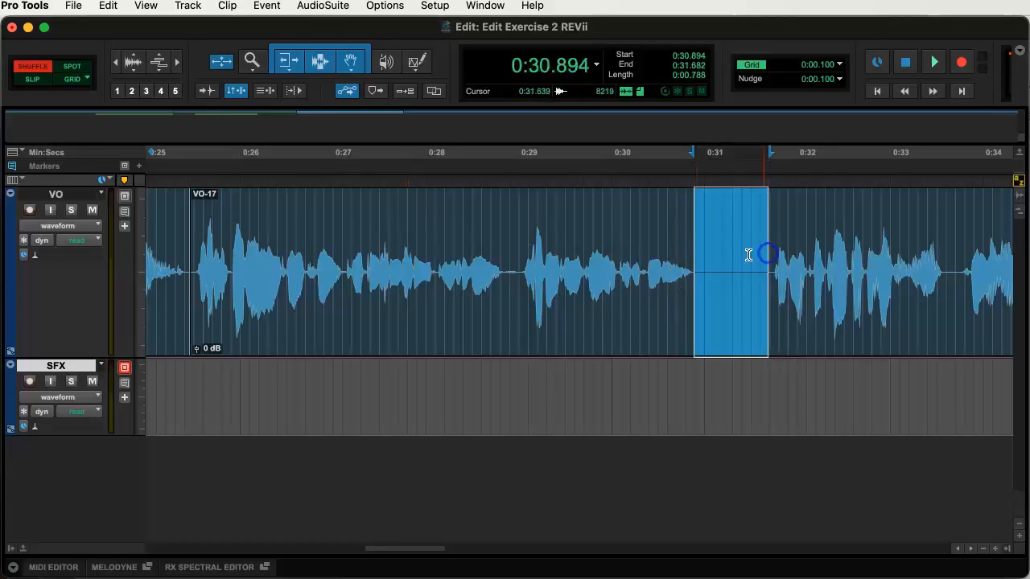
{"action": "left_click", "coordinate": [648, 238]}
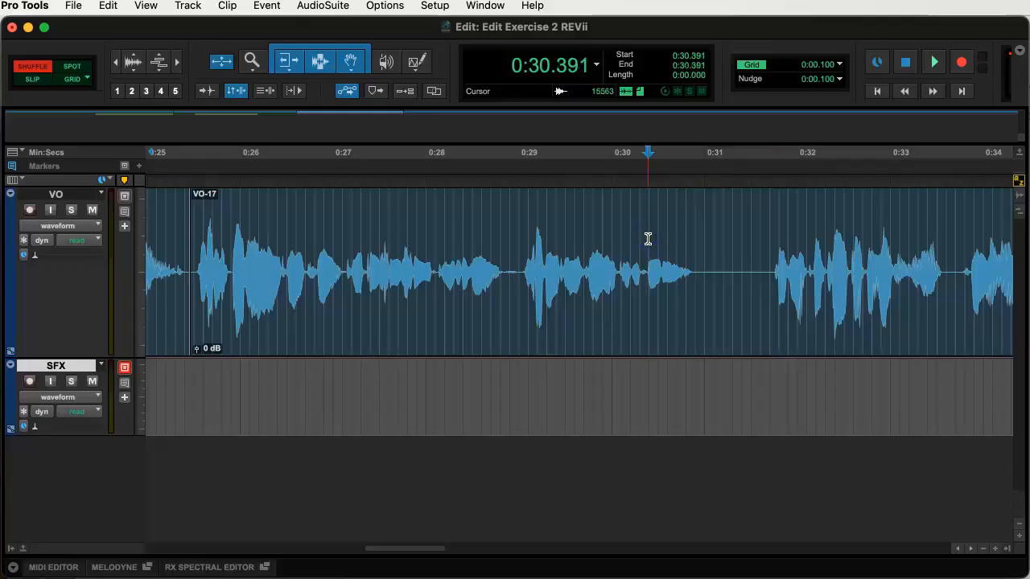
{"action": "key", "text": "space"}
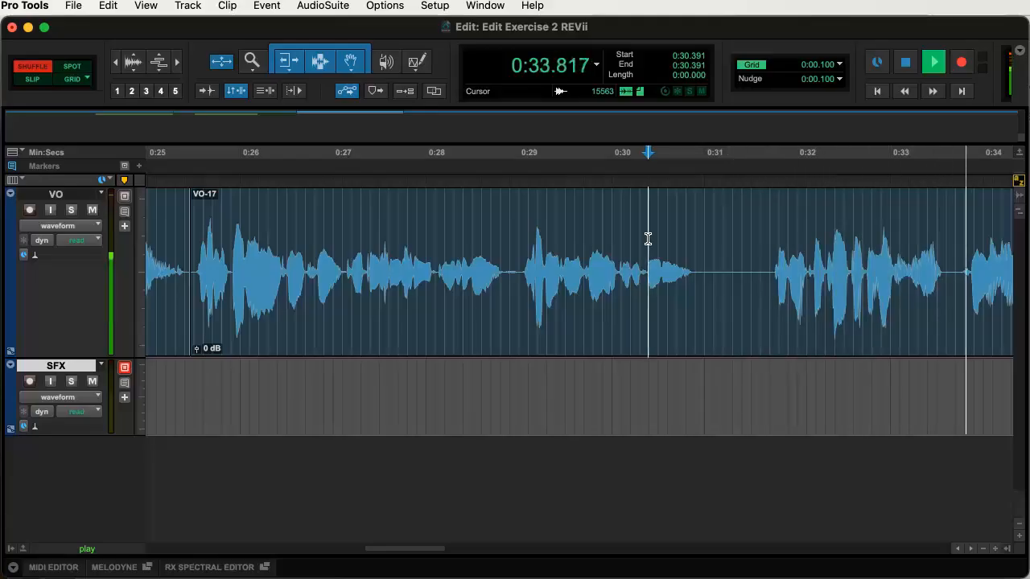
{"action": "key", "text": "space"}
{"action": "left_click_drag", "start_coordinate": [501, 547], "coordinate": [470, 550]}
{"action": "left_click", "coordinate": [457, 245]}
{"action": "key", "text": "space"}
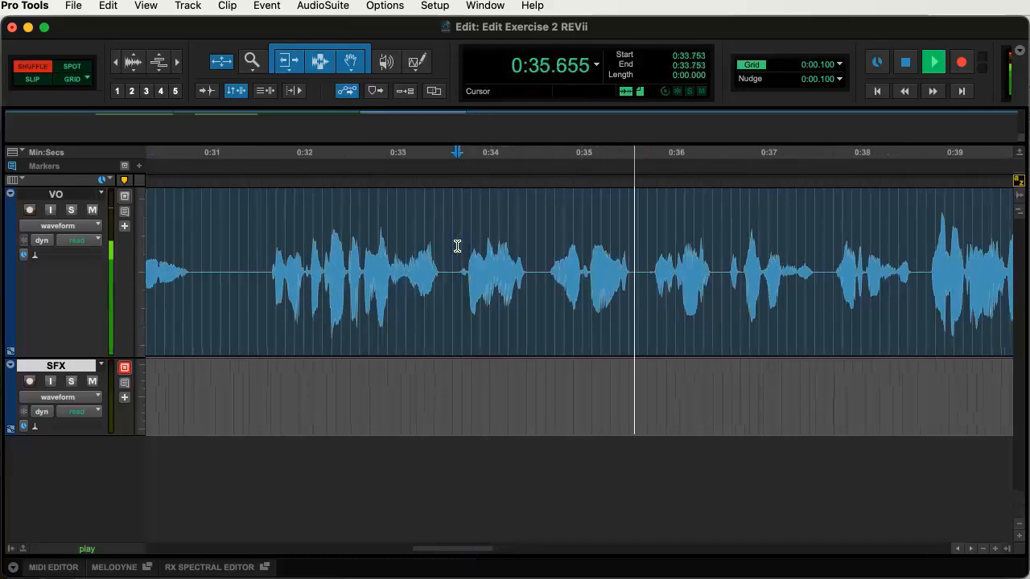
{"action": "key", "text": "space"}
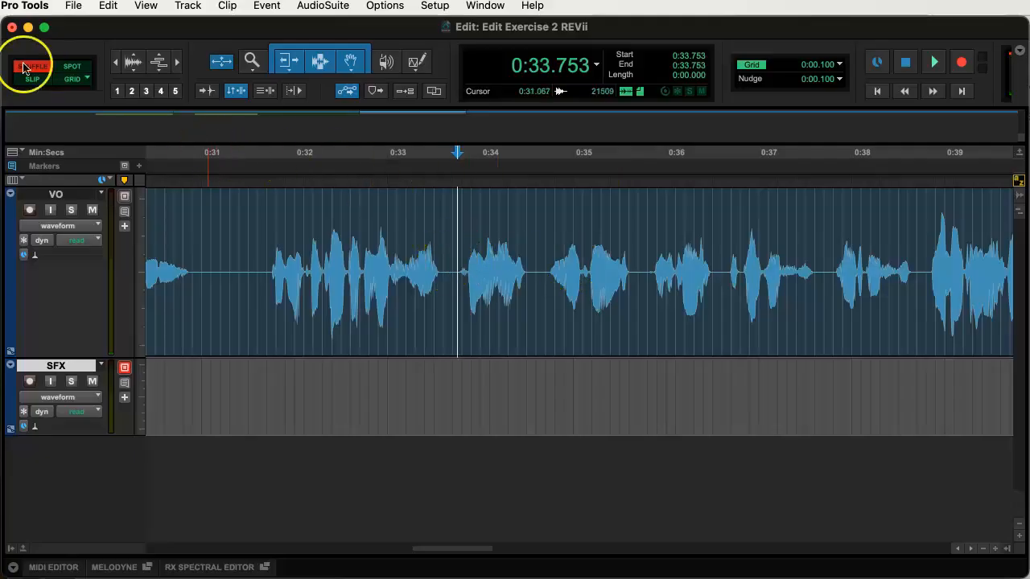
- Delete the VO phrase from 0:33.640 to 0:34.697 in Shuffle mode and audition the join from 0:33.077
{"action": "left_click_drag", "start_coordinate": [446, 250], "coordinate": [539, 281]}
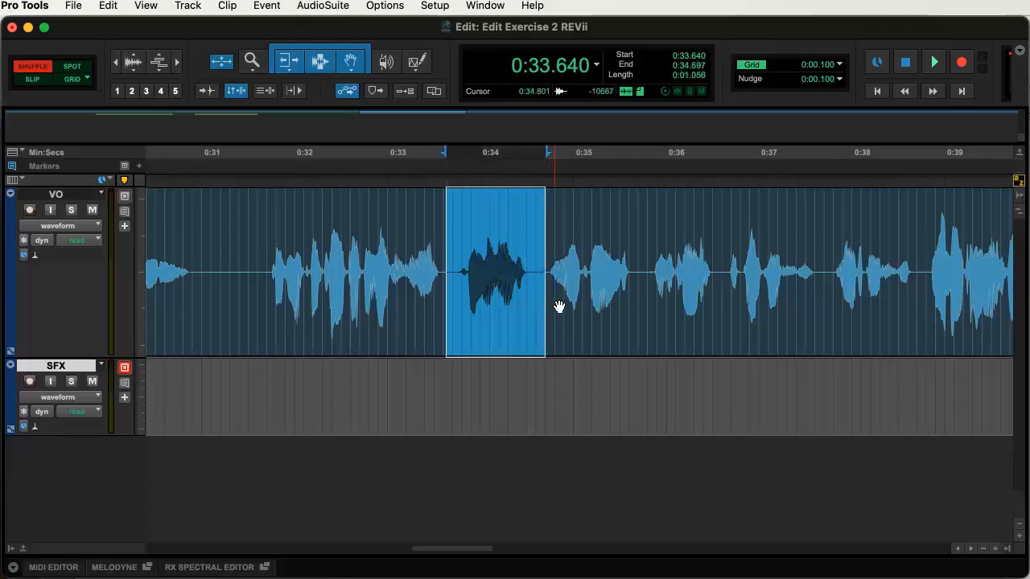
{"action": "key", "text": "Delete"}
{"action": "left_click", "coordinate": [394, 219]}
{"action": "key", "text": "space"}
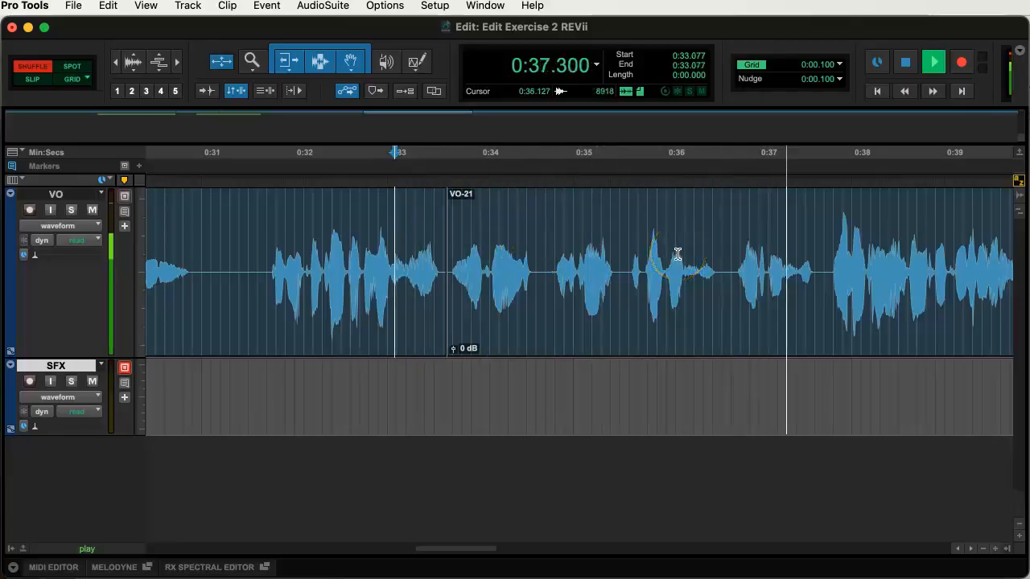
{"action": "key", "text": "space"}
- Delete the VO phrase from 0:35.486 to 0:36.742 in Shuffle mode and audition the join from 0:34.671
{"action": "left_click_drag", "start_coordinate": [618, 253], "coordinate": [727, 277]}
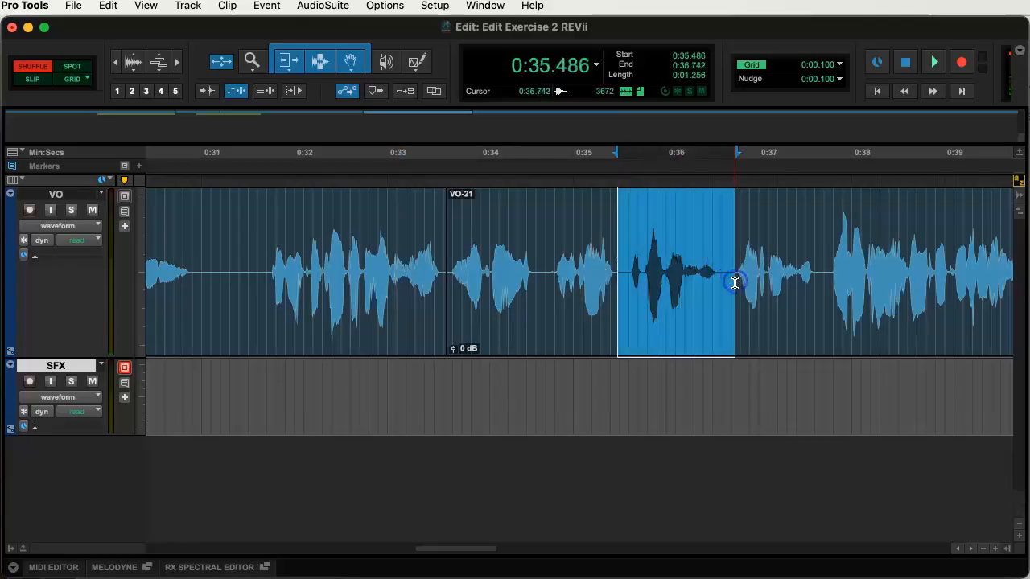
{"action": "key", "text": "Delete"}
{"action": "left_click", "coordinate": [543, 234]}
{"action": "key", "text": "space"}
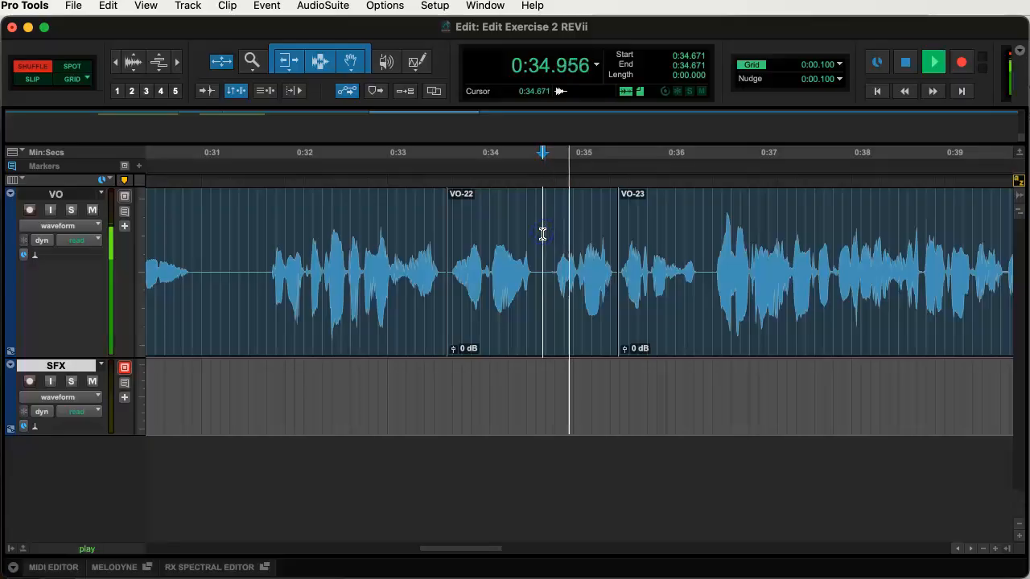
{"action": "key", "text": "space"}
- Audition the shortened narration across both new joins from 0:31.752
{"action": "left_click", "coordinate": [271, 240]}
{"action": "key", "text": "space"}
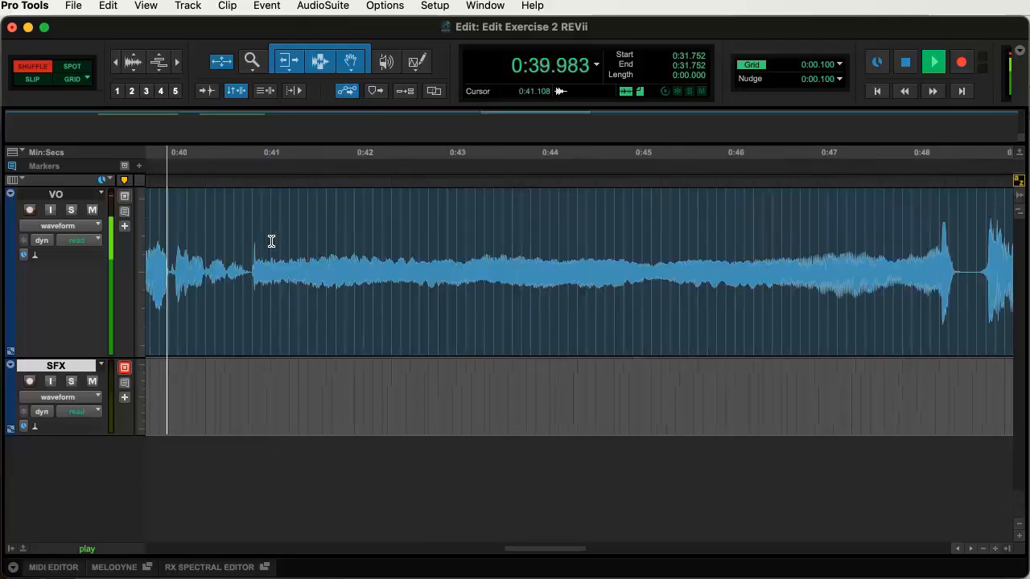
{"action": "key", "text": "space"}
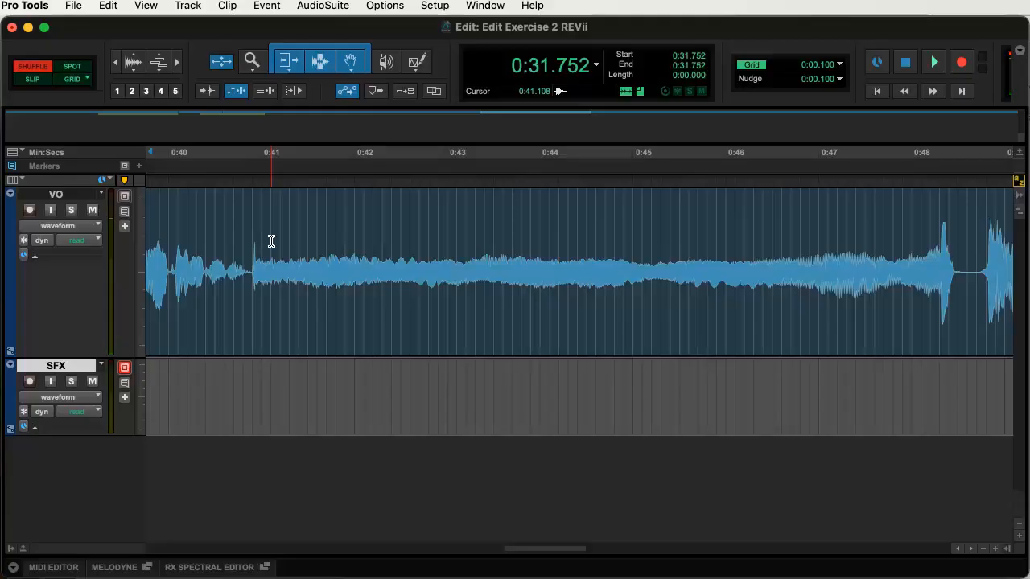
- Audition the material following the narration on the VO track from 0:40.883
{"action": "left_click", "coordinate": [251, 242]}
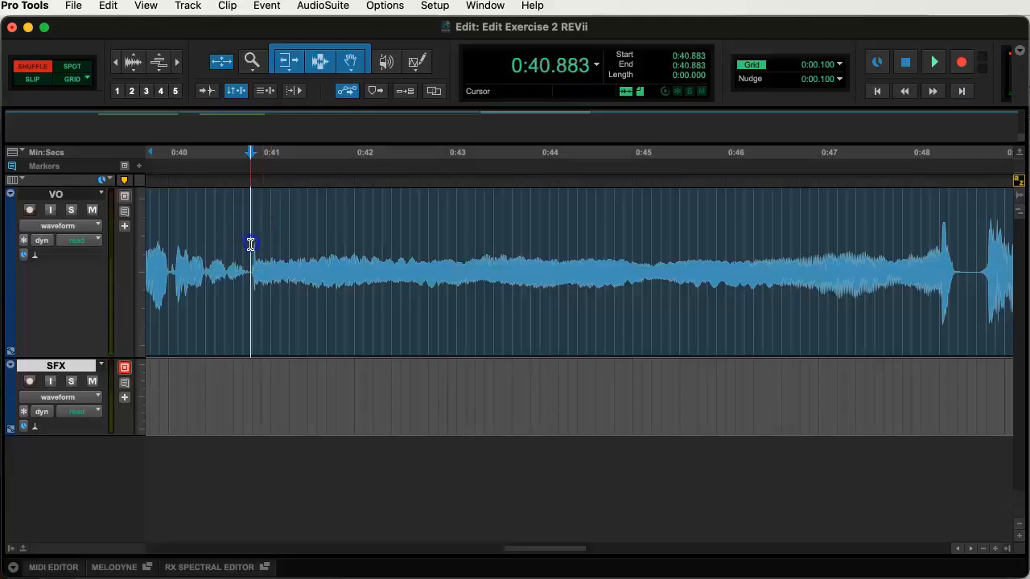
{"action": "key", "text": "space"}
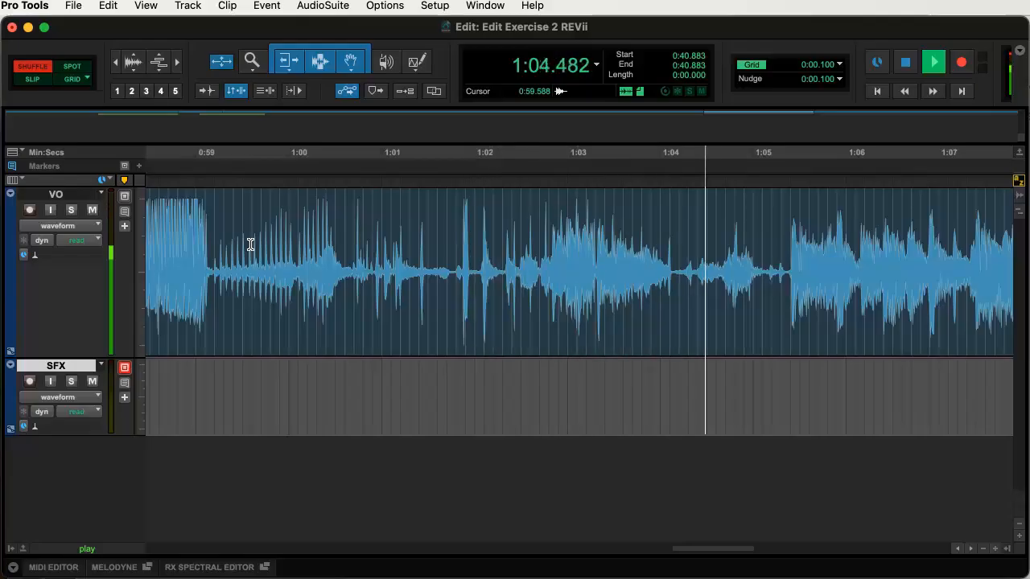
{"action": "key", "text": "space"}
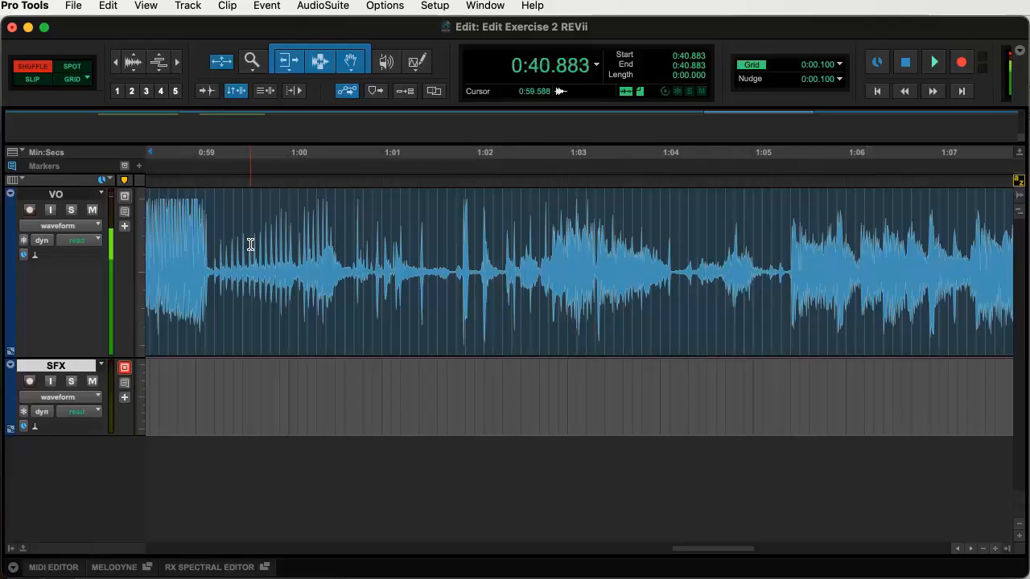
- Audition the VO track material leading into the loud burst from 0:54.260, 0:54.086 and 0:53.047
{"action": "left_click_drag", "start_coordinate": [694, 550], "coordinate": [642, 552]}
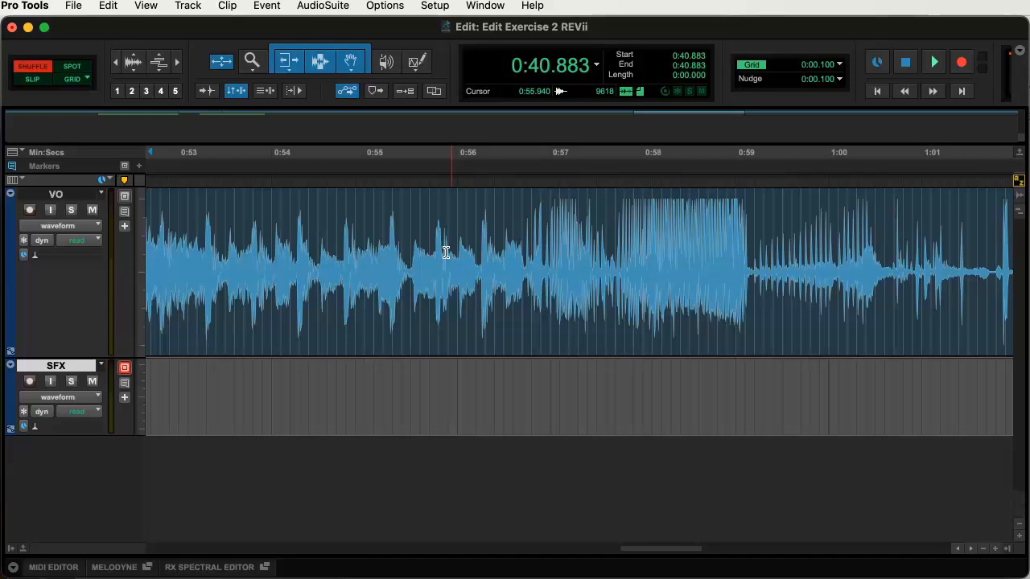
{"action": "left_click", "coordinate": [295, 246]}
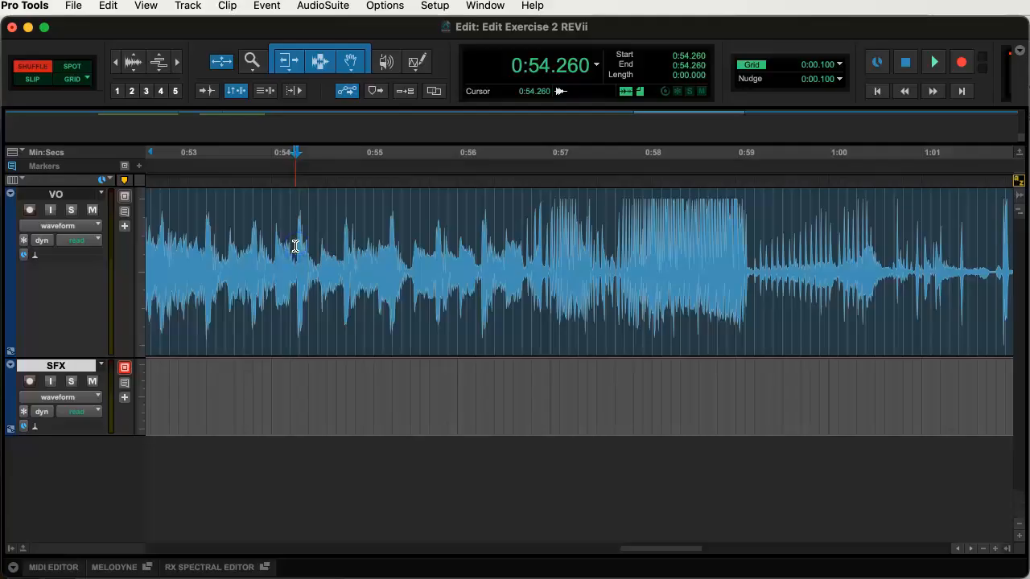
{"action": "key", "text": "space"}
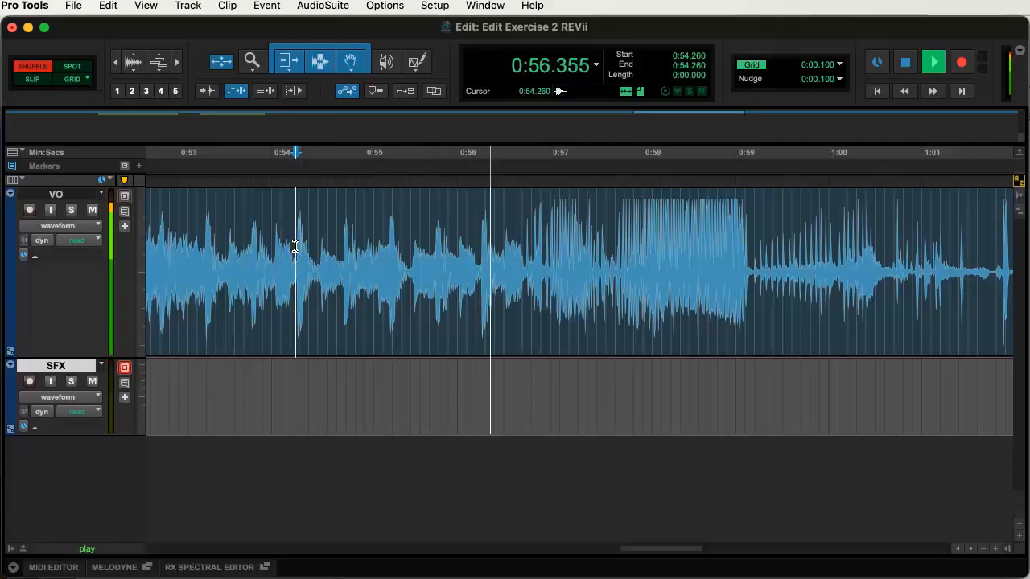
{"action": "key", "text": "space"}
{"action": "left_click", "coordinate": [281, 246]}
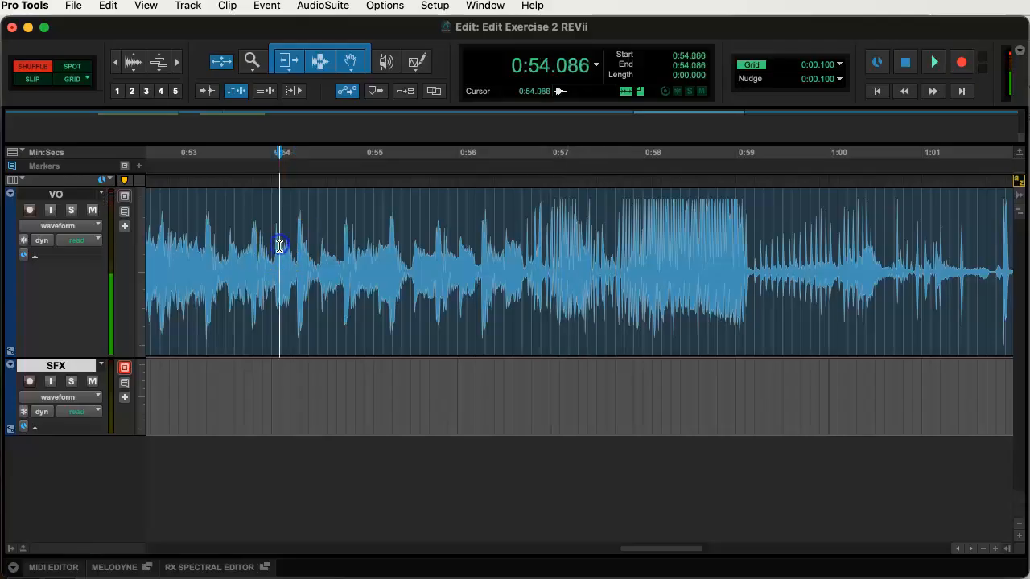
{"action": "key", "text": "space"}
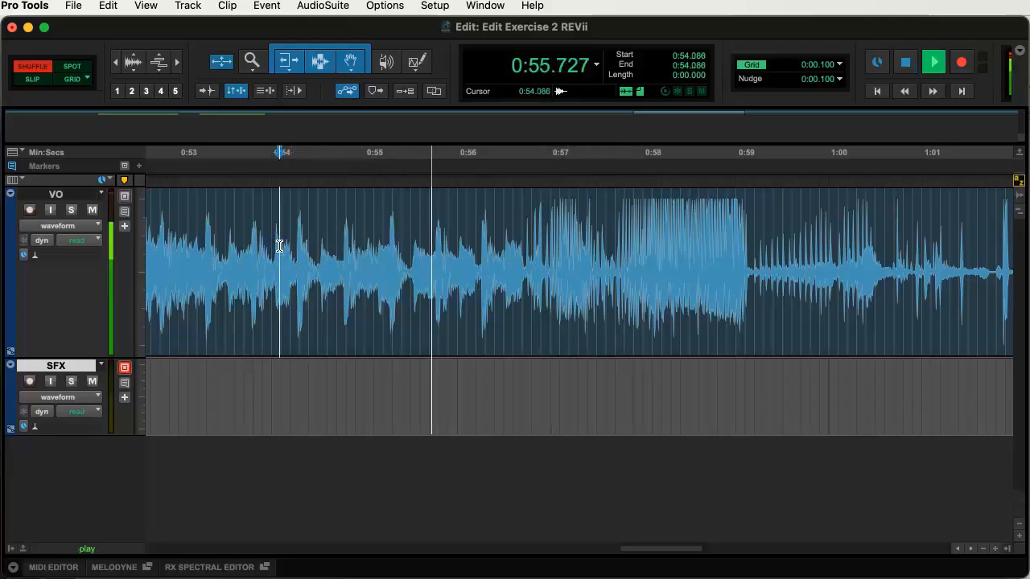
{"action": "key", "text": "space"}
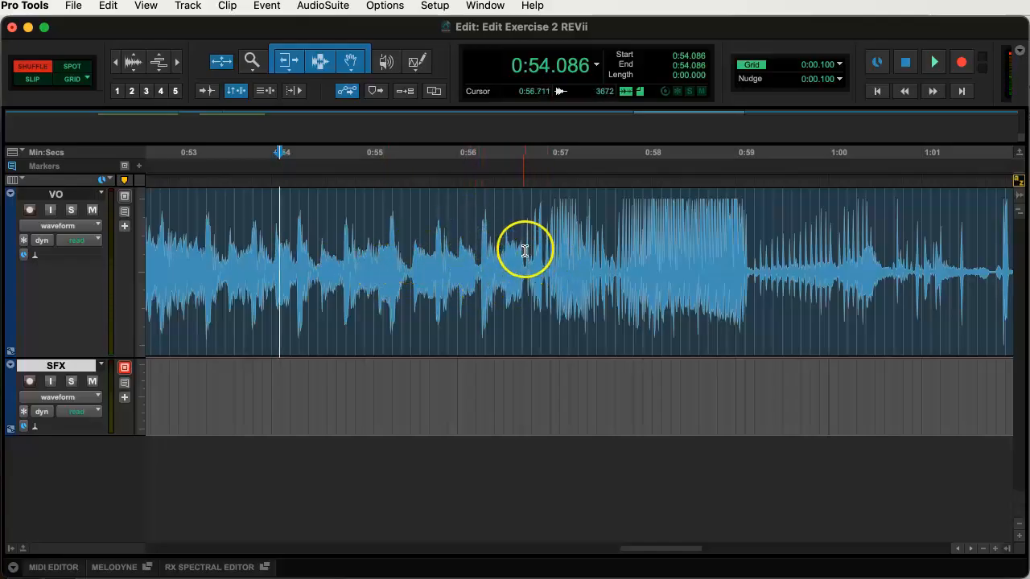
{"action": "left_click", "coordinate": [184, 239]}
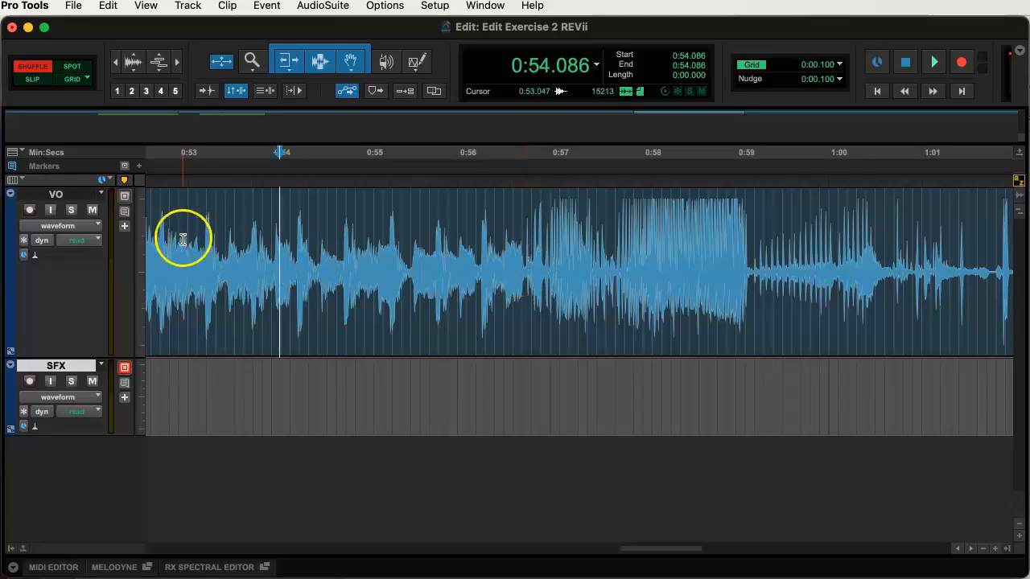
{"action": "key", "text": "space"}
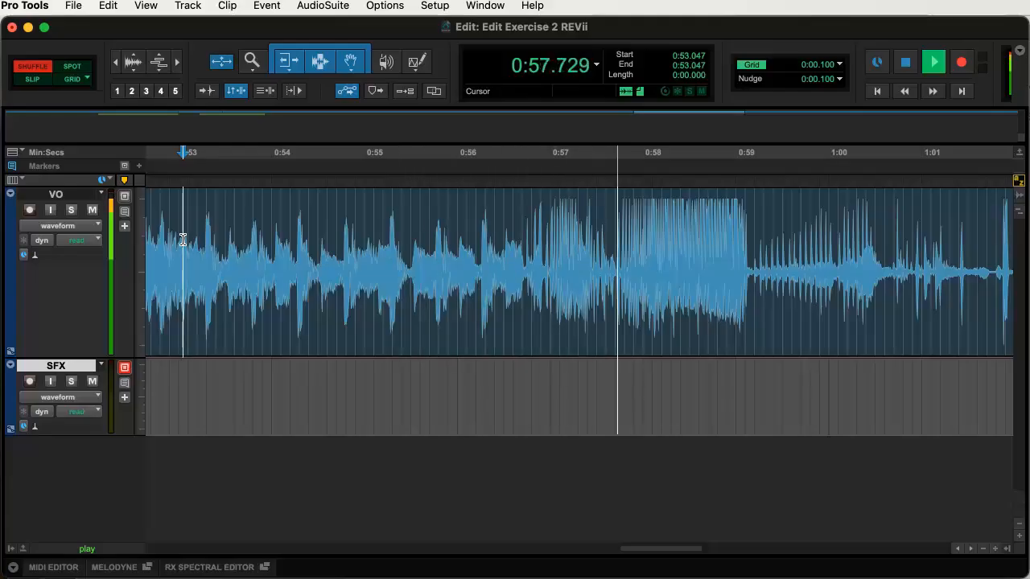
{"action": "key", "text": "space"}
- Audition the end of the wanted passage from 0:55.925 and split the VO clip at 0:56.735
{"action": "left_click", "coordinate": [521, 251]}
{"action": "left_click", "coordinate": [505, 251]}
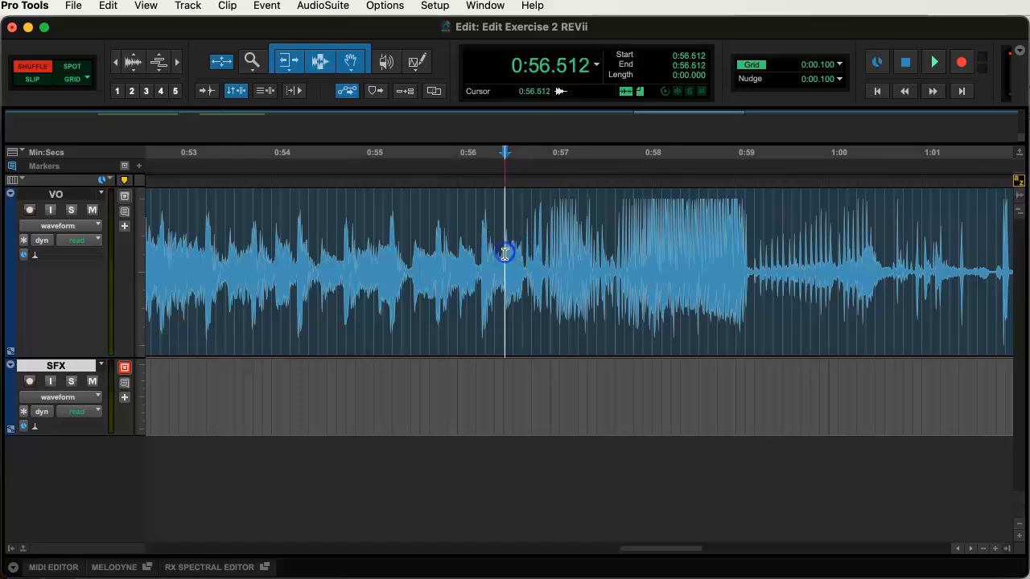
{"action": "scroll", "coordinate": [505, 255], "scroll_direction": "up", "scroll_amount": 2}
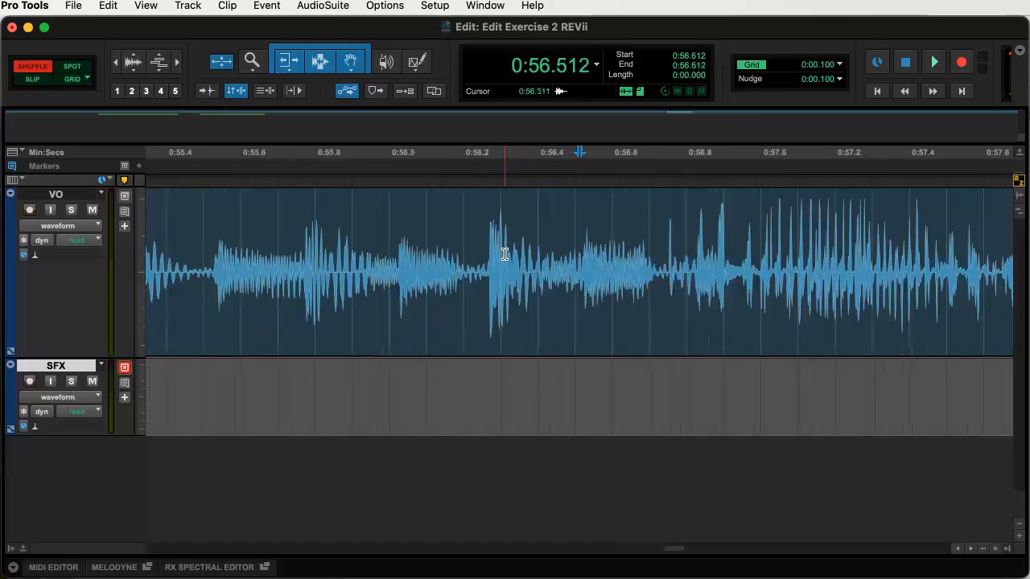
{"action": "left_click", "coordinate": [365, 247]}
{"action": "key", "text": "space"}
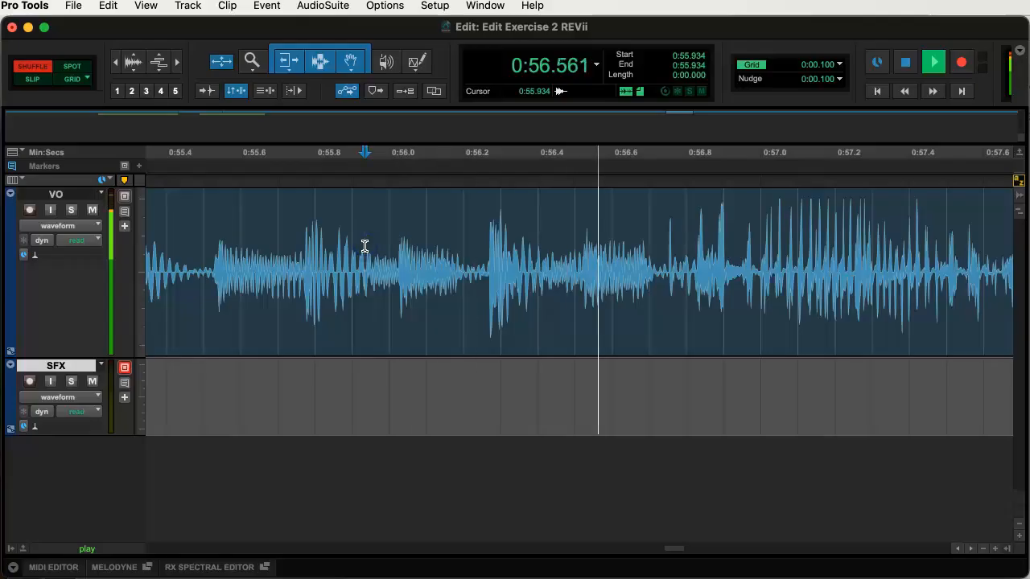
{"action": "left_click", "coordinate": [517, 252]}
{"action": "left_click", "coordinate": [362, 251]}
{"action": "key", "text": "space"}
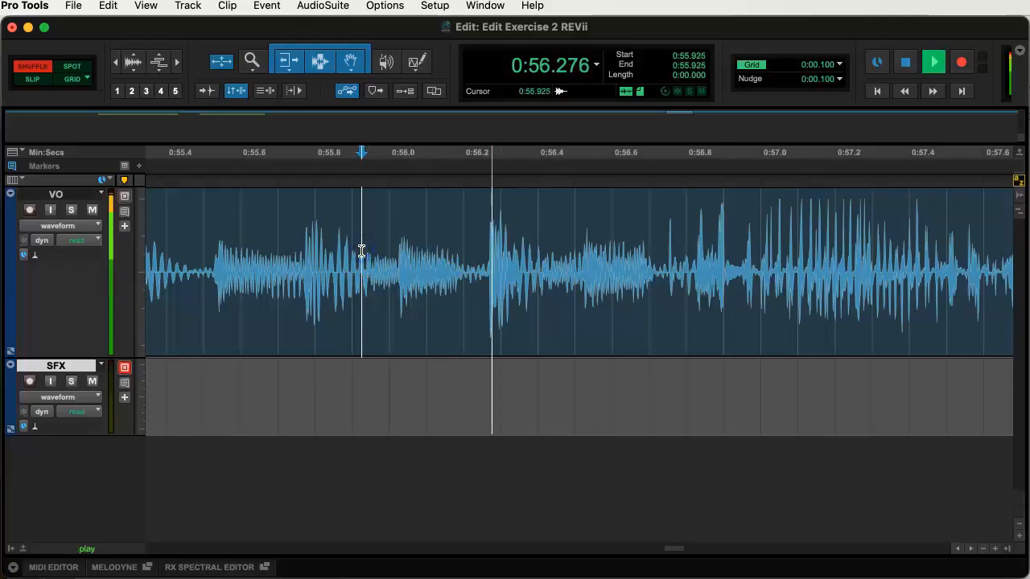
{"action": "left_click", "coordinate": [563, 269]}
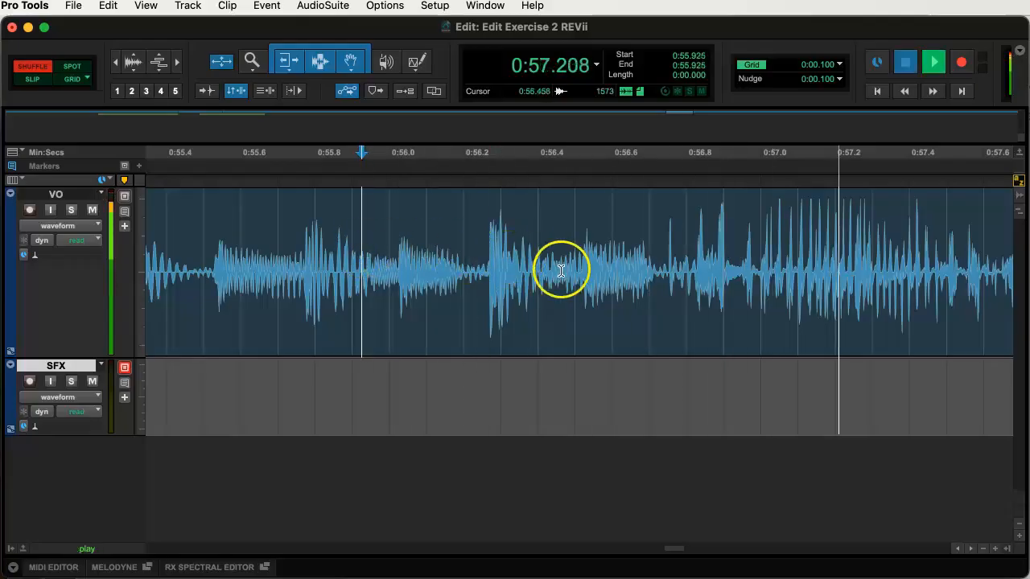
{"action": "left_click", "coordinate": [663, 263]}
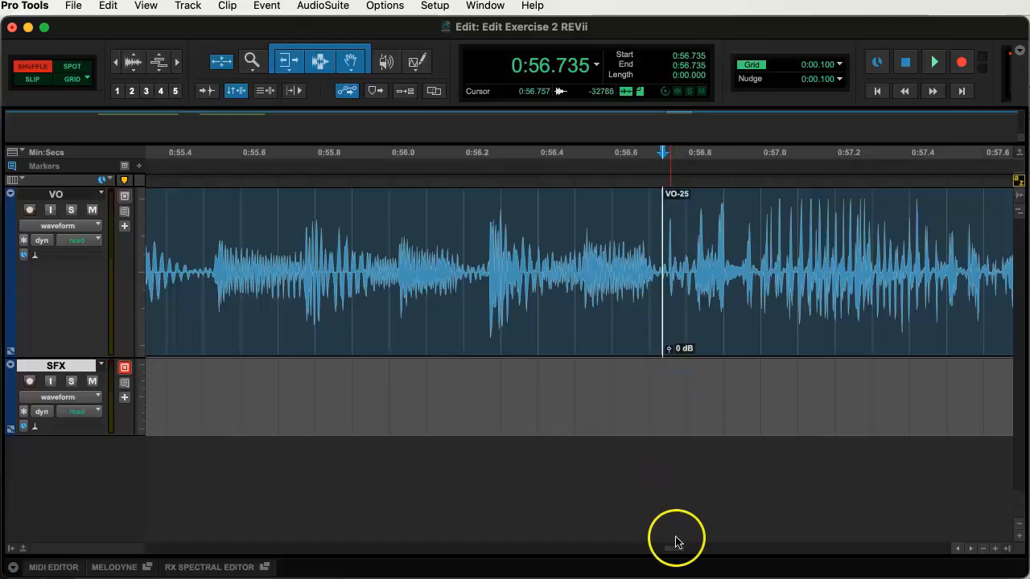
- Audition the VO track from 1:01.082 and place the edit cursor where the wanted material resumes, at about 1:05.407
{"action": "left_click_drag", "start_coordinate": [681, 551], "coordinate": [724, 556]}
{"action": "left_click", "coordinate": [395, 260]}
{"action": "key", "text": "space"}
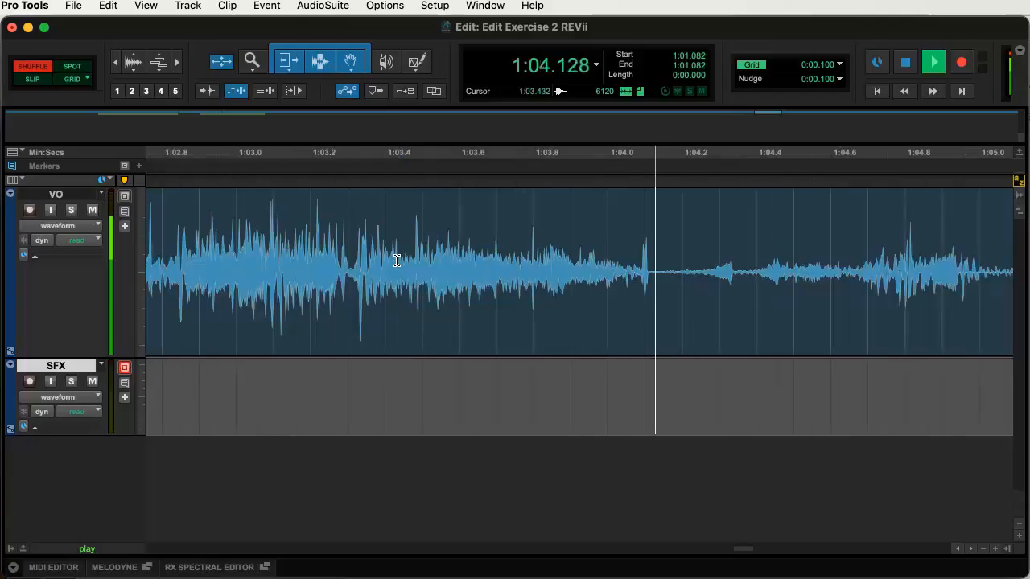
{"action": "left_click", "coordinate": [209, 230]}
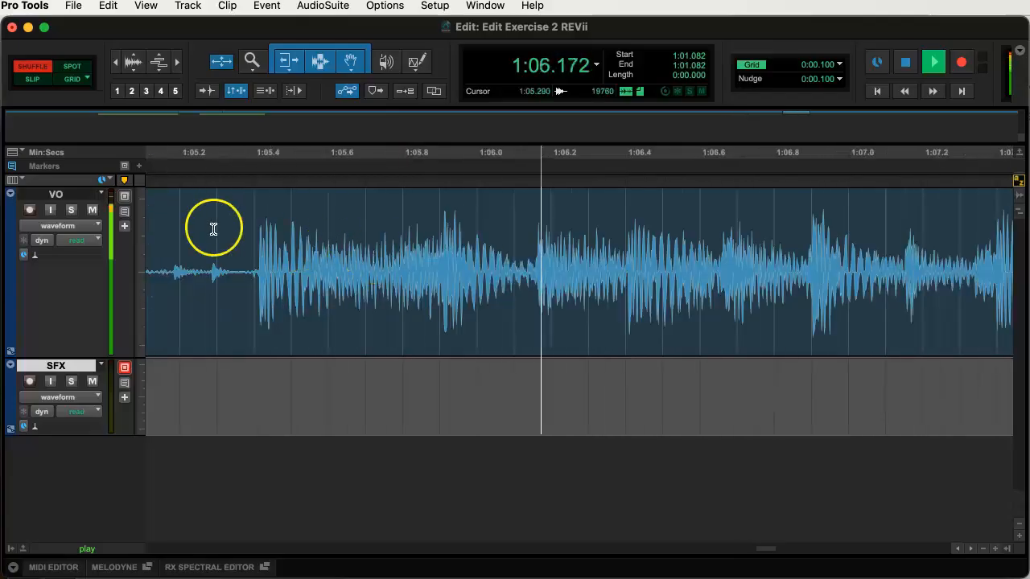
{"action": "key", "text": "space"}
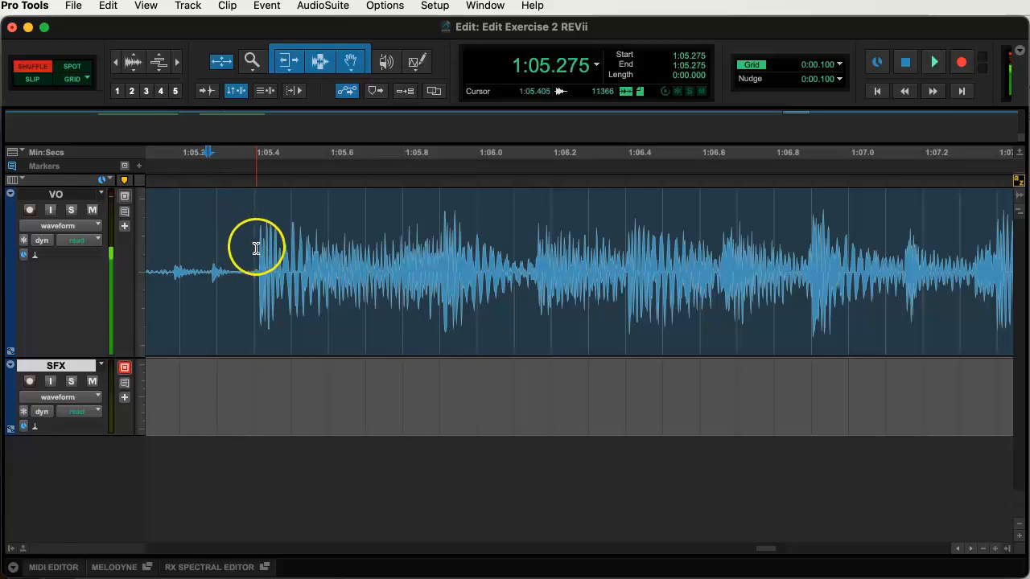
{"action": "left_click", "coordinate": [257, 249]}
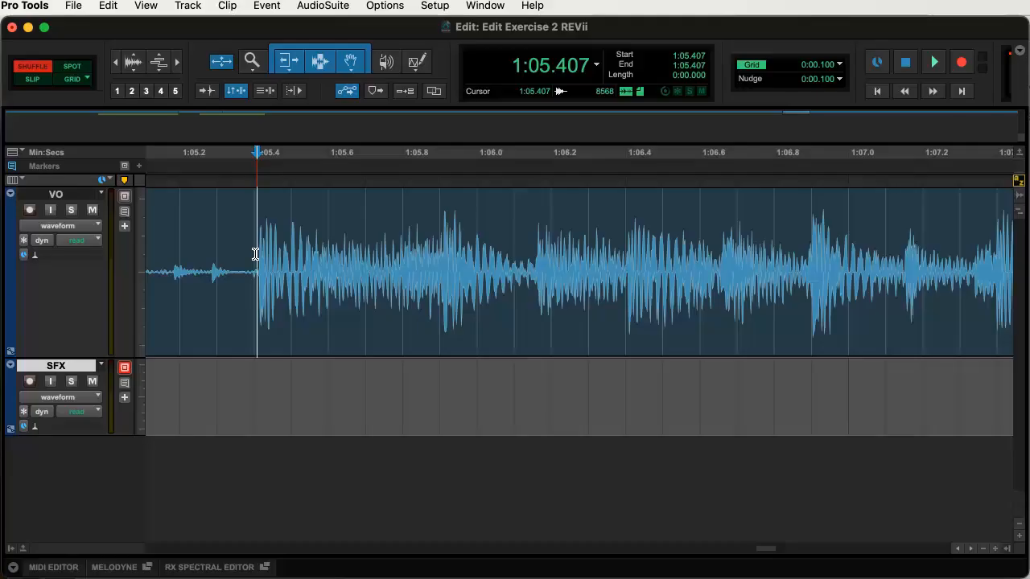
{"action": "left_click", "coordinate": [258, 256]}
- Enable Tab to Transients, jump to the transient at 1:05.414 and split the VO clip there
{"action": "left_click", "coordinate": [210, 255]}
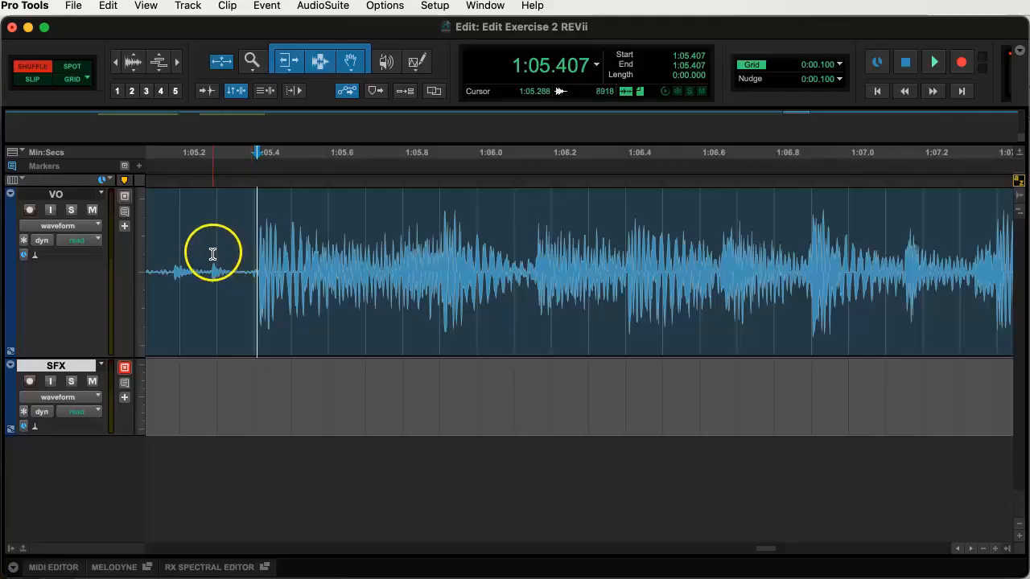
{"action": "left_click", "coordinate": [203, 95]}
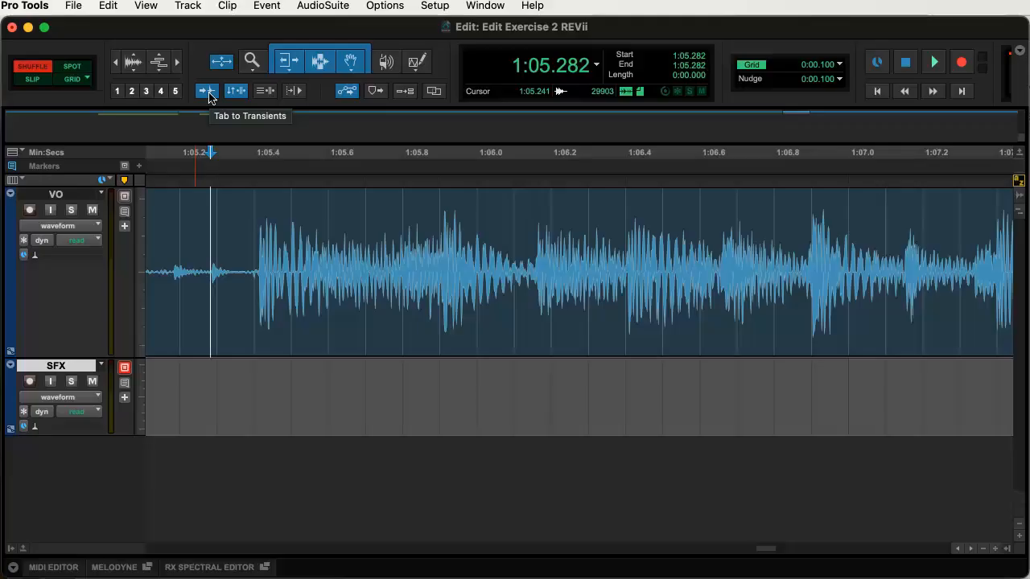
{"action": "key", "text": "Tab"}
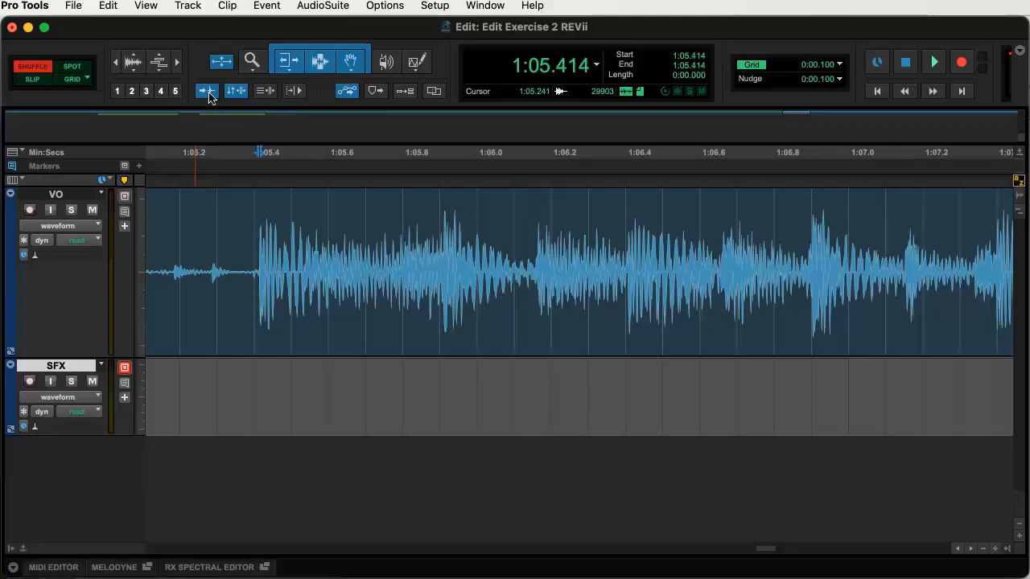
{"action": "left_click", "coordinate": [257, 277]}
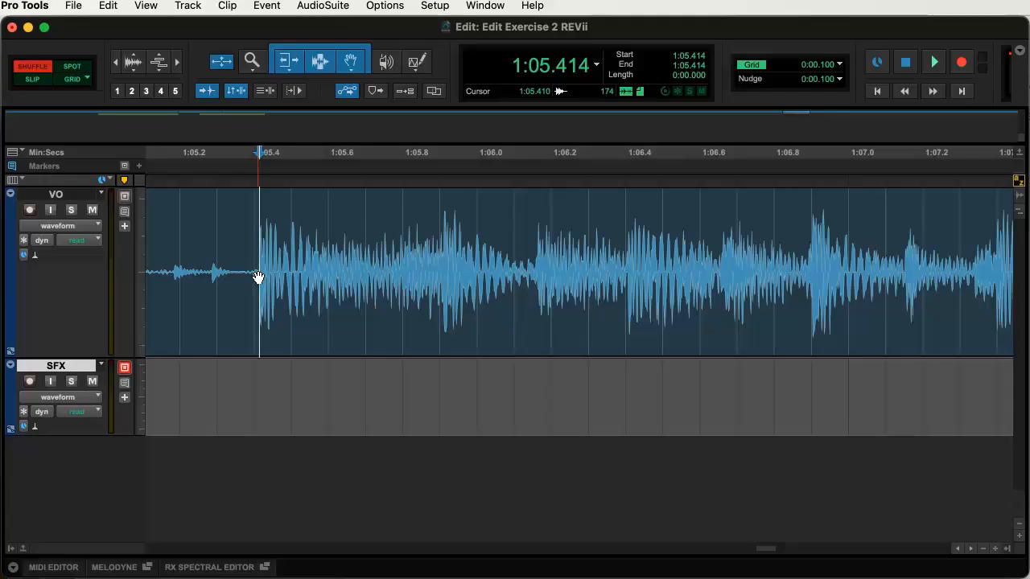
{"action": "left_click", "coordinate": [258, 277]}
{"action": "left_click", "coordinate": [177, 255]}
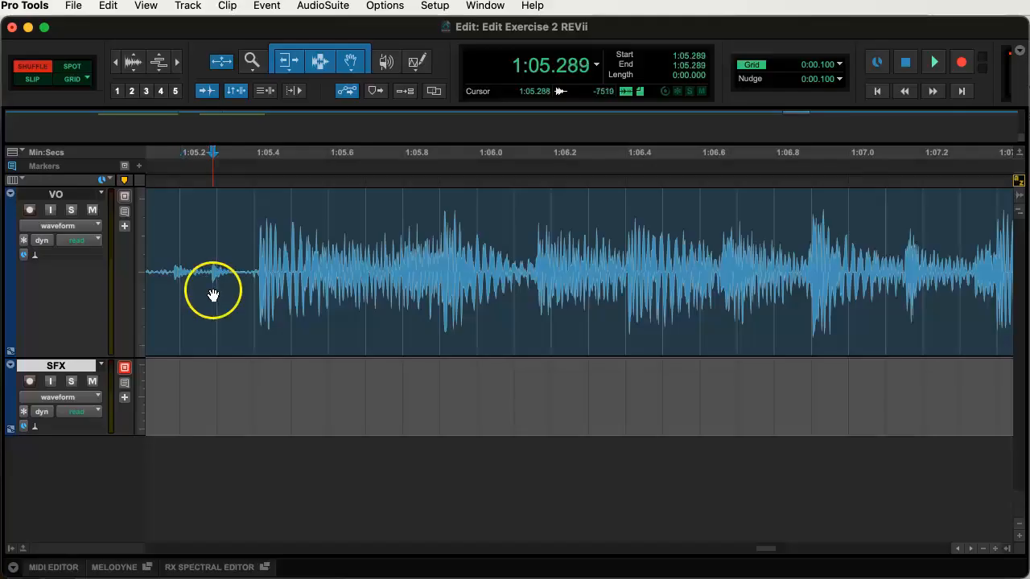
{"action": "key", "text": "Tab"}
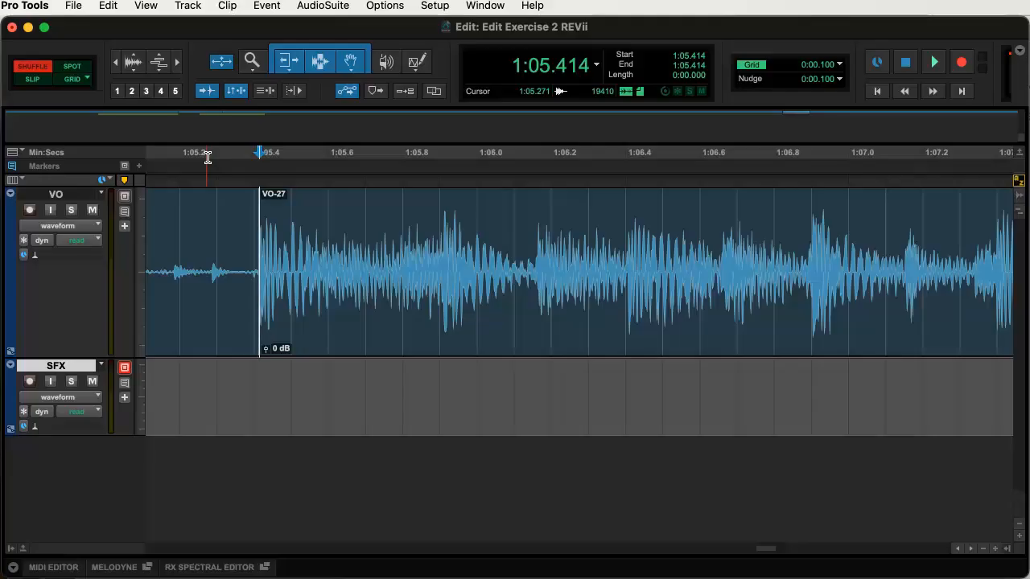
- Delete the VO clip between 0:56.735 and 1:05.414 in Shuffle mode
{"action": "key", "text": "r"}
{"action": "key", "text": "r"}
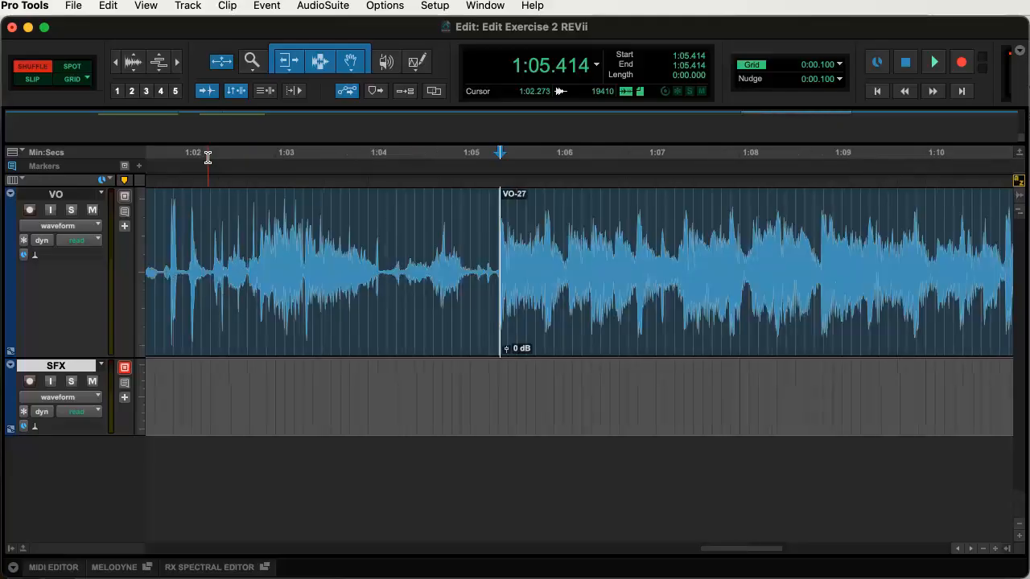
{"action": "left_click", "coordinate": [333, 338]}
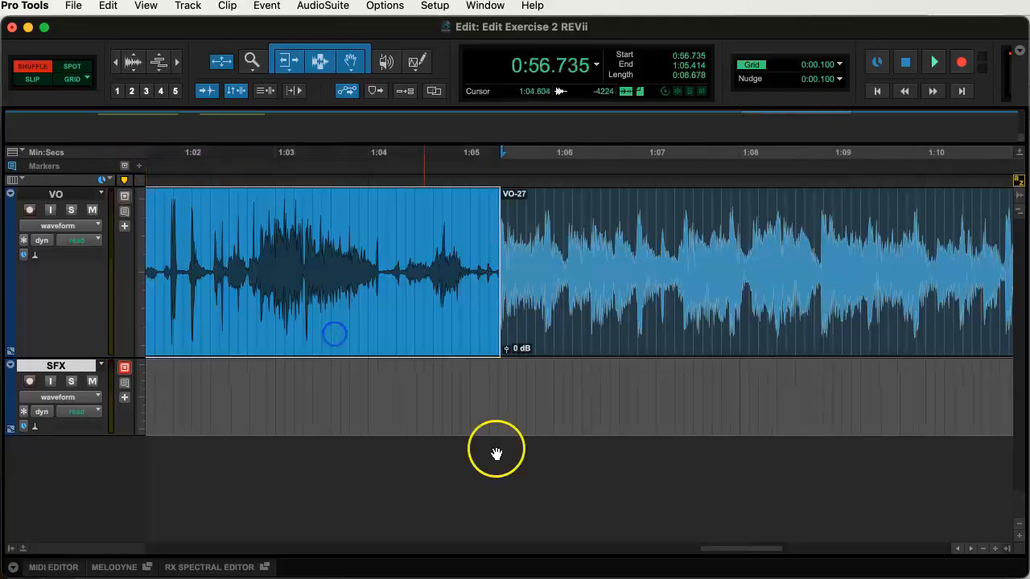
{"action": "left_click_drag", "start_coordinate": [737, 552], "coordinate": [688, 554]}
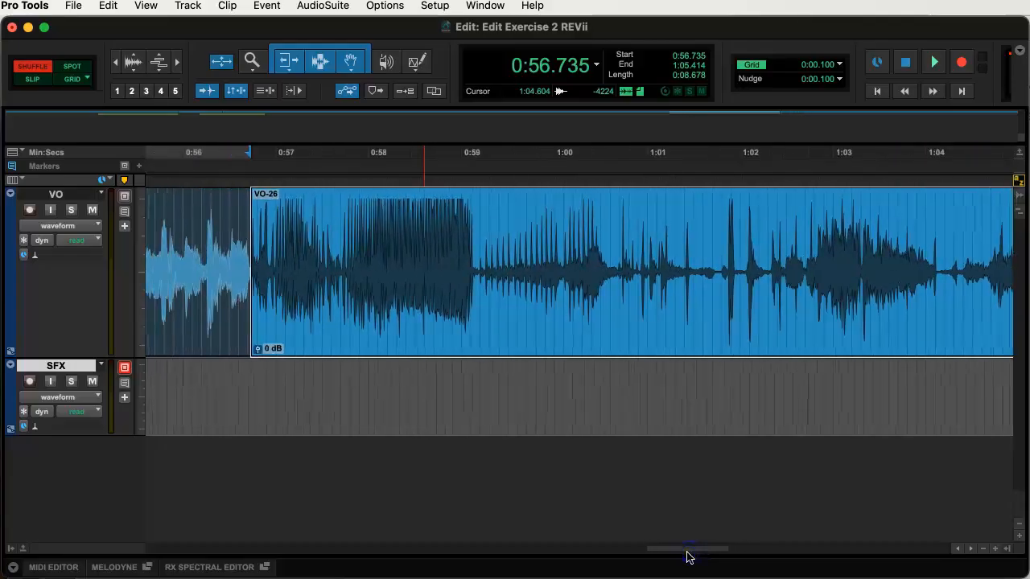
{"action": "key", "text": "Delete"}
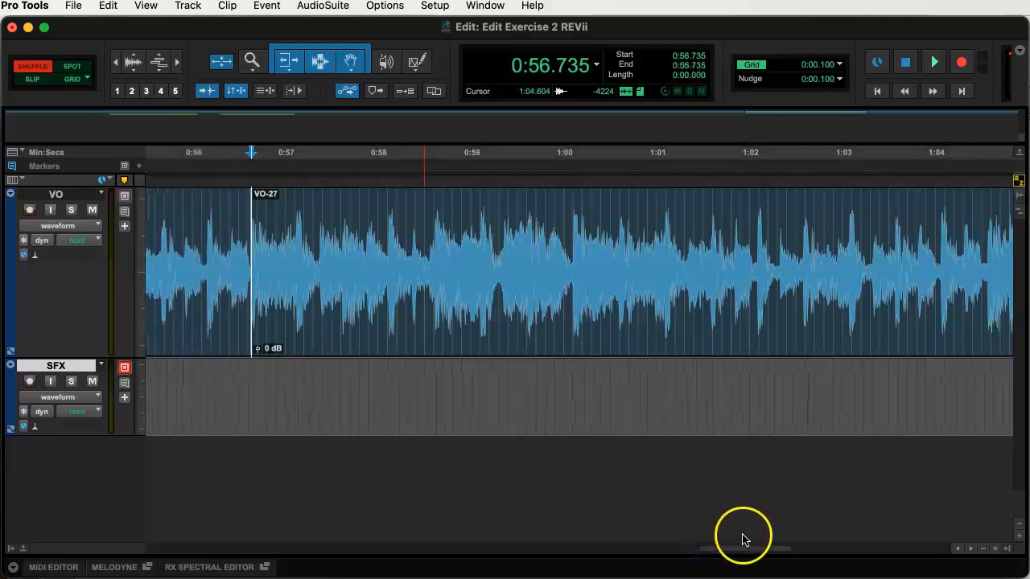
- Audition the new join at 0:56.735 on the VO track from 0:54.745 and 0:53.948
{"action": "left_click_drag", "start_coordinate": [743, 552], "coordinate": [723, 552]}
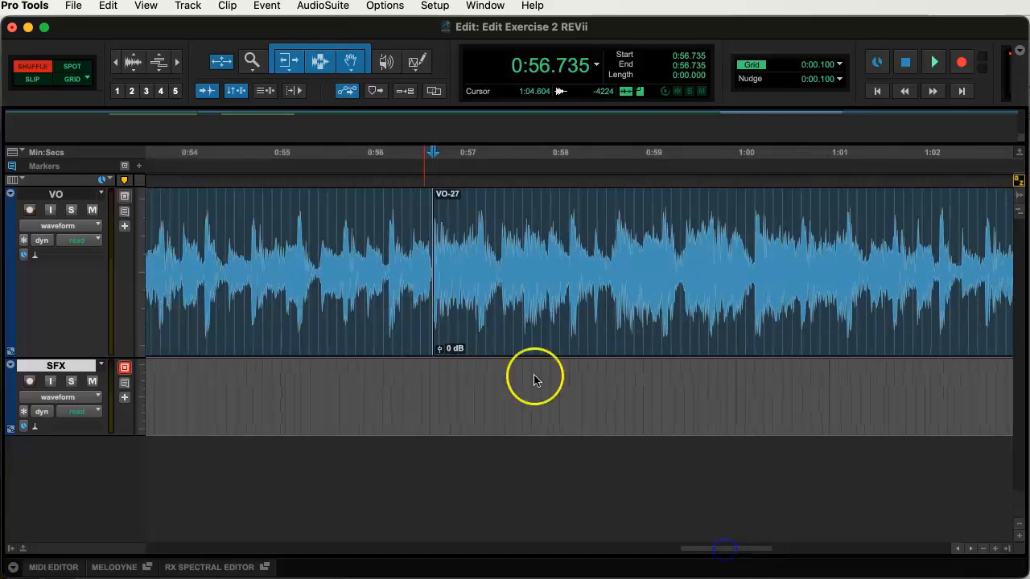
{"action": "left_click", "coordinate": [319, 228]}
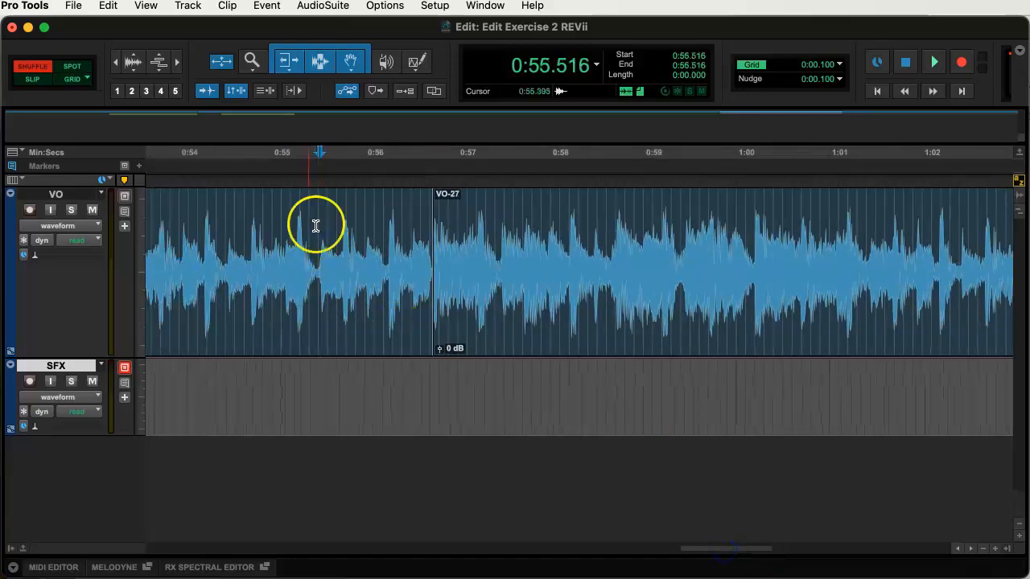
{"action": "left_click_drag", "start_coordinate": [459, 254], "coordinate": [408, 255]}
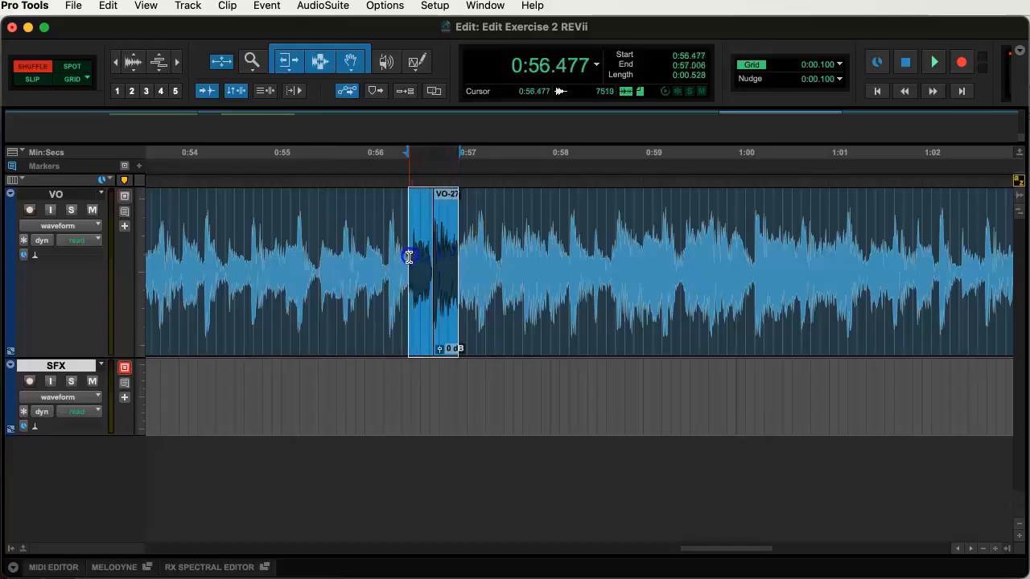
{"action": "left_click", "coordinate": [248, 233]}
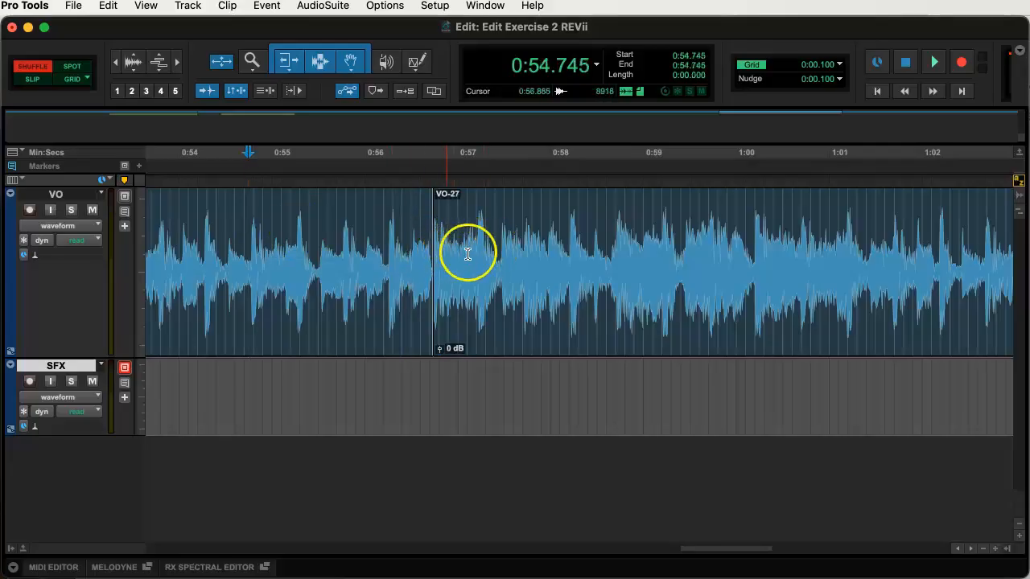
{"action": "key", "text": "space"}
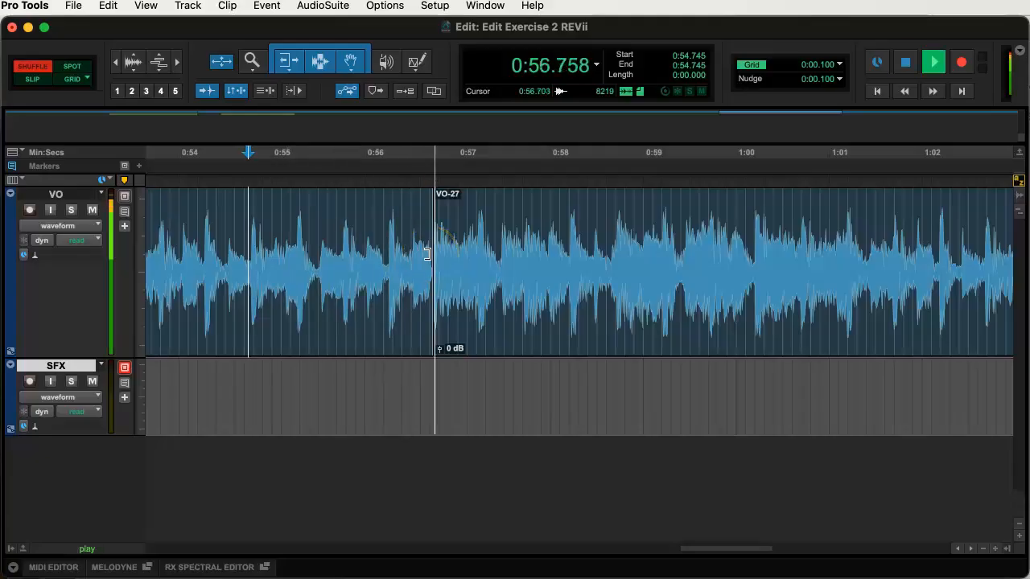
{"action": "key", "text": "space"}
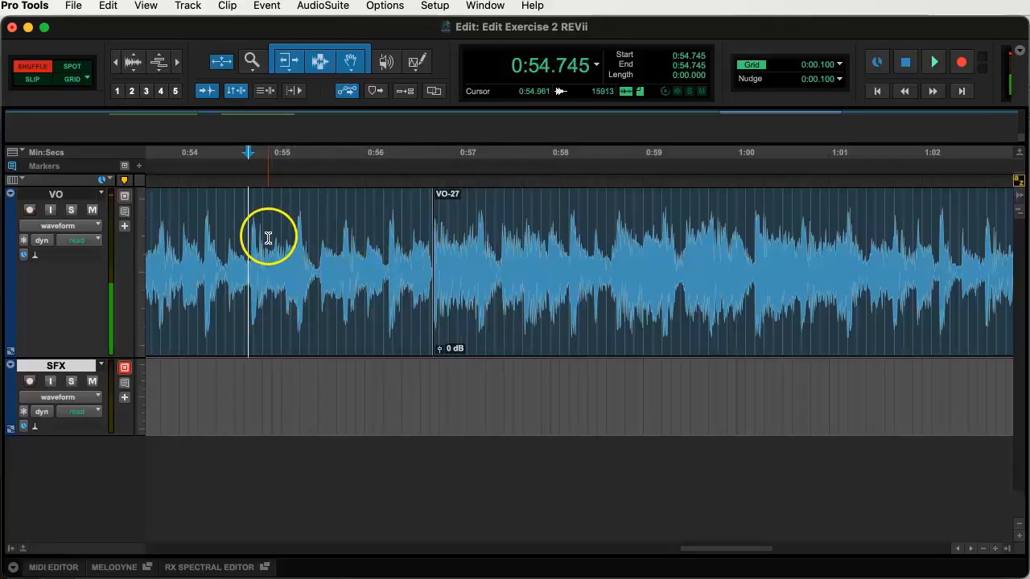
{"action": "left_click", "coordinate": [174, 233]}
{"action": "key", "text": "space"}
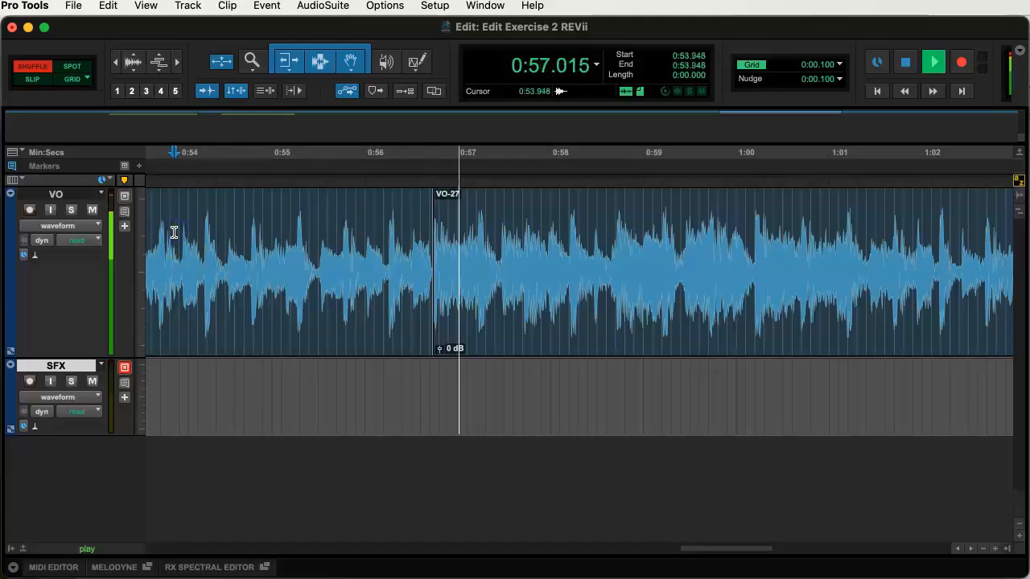
- Extend the end of the VO clip before the 0:56.735 join by about 0.02 seconds in Shuffle mode
{"action": "key", "text": "space"}
{"action": "left_click", "coordinate": [431, 222]}
{"action": "left_click", "coordinate": [416, 224]}
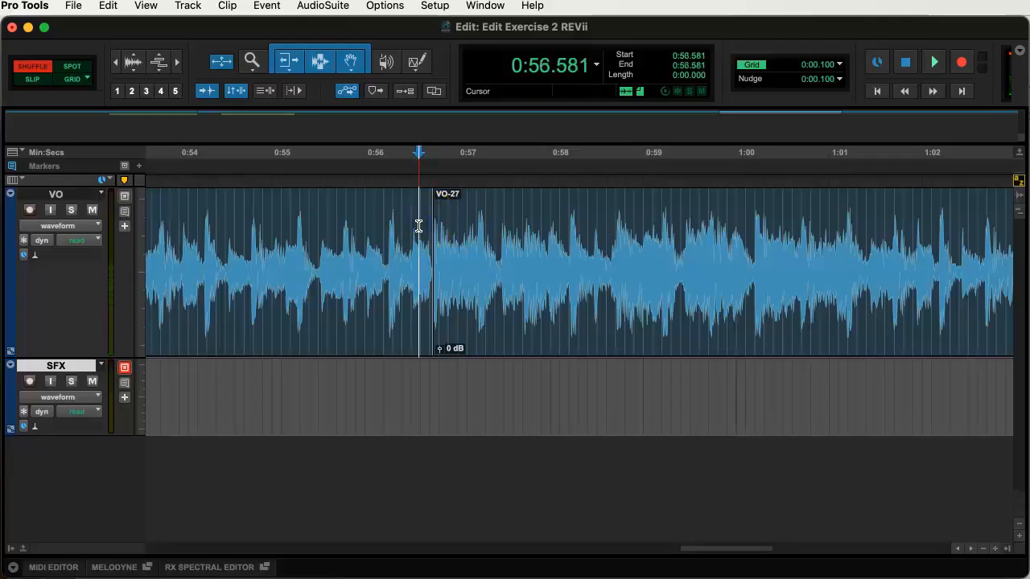
{"action": "key", "text": "super+bracketright"}
{"action": "key", "text": "super+bracketright"}
{"action": "key", "text": "super+bracketright"}
{"action": "left_click", "coordinate": [650, 306]}
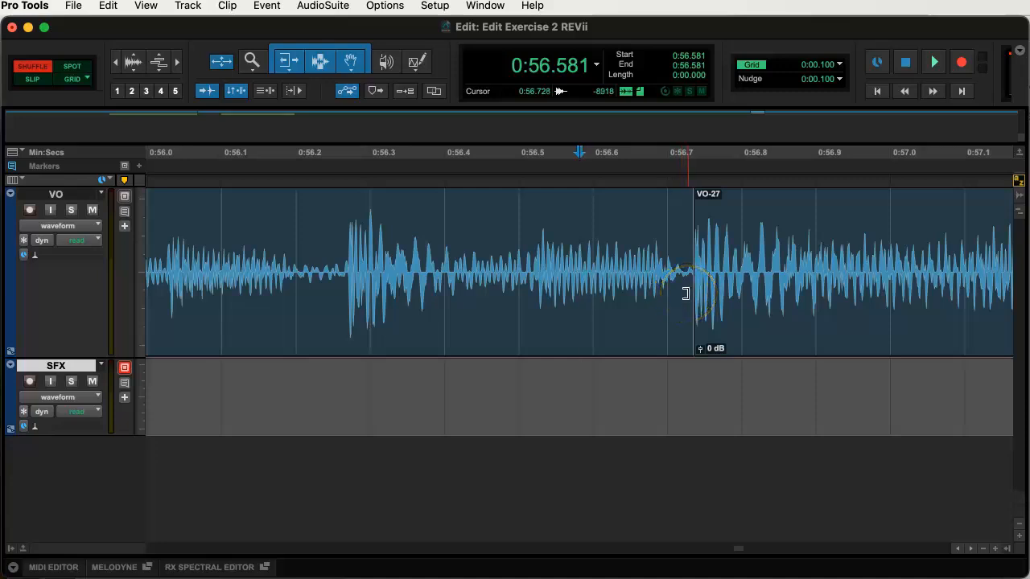
{"action": "double_click", "coordinate": [686, 301]}
{"action": "mouse_move", "coordinate": [685, 301]}
{"action": "left_mouse_down"}
{"action": "mouse_move", "coordinate": [714, 303]}
{"action": "mouse_move", "coordinate": [705, 306]}
{"action": "left_mouse_up"}
{"action": "left_click", "coordinate": [585, 239]}
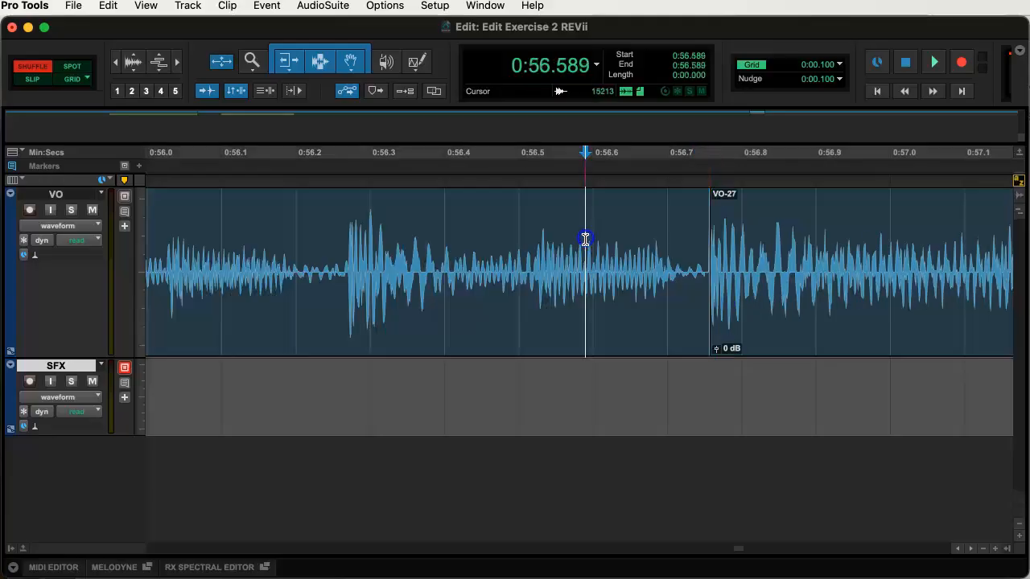
- Audition the adjusted VO join before clip VO-27 by playing from 0:54.632 and from 0:54.970
{"action": "key", "text": "r"}
{"action": "key", "text": "r"}
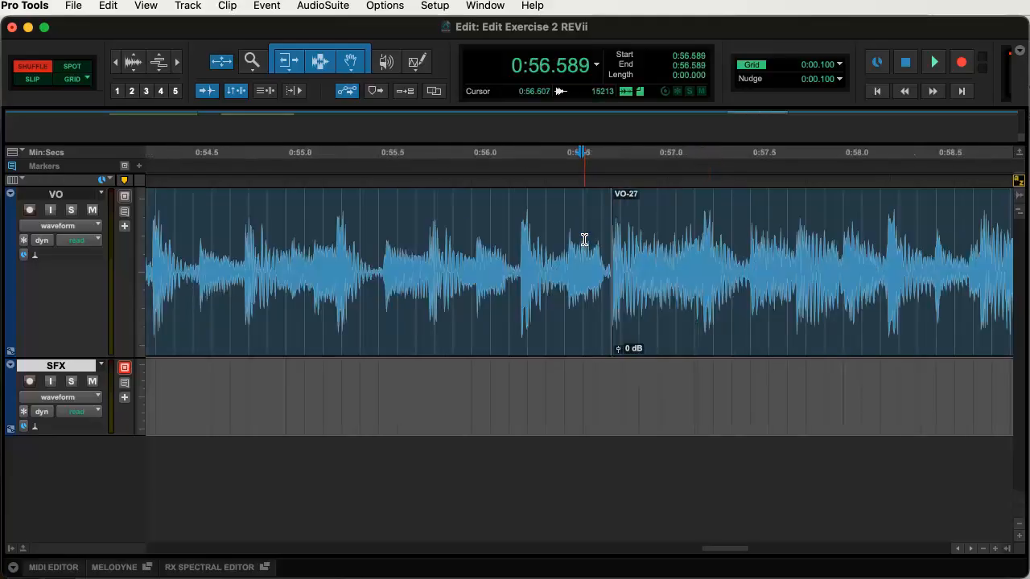
{"action": "left_click", "coordinate": [217, 247]}
{"action": "key", "text": "space"}
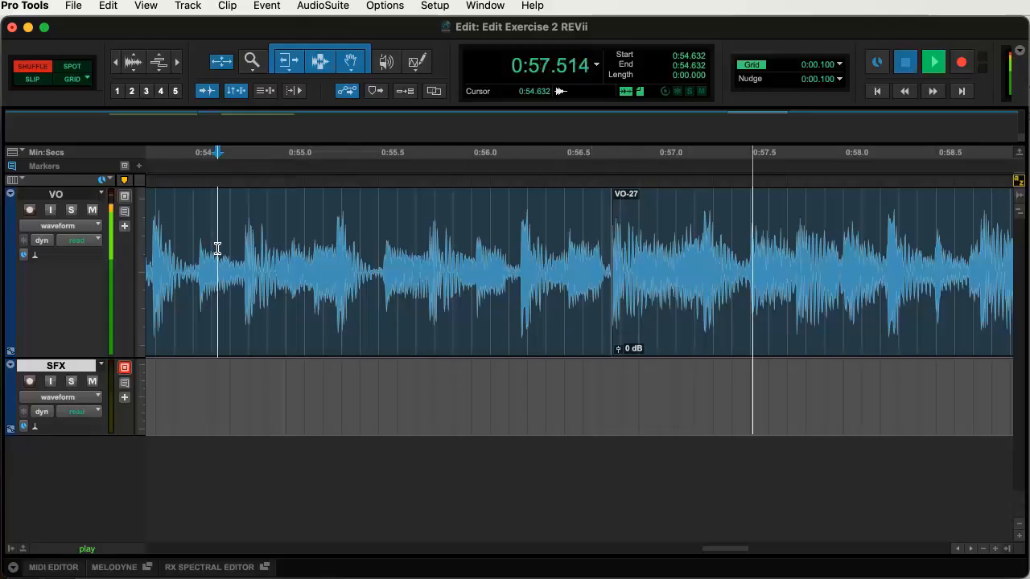
{"action": "key", "text": "space"}
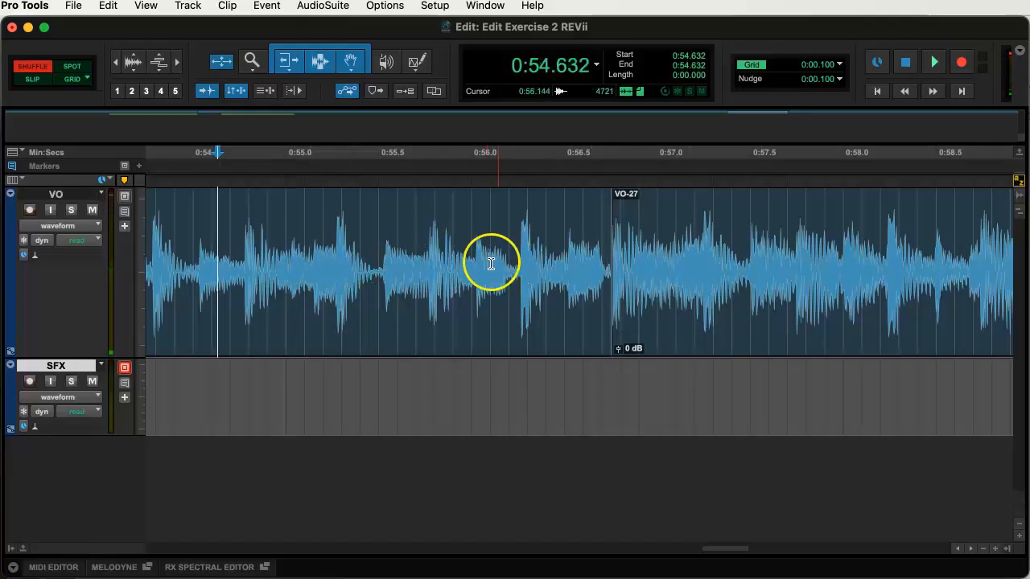
{"action": "key", "text": "space"}
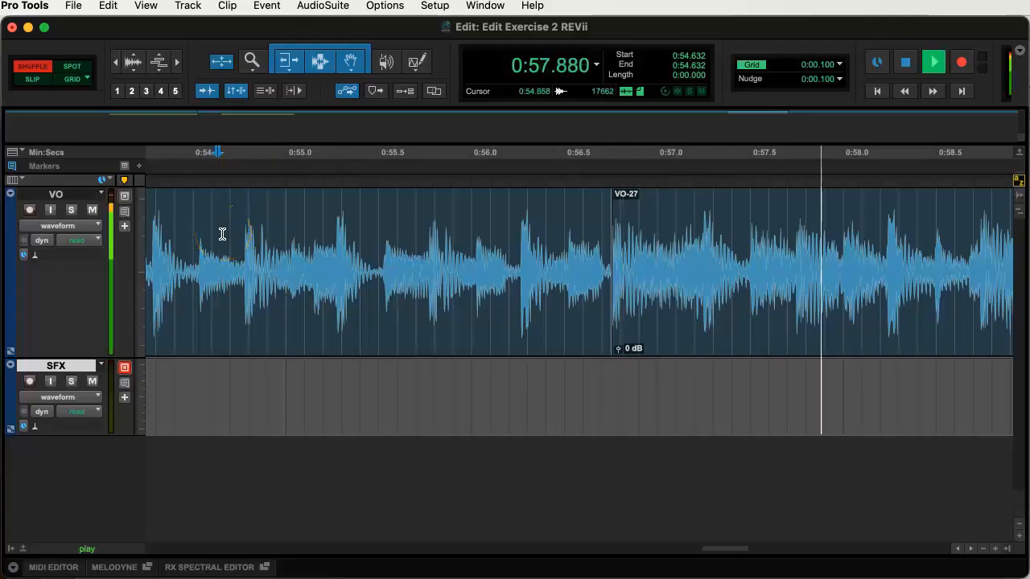
{"action": "key", "text": "space"}
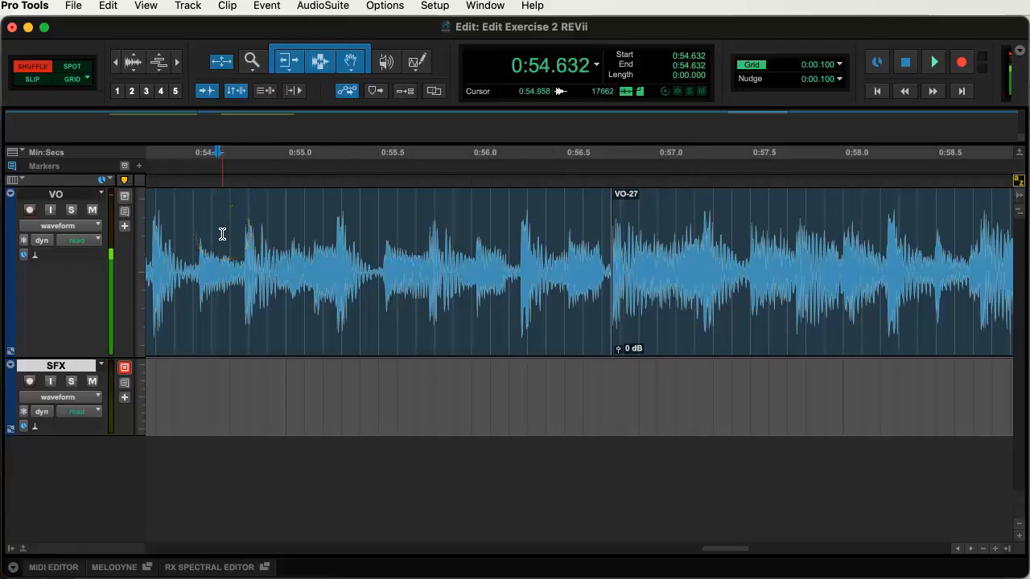
{"action": "left_click", "coordinate": [280, 231]}
{"action": "key", "text": "space"}
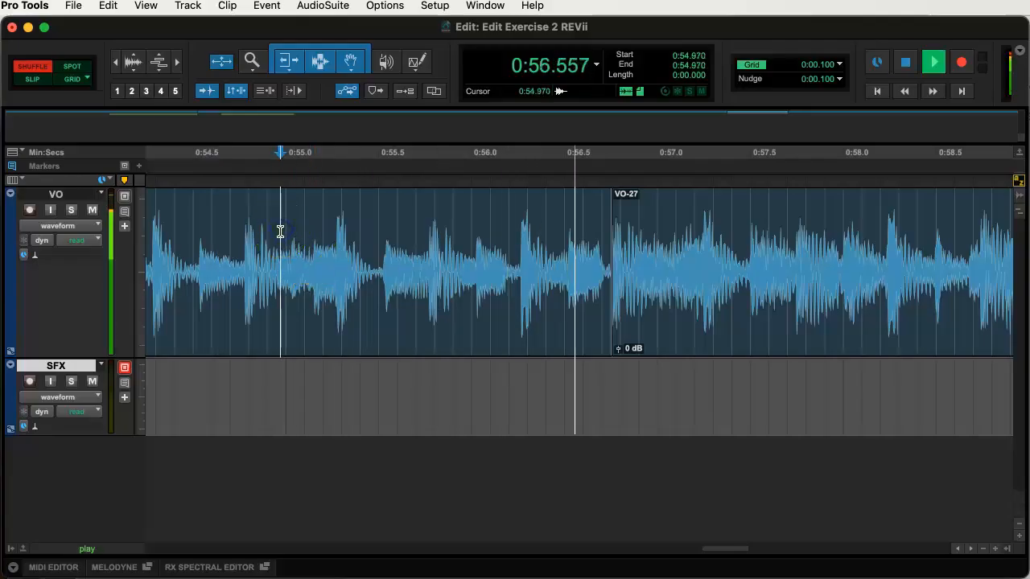
{"action": "key", "text": "space"}
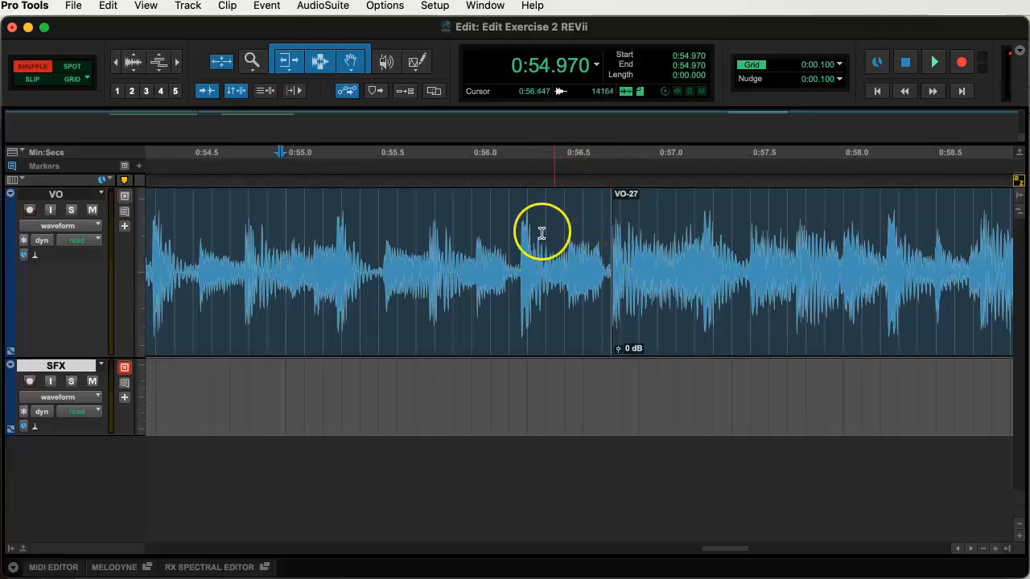
- Play the VO track from 0:56.521 through the join to the closing music
{"action": "left_click", "coordinate": [568, 232]}
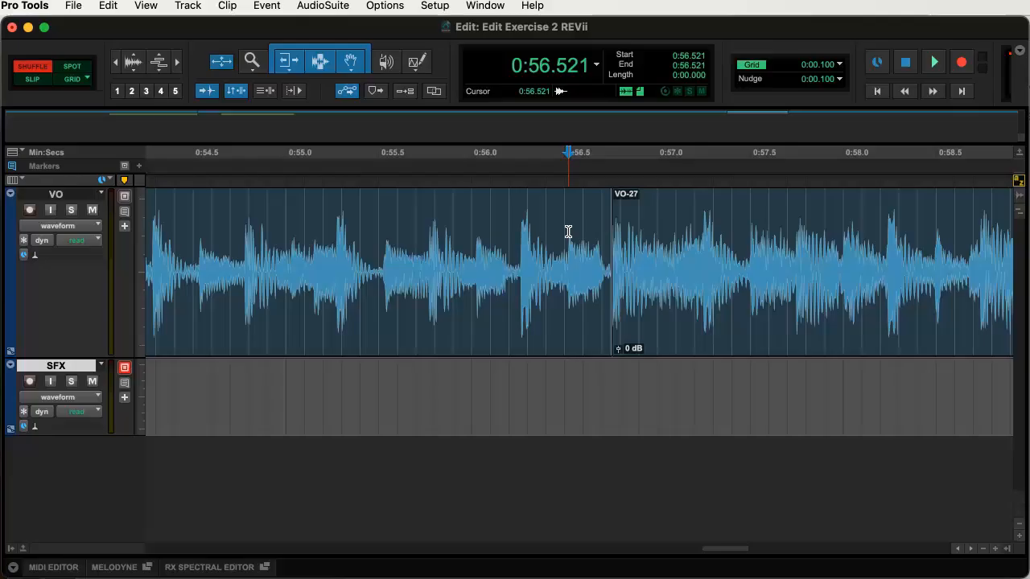
{"action": "key", "text": "space"}
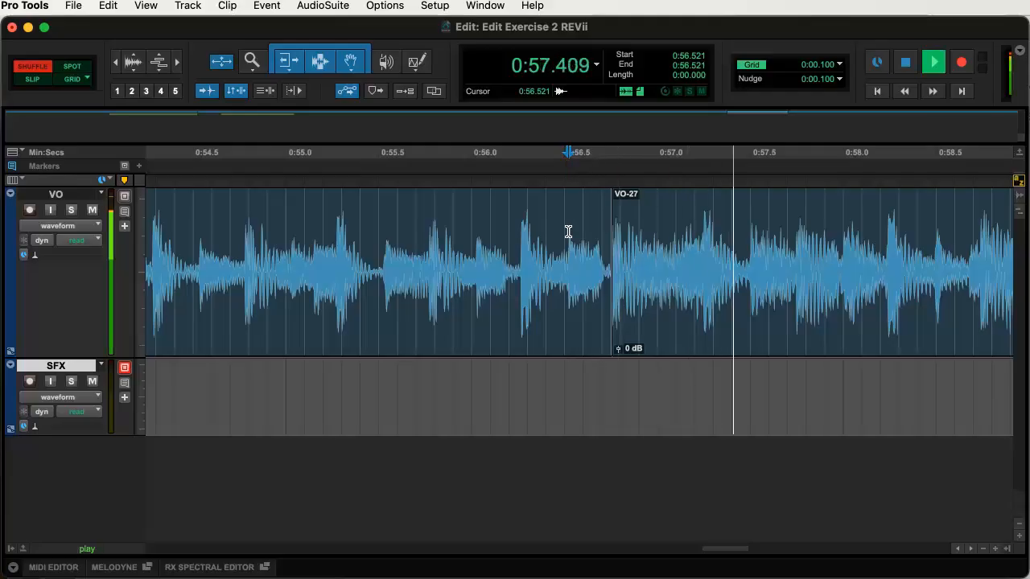
{"action": "key", "text": "r"}
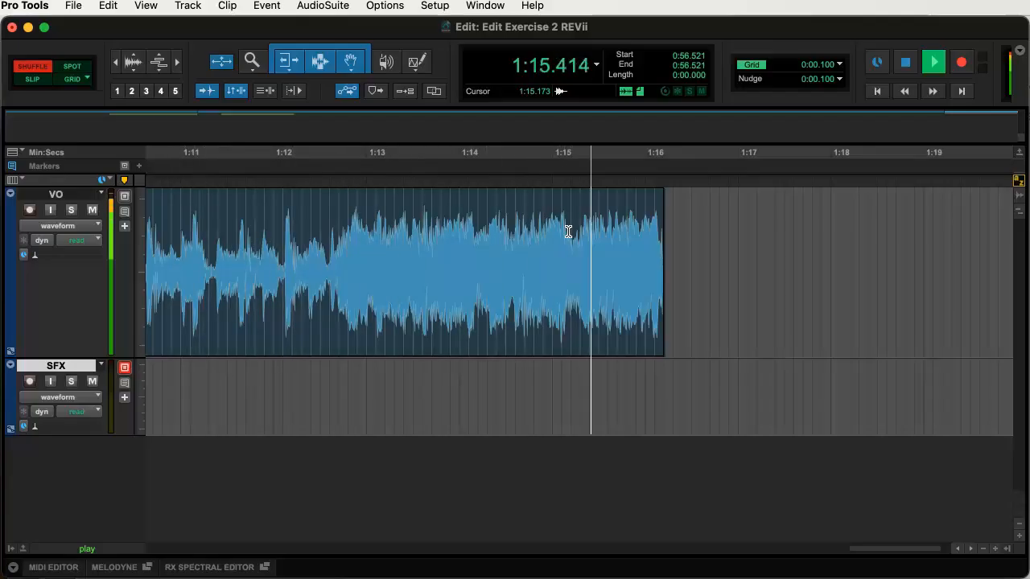
{"action": "key", "text": "space"}
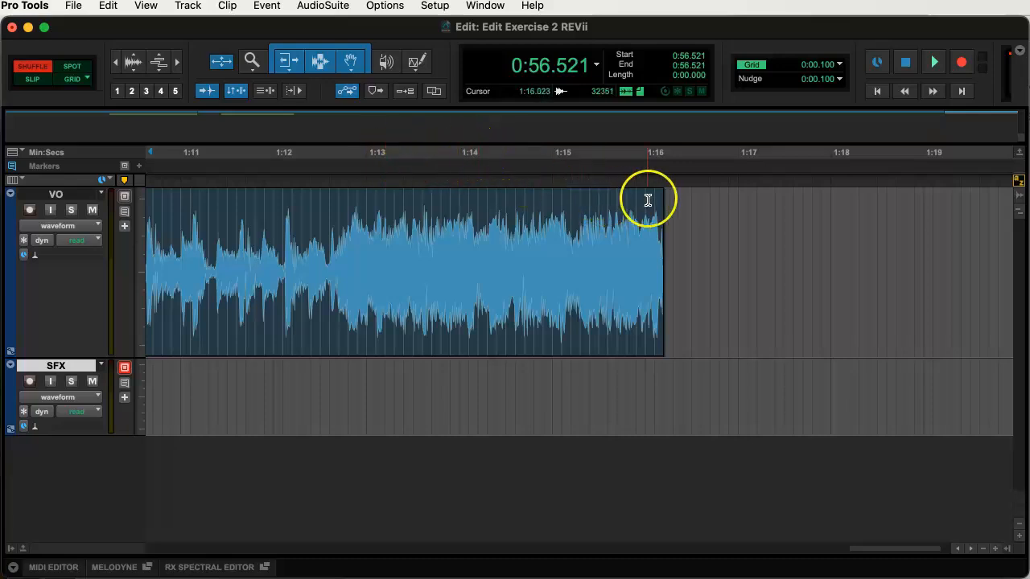
- Add a fade-out to the end of the last VO clip from 1:13.103 to 1:16.203 and audition it from 1:11.509
{"action": "left_click_drag", "start_coordinate": [658, 193], "coordinate": [375, 179]}
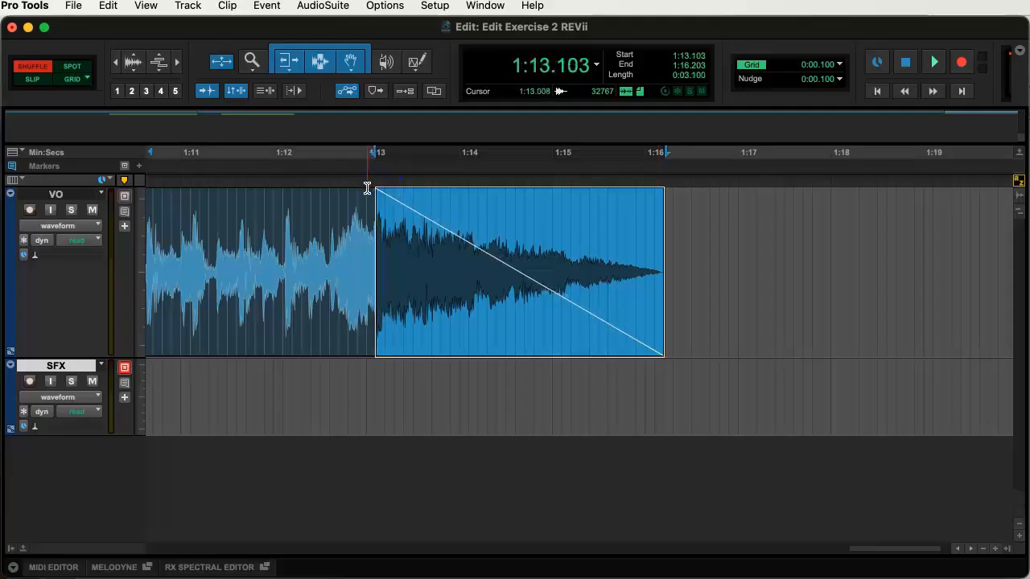
{"action": "left_click", "coordinate": [228, 235]}
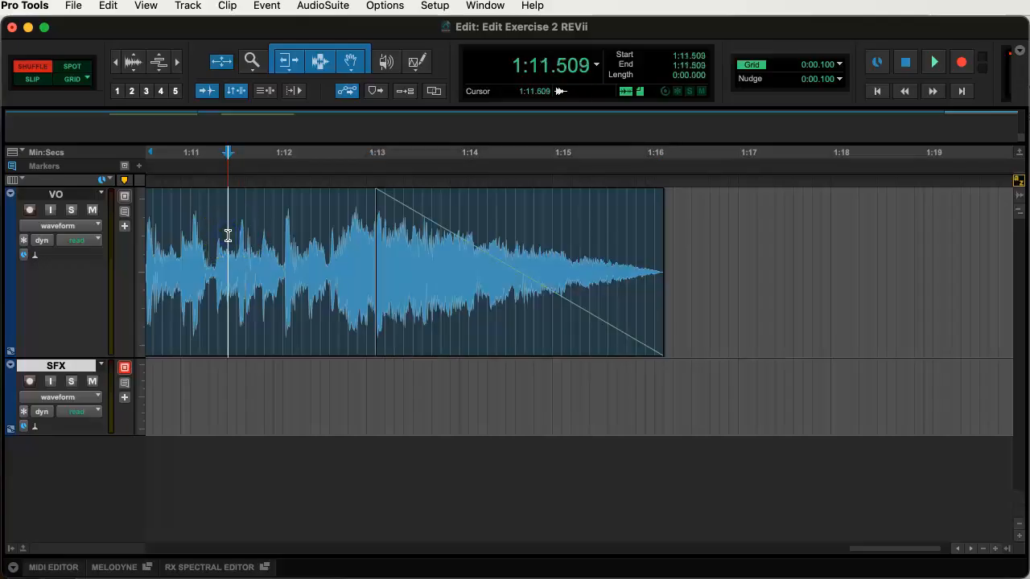
{"action": "key", "text": "space"}
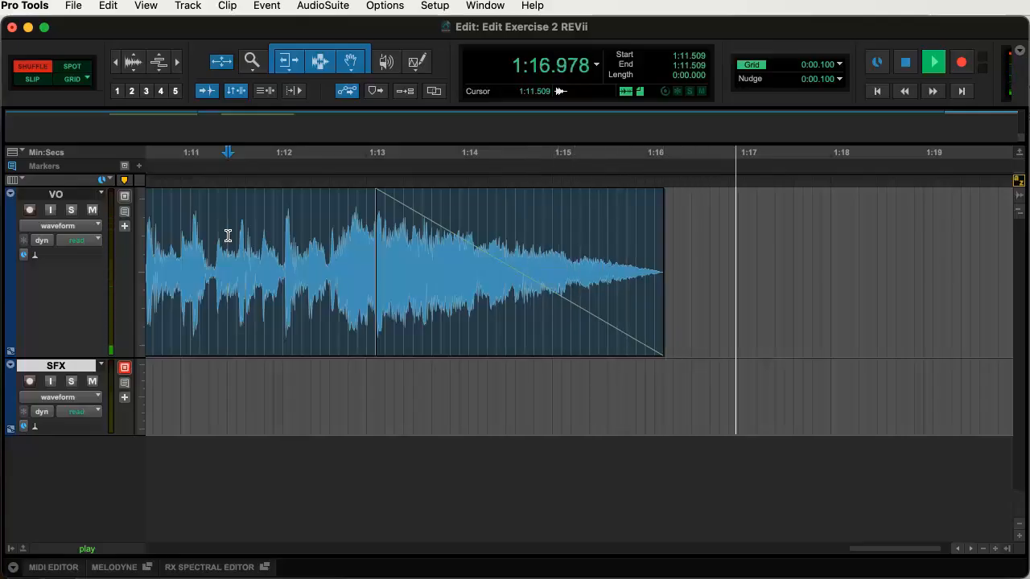
{"action": "key", "text": "space"}
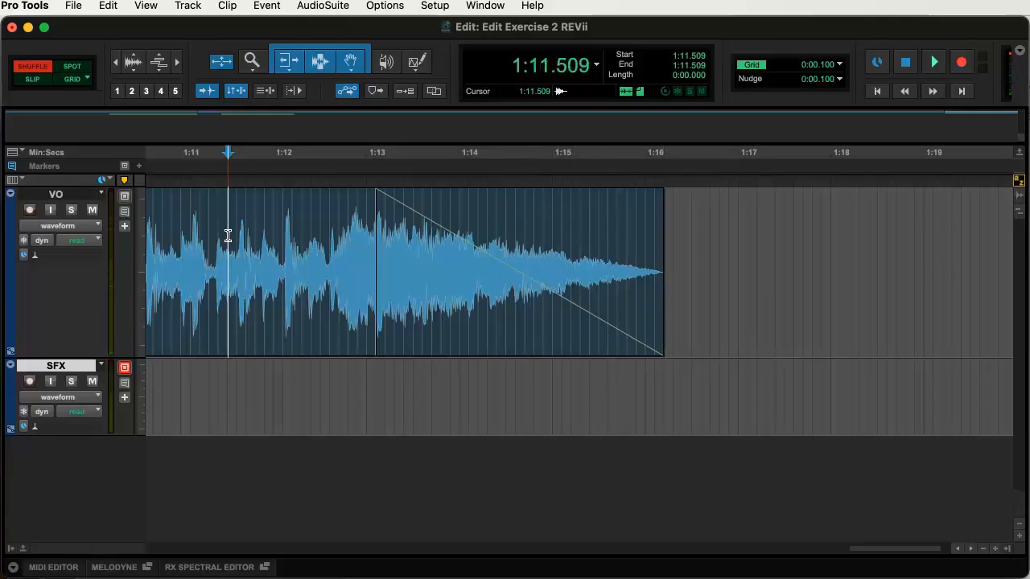
{"action": "key", "text": "space"}
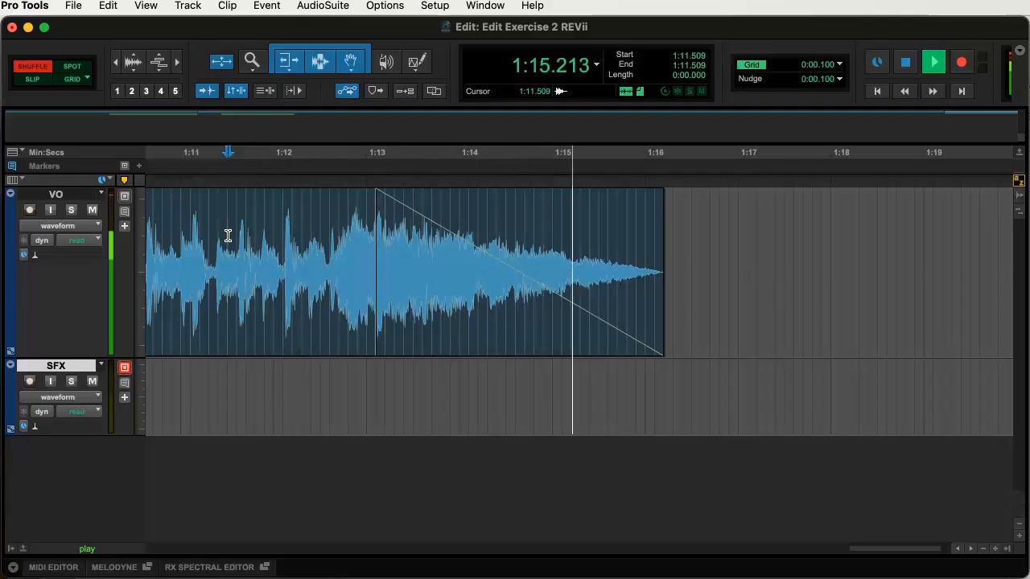
{"action": "key", "text": "space"}
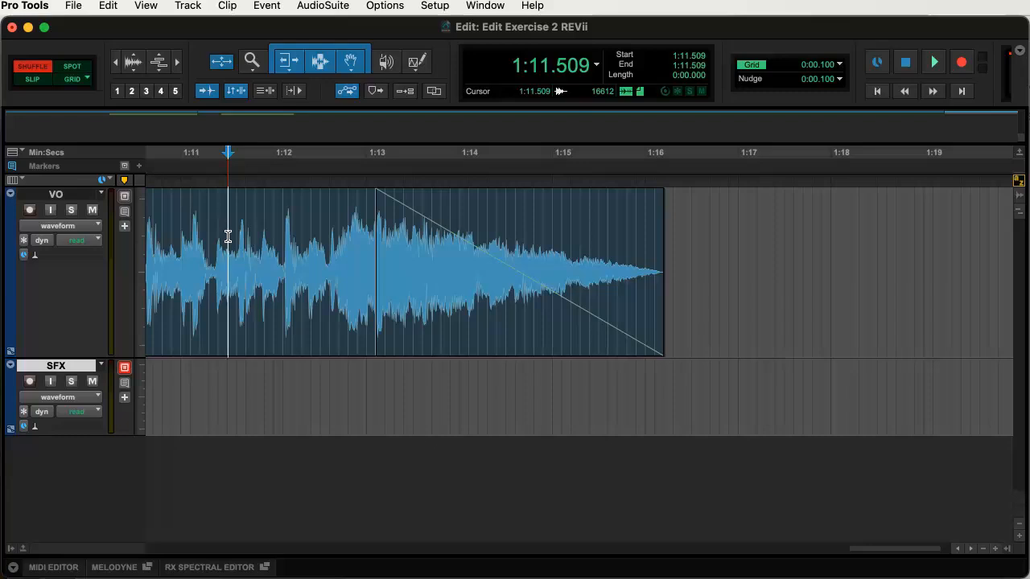
- Play the complete edited session from 0:00.000 through the final fade-out
{"action": "key", "text": "Return"}
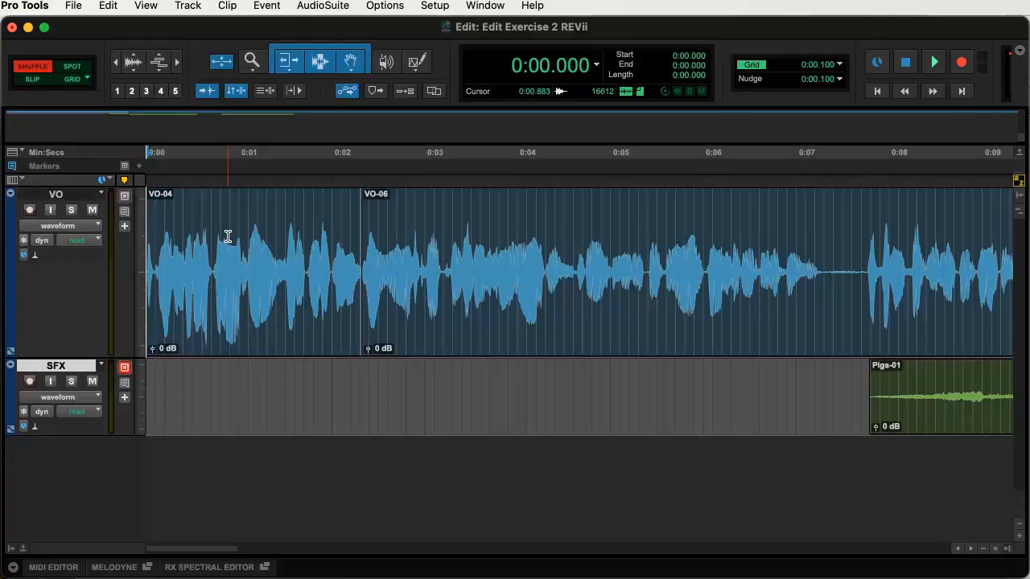
{"action": "key", "text": "space"}
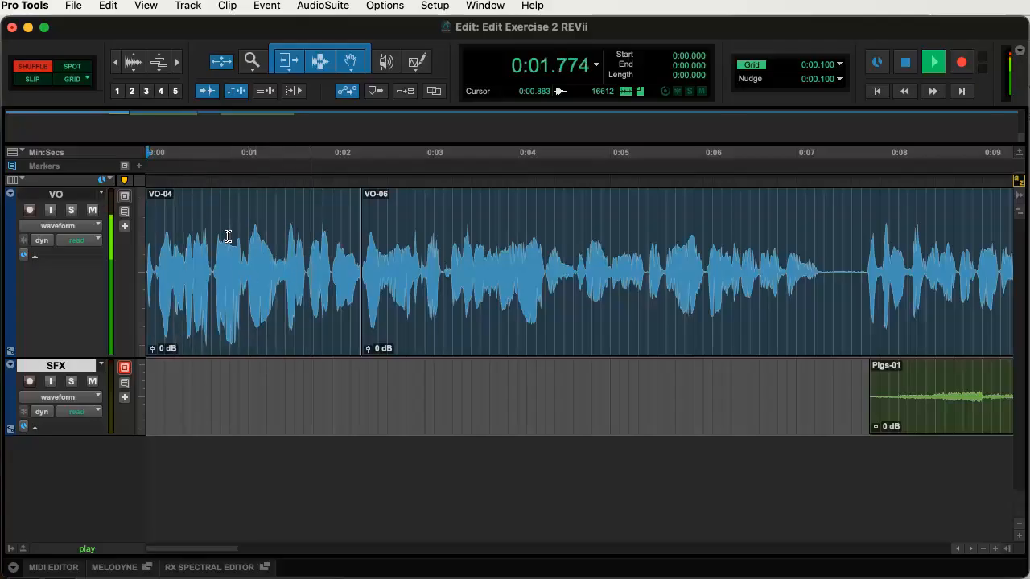
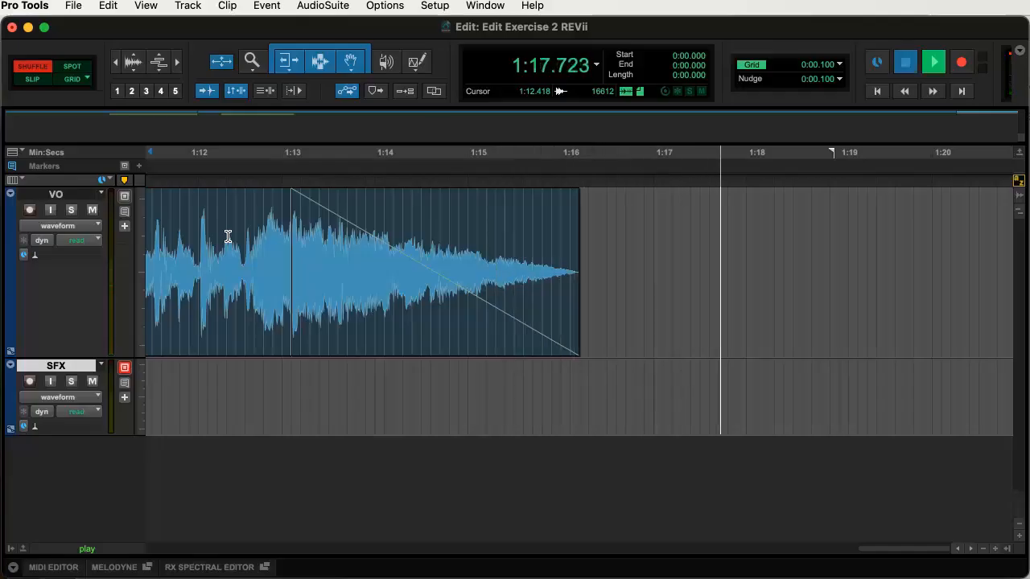
{"action": "key", "text": "space"}
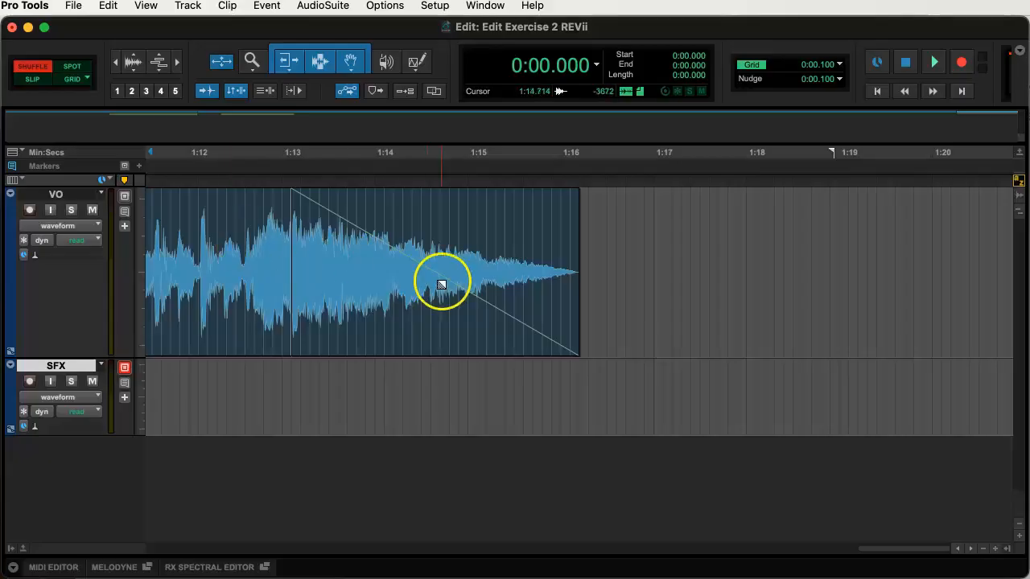
- Show the Mix window and check the output path assignments of the VO and SFX tracks
{"action": "key", "text": "super+equal"}
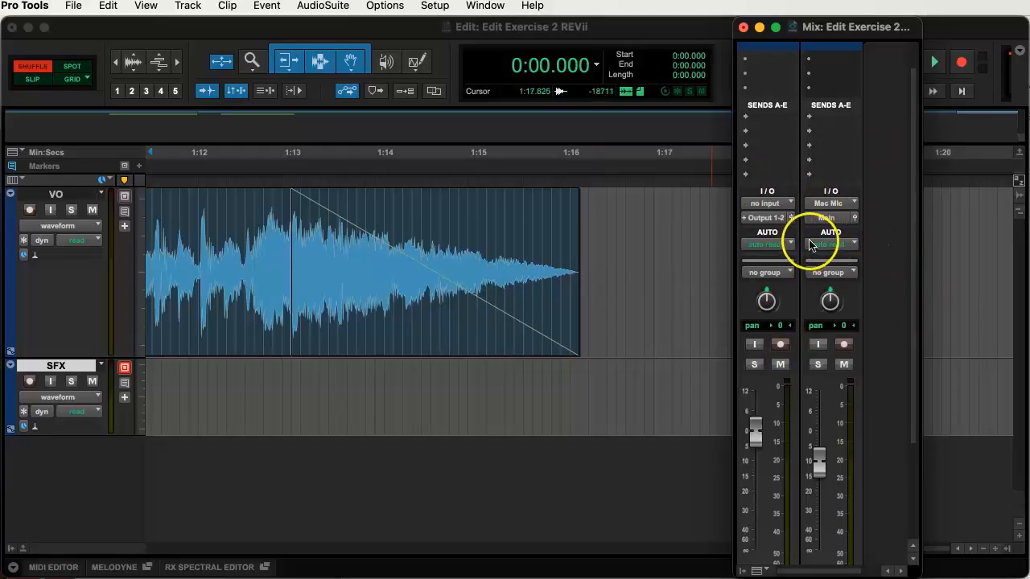
{"action": "left_click", "coordinate": [771, 218]}
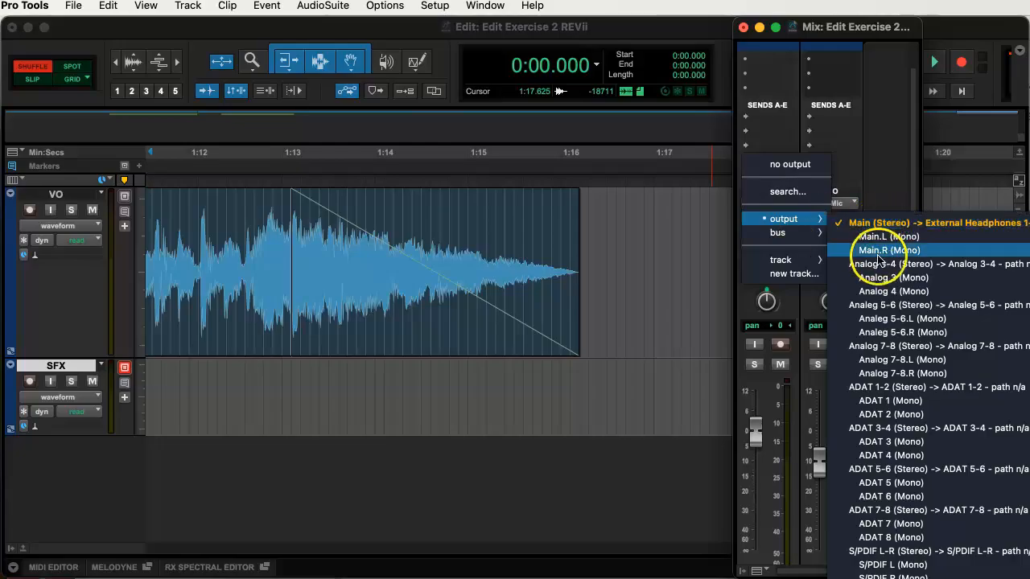
{"action": "left_click", "coordinate": [911, 192]}
{"action": "left_click", "coordinate": [835, 215]}
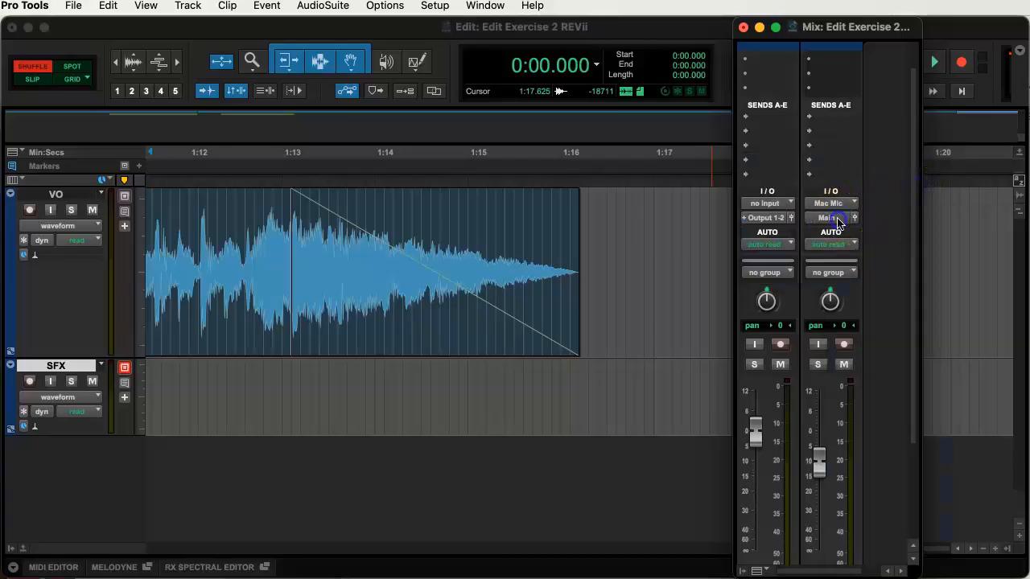
{"action": "left_click_drag", "start_coordinate": [954, 223], "coordinate": [971, 226]}
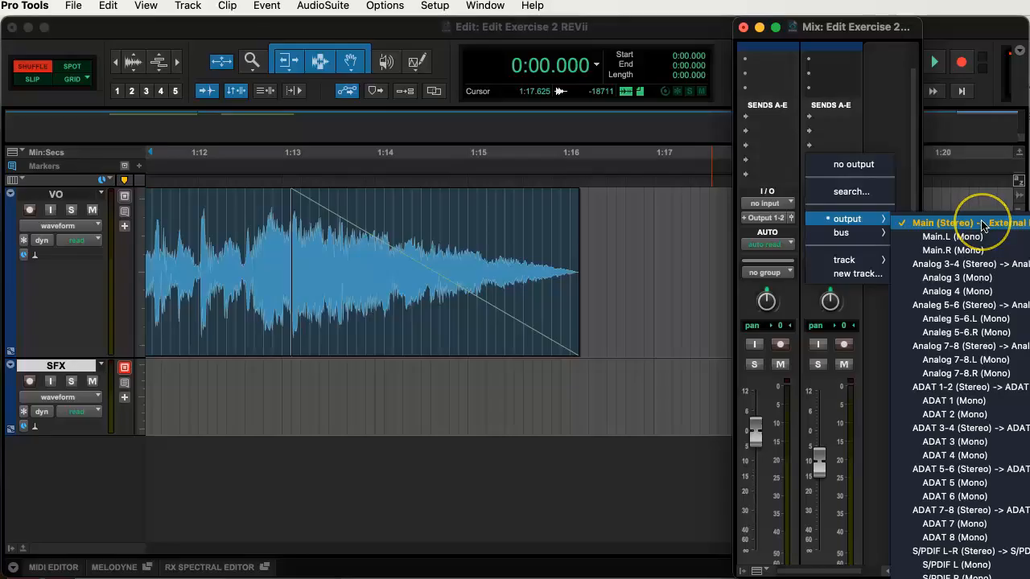
{"action": "left_click_drag", "start_coordinate": [983, 226], "coordinate": [960, 230]}
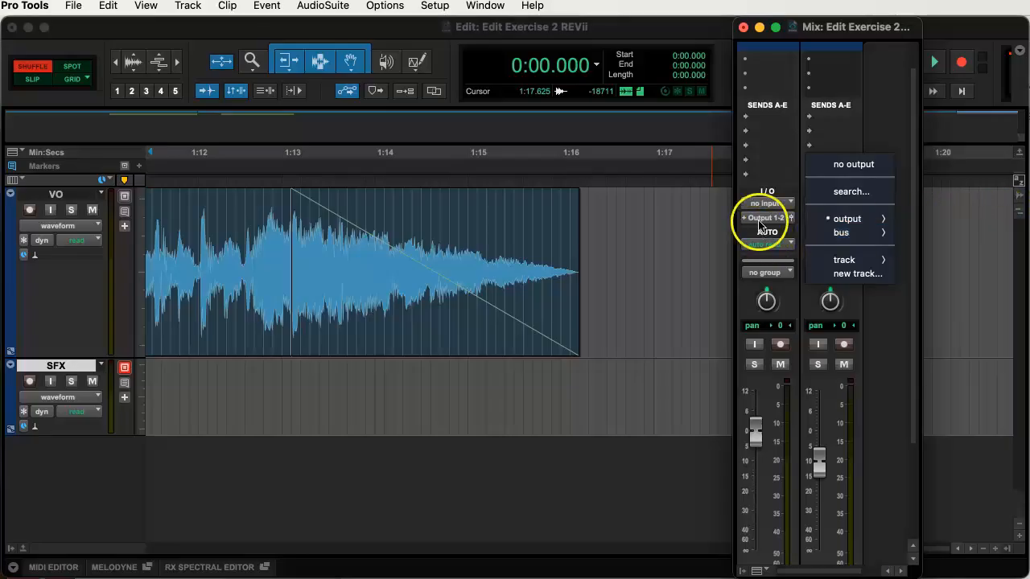
{"action": "left_click_drag", "start_coordinate": [765, 217], "coordinate": [917, 197]}
{"action": "left_click", "coordinate": [827, 218]}
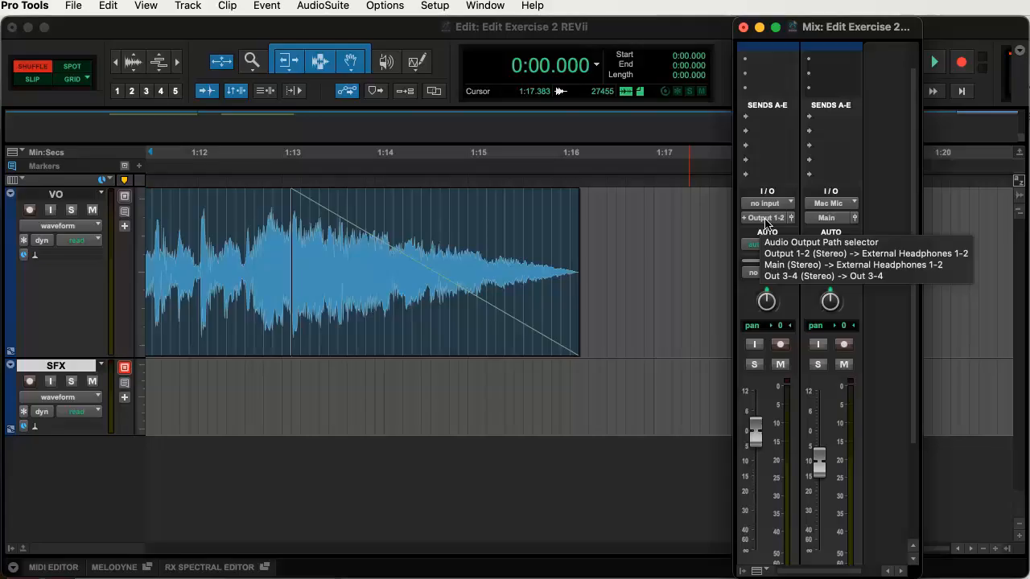
- Select both tracks from 0:00.000 to 1:16.196 and start a mix bounce named "Edit 2 GD"
{"action": "left_click", "coordinate": [655, 228]}
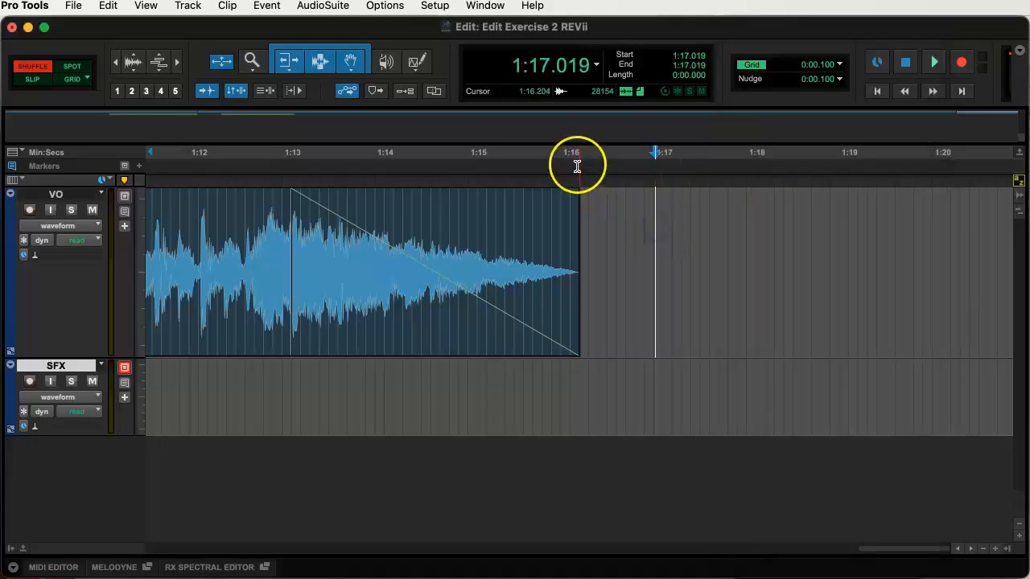
{"action": "left_click_drag", "start_coordinate": [578, 155], "coordinate": [31, 136]}
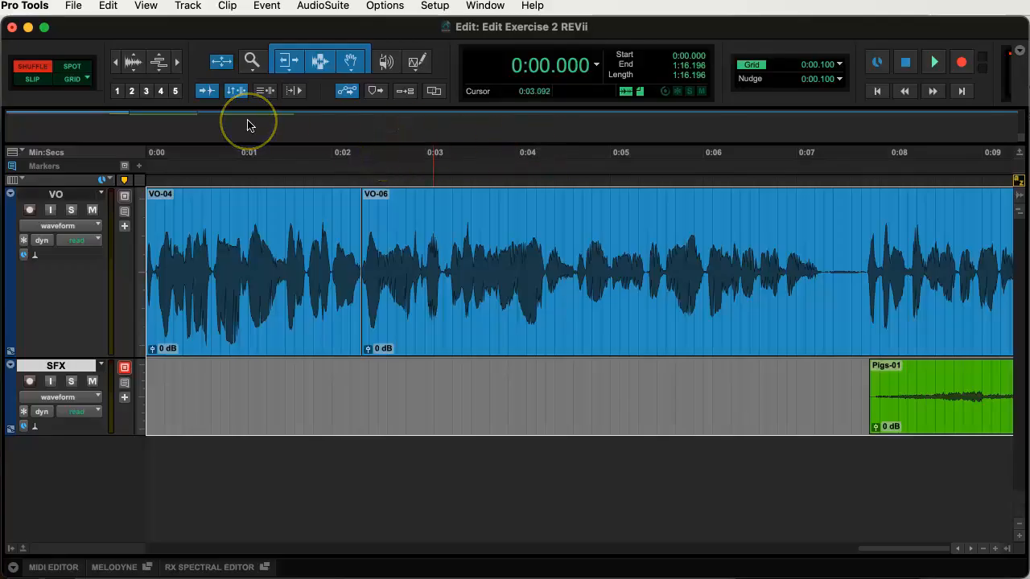
{"action": "left_click", "coordinate": [74, 6]}
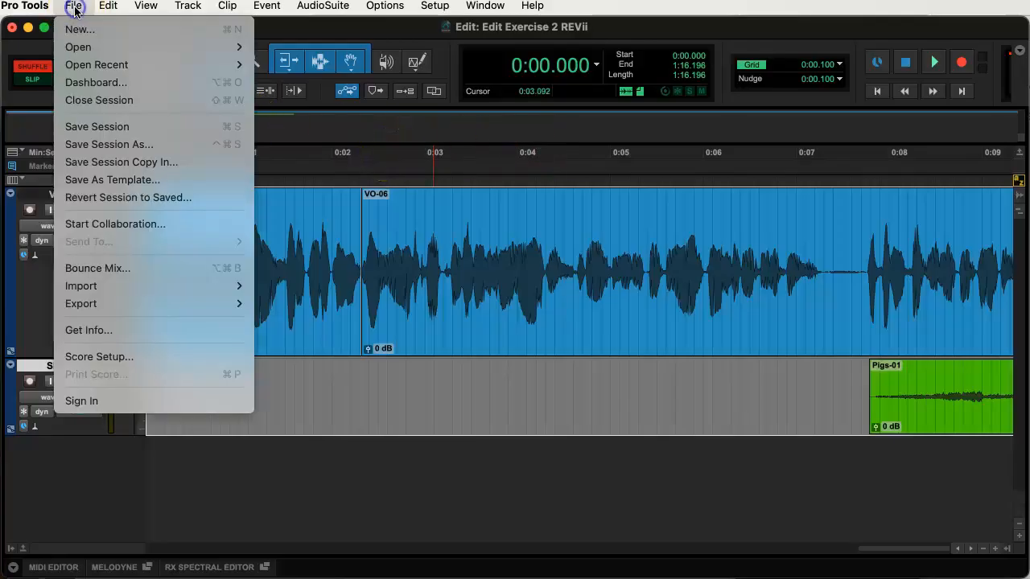
{"action": "left_click", "coordinate": [115, 269]}
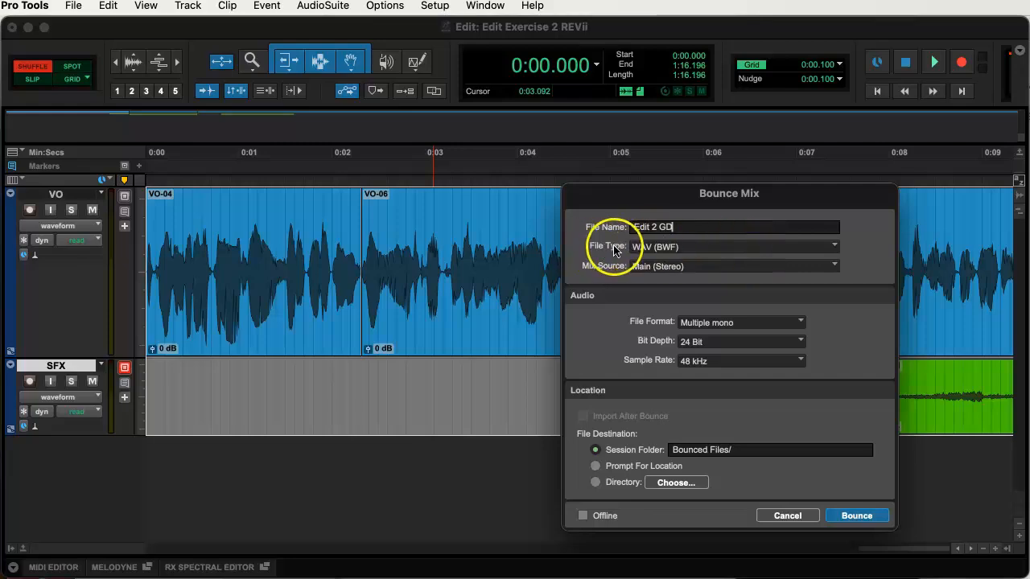
- Set the bounce to MP3 with the Main (Stereo) output as mix source, interleaved format and a 44.1 kHz sample rate
{"action": "left_click", "coordinate": [654, 248]}
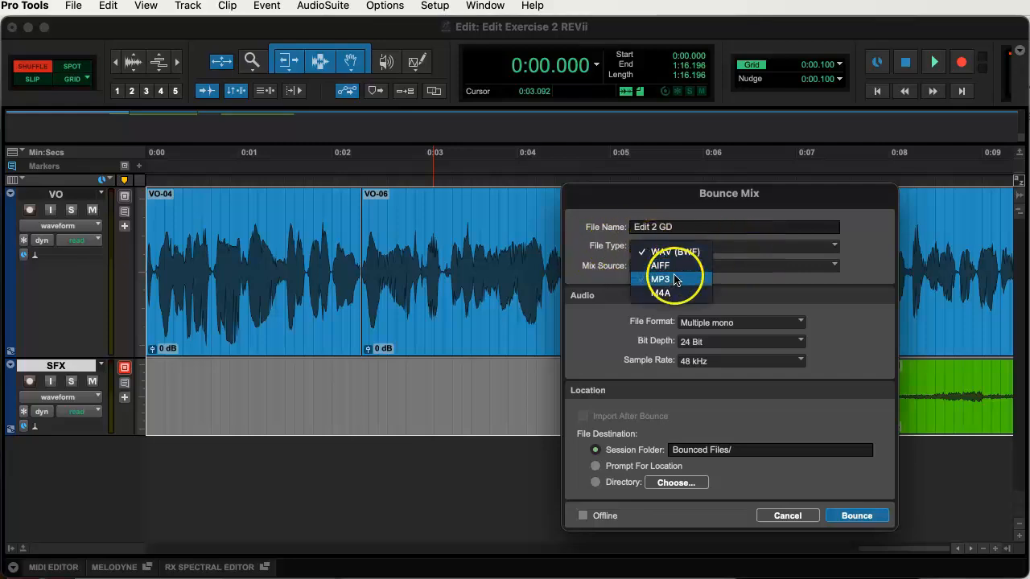
{"action": "left_click", "coordinate": [674, 279]}
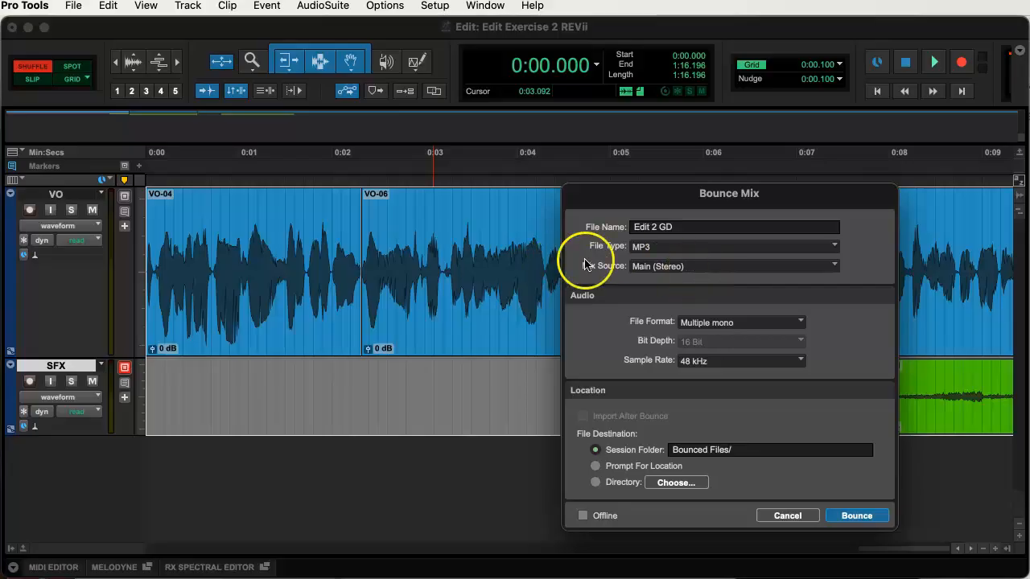
{"action": "left_click", "coordinate": [736, 272]}
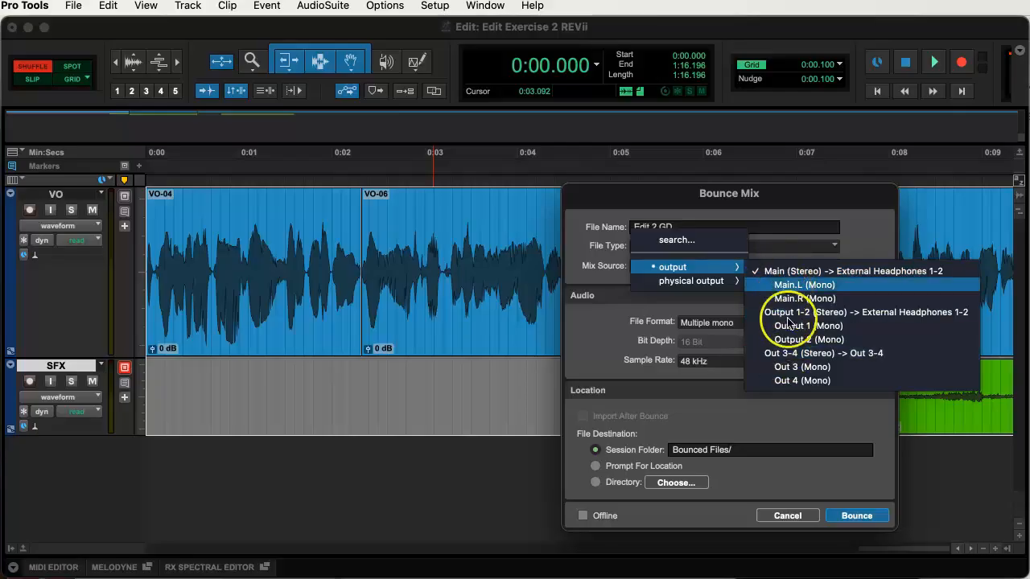
{"action": "left_click", "coordinate": [778, 275]}
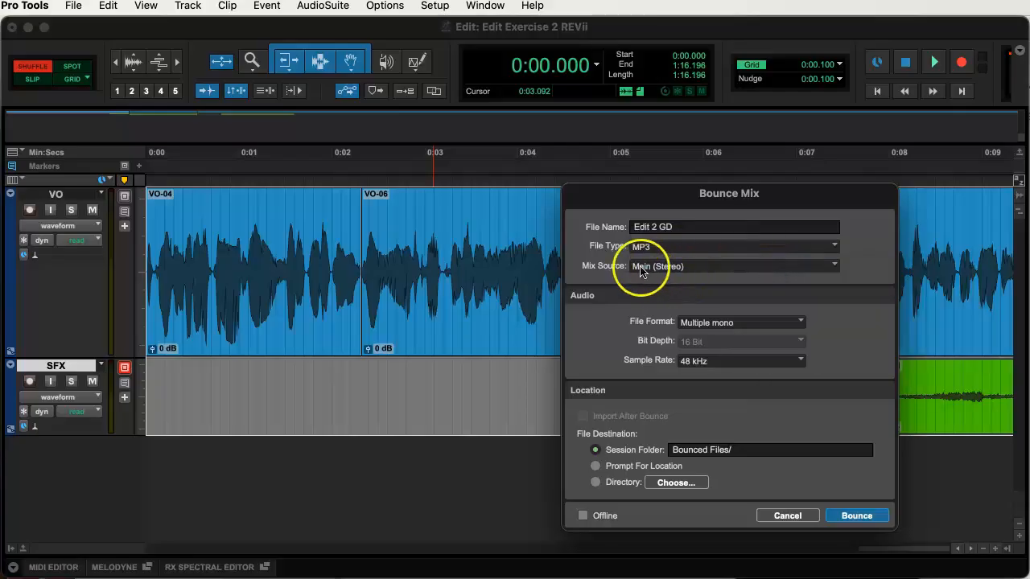
{"action": "left_click", "coordinate": [754, 324]}
{"action": "left_click", "coordinate": [751, 341]}
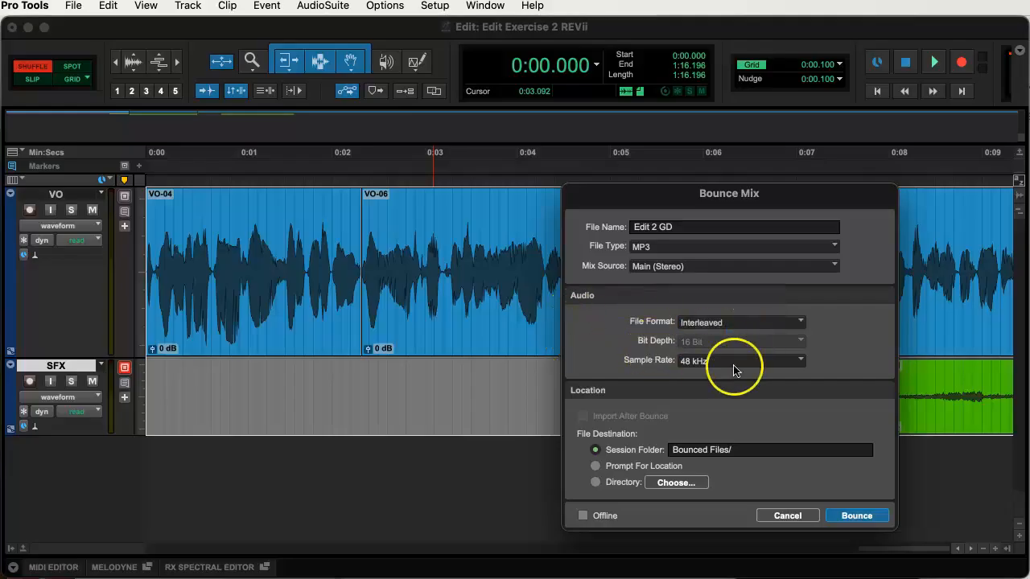
{"action": "left_click", "coordinate": [737, 362]}
{"action": "left_click", "coordinate": [735, 349]}
- Bounce the mix offline into the session's Bounced Files folder, accepting the MP3 encoder settings, and clear the timeline selection
{"action": "left_click", "coordinate": [583, 516]}
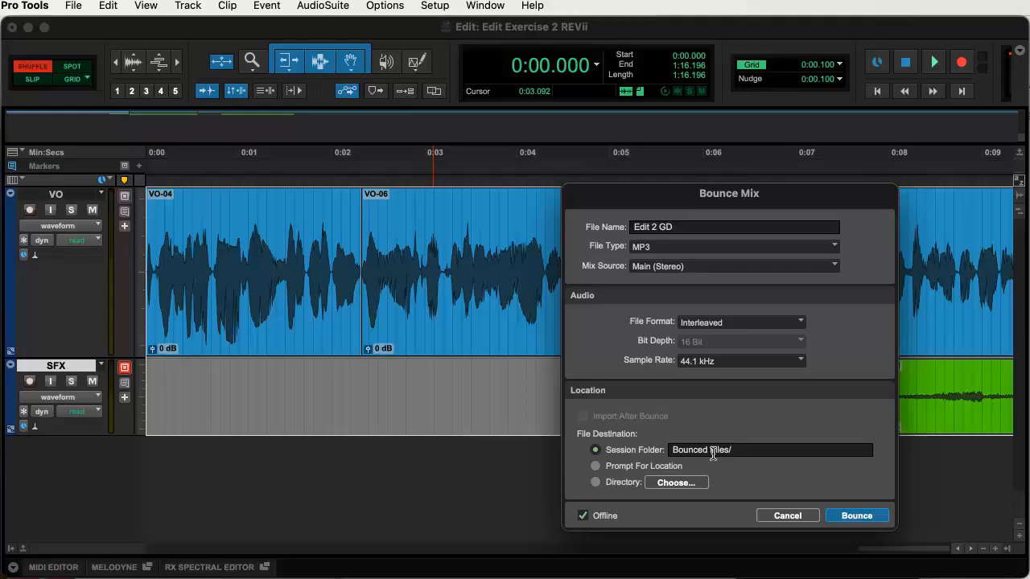
{"action": "left_click", "coordinate": [854, 519]}
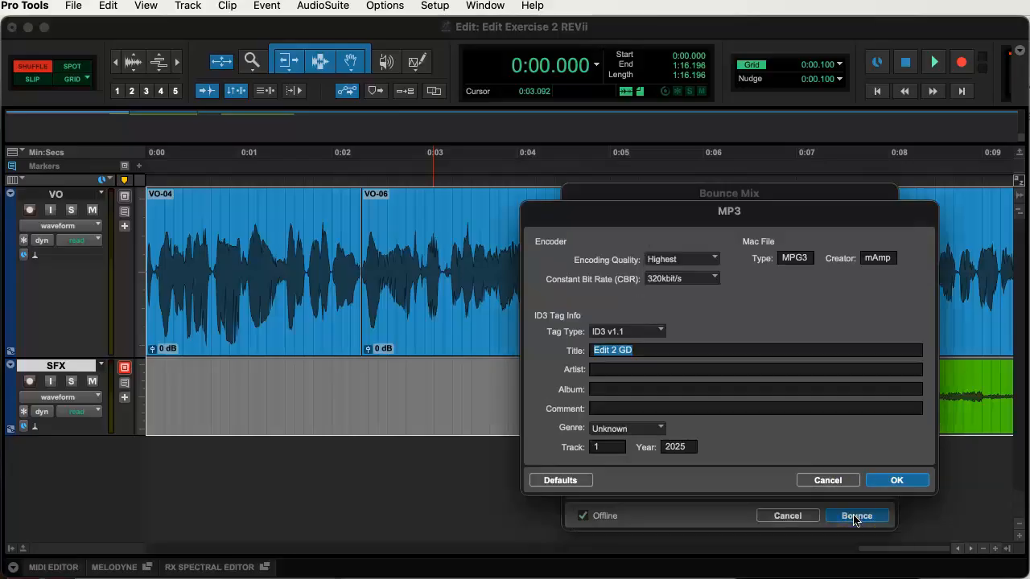
{"action": "left_click", "coordinate": [902, 479]}
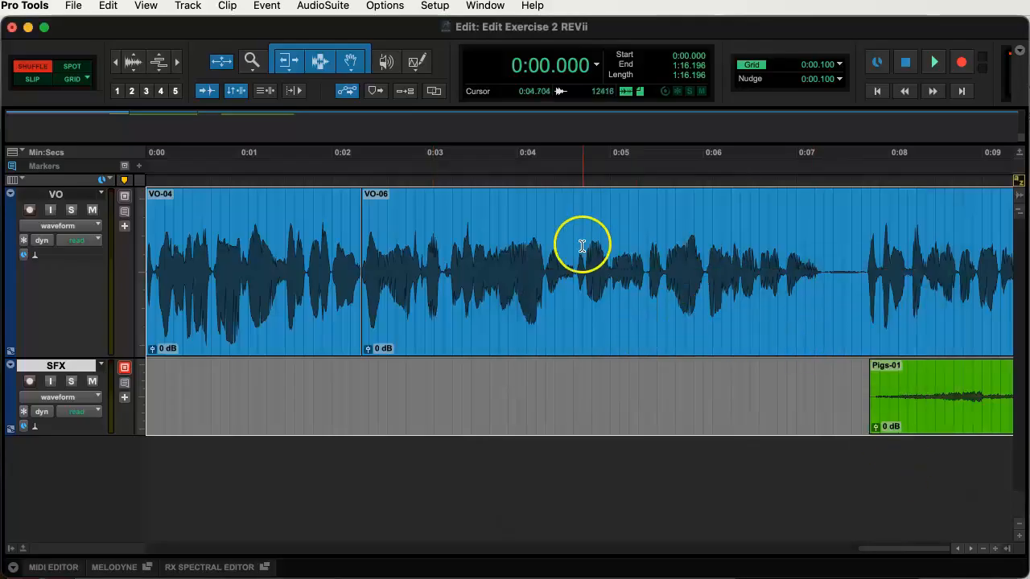
{"action": "left_click", "coordinate": [581, 246]}
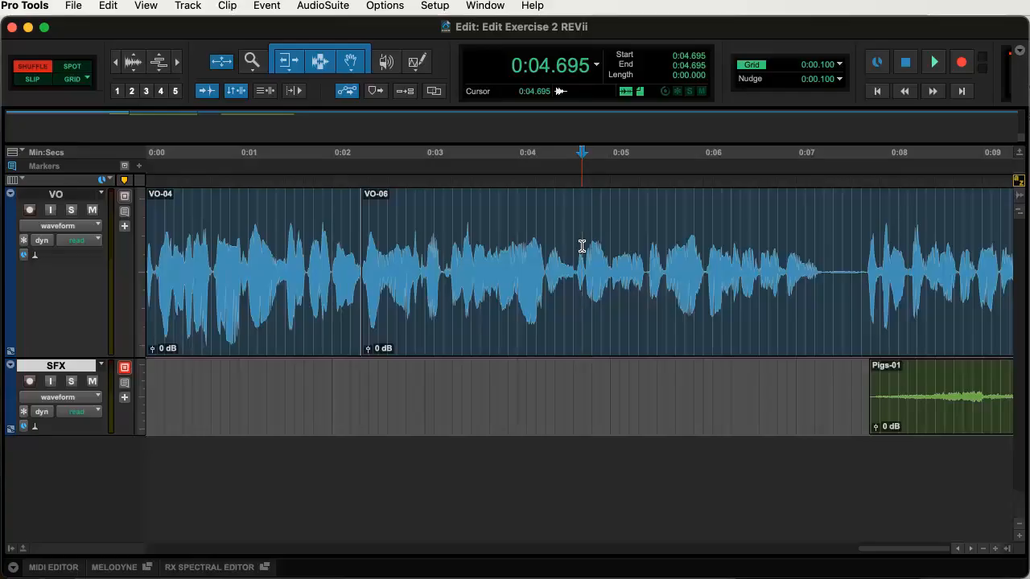
- Switch to Finder, locate Edit 2 GD.mp3 in Bounced Files of the Edit Exercise 2 REVii folder, and audition it
{"action": "key", "text": "super+h"}
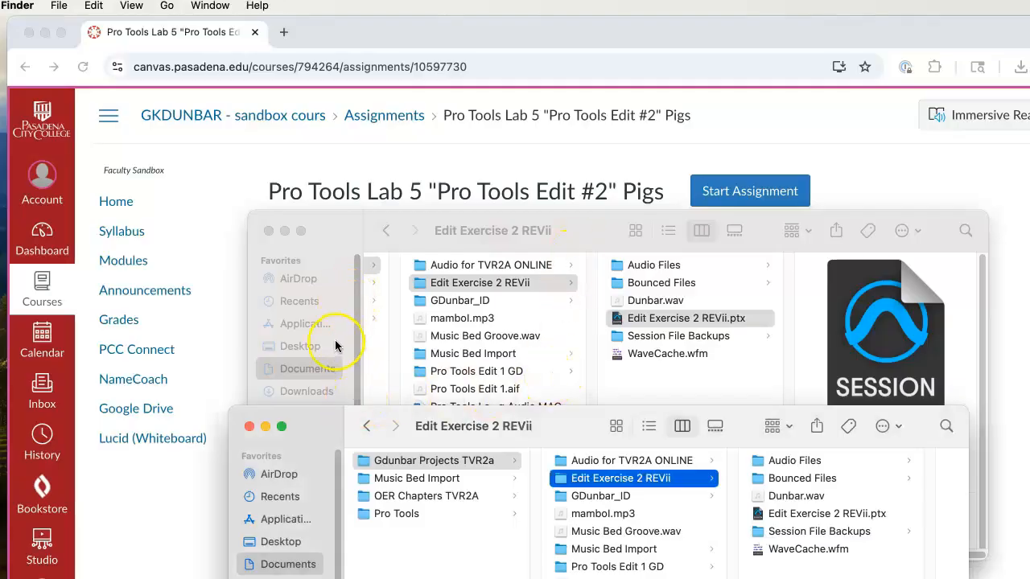
{"action": "left_click", "coordinate": [269, 231]}
{"action": "left_click_drag", "start_coordinate": [317, 413], "coordinate": [310, 207]}
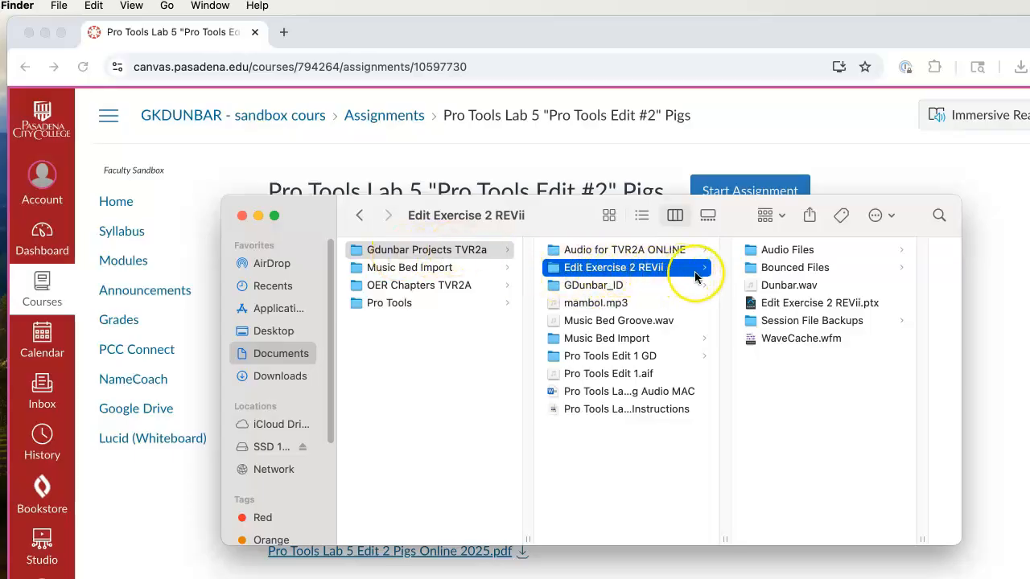
{"action": "left_click", "coordinate": [794, 269]}
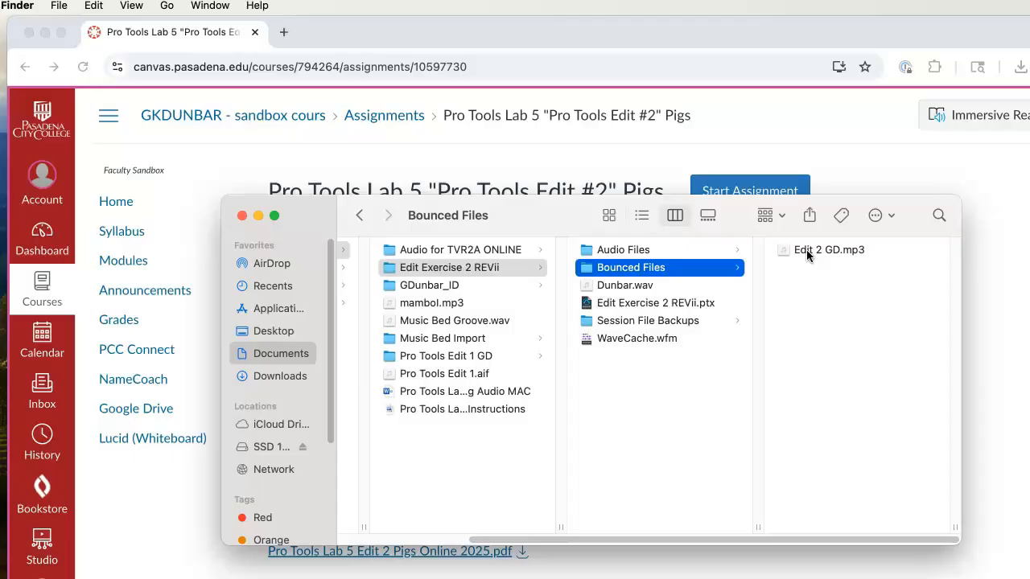
{"action": "left_click", "coordinate": [807, 249]}
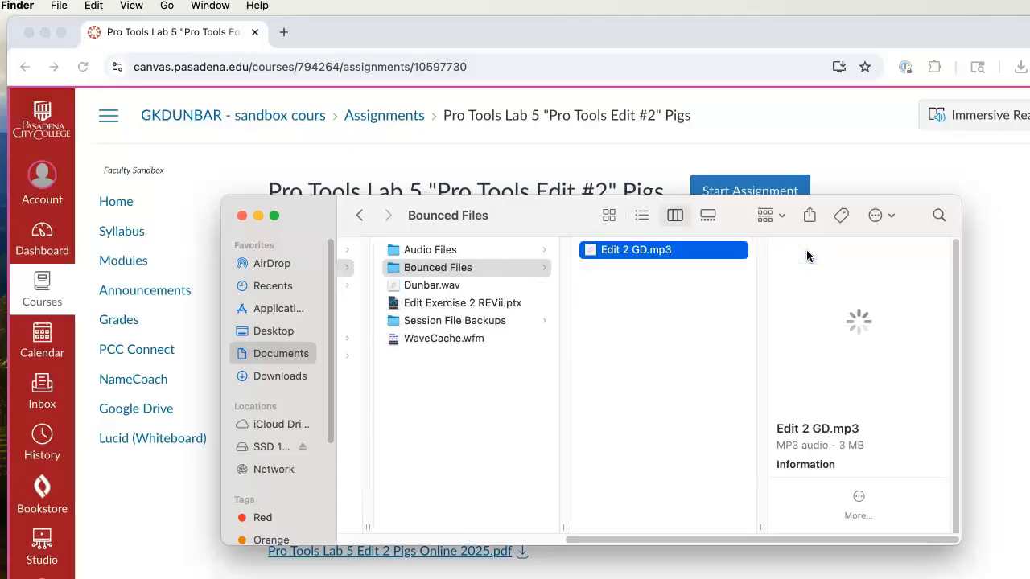
{"action": "left_click", "coordinate": [861, 323]}
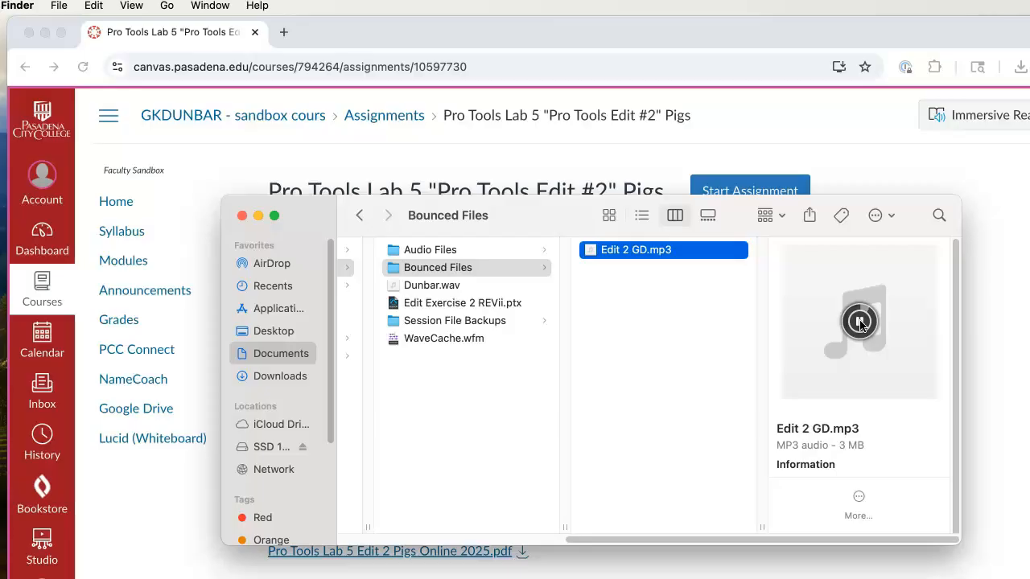
{"action": "left_click", "coordinate": [860, 323]}
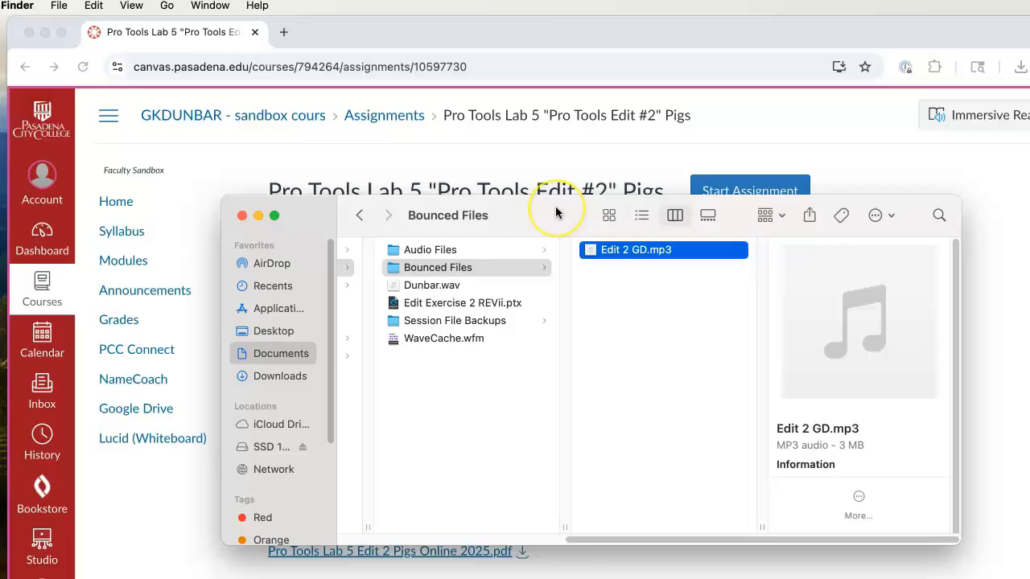
- Switch to the Pro Tools Lab 5 page in Chrome, start the assignment and show its file upload area
{"action": "left_click_drag", "start_coordinate": [556, 212], "coordinate": [641, 239]}
{"action": "left_click", "coordinate": [743, 195]}
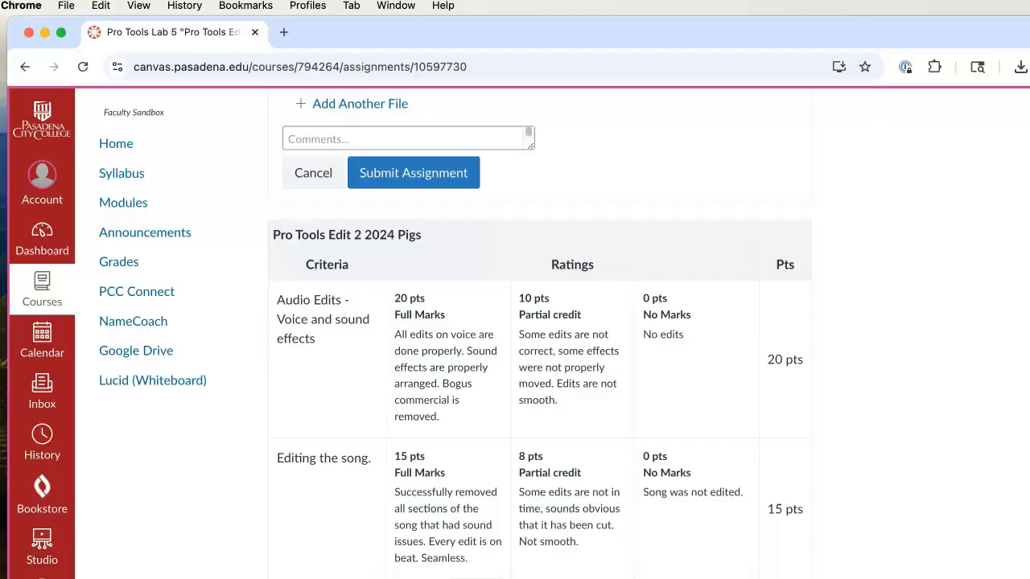
{"action": "scroll", "coordinate": [539, 336], "scroll_direction": "up", "scroll_amount": 10}
{"action": "scroll", "coordinate": [499, 321], "scroll_direction": "up", "scroll_amount": 3}
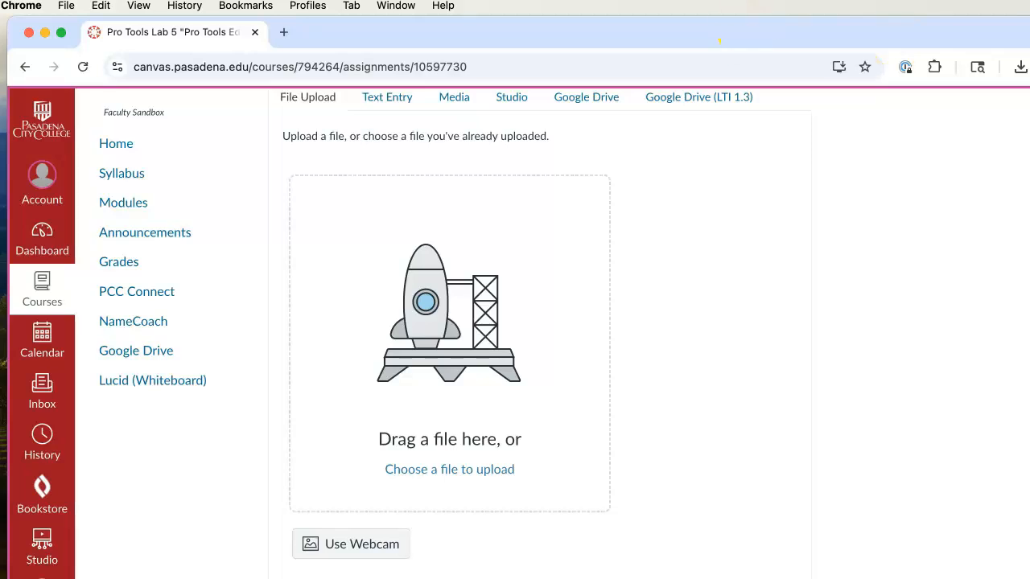
- Add Edit 2 GD.mp3 from the Bounced Files folder of Edit Exercise 2 REVii to the assignment's file upload
{"action": "double_click", "coordinate": [1029, 105]}
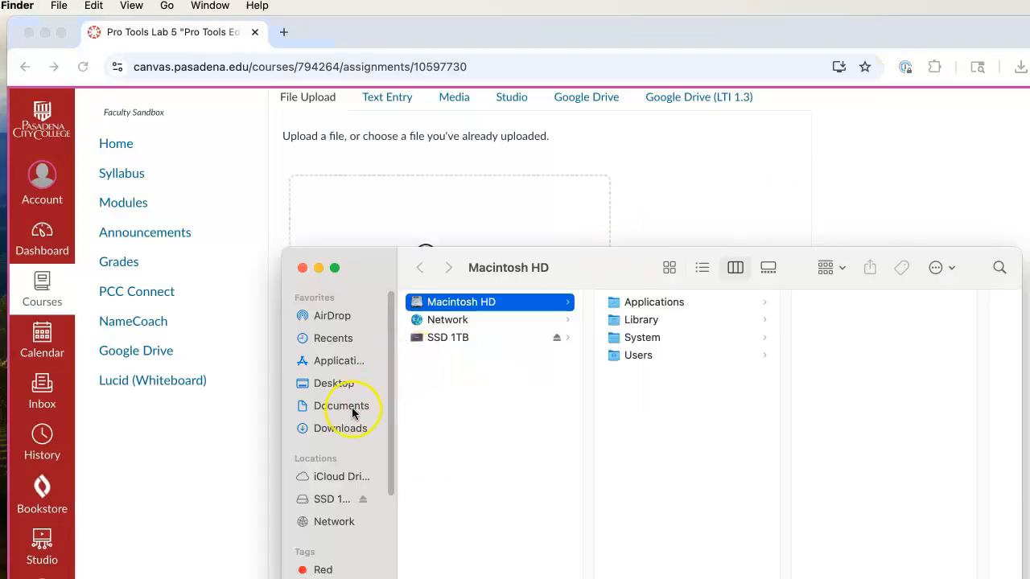
{"action": "left_click", "coordinate": [341, 406]}
{"action": "left_click", "coordinate": [485, 302]}
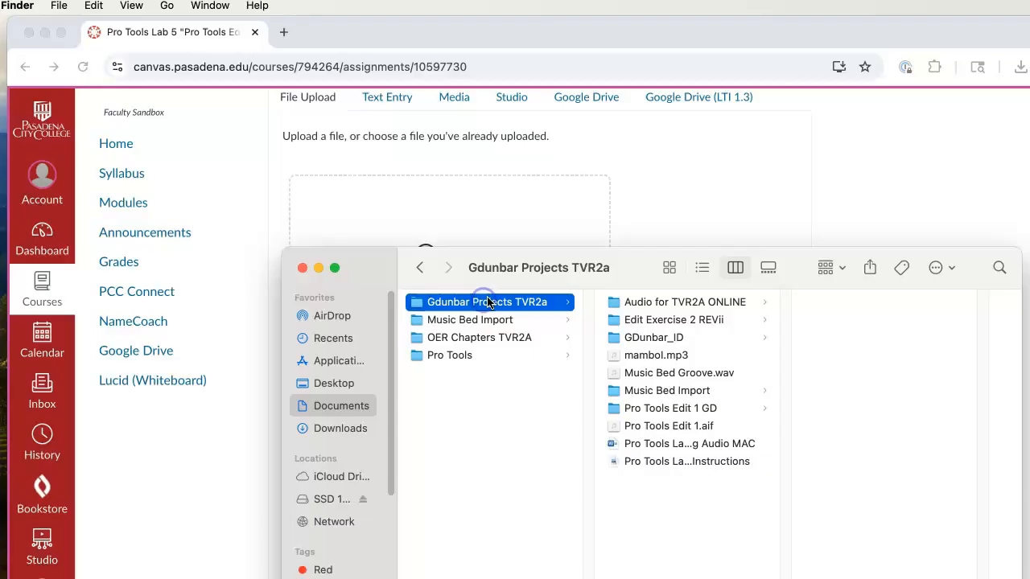
{"action": "left_click_drag", "start_coordinate": [374, 268], "coordinate": [591, 346]}
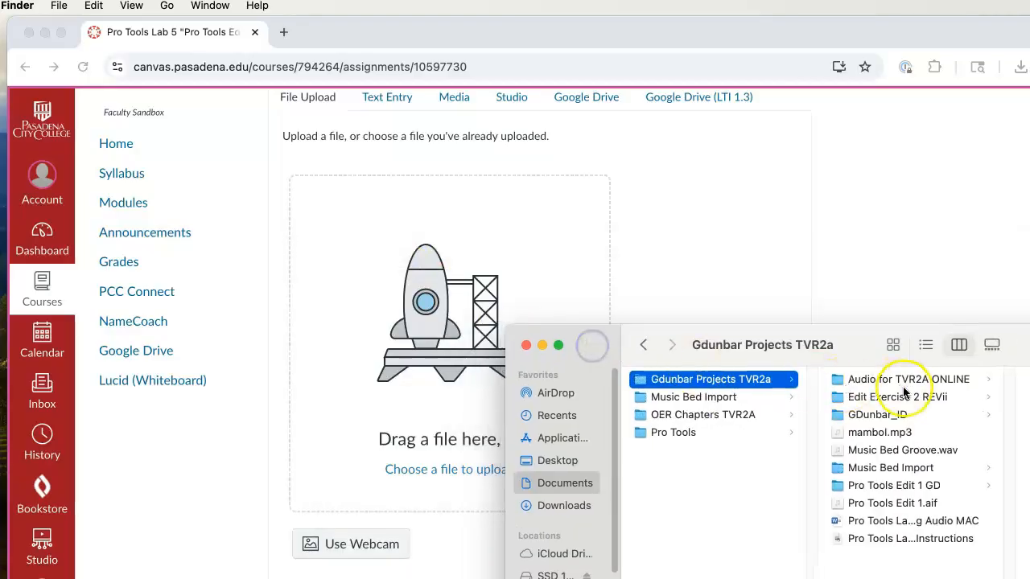
{"action": "left_click", "coordinate": [903, 392]}
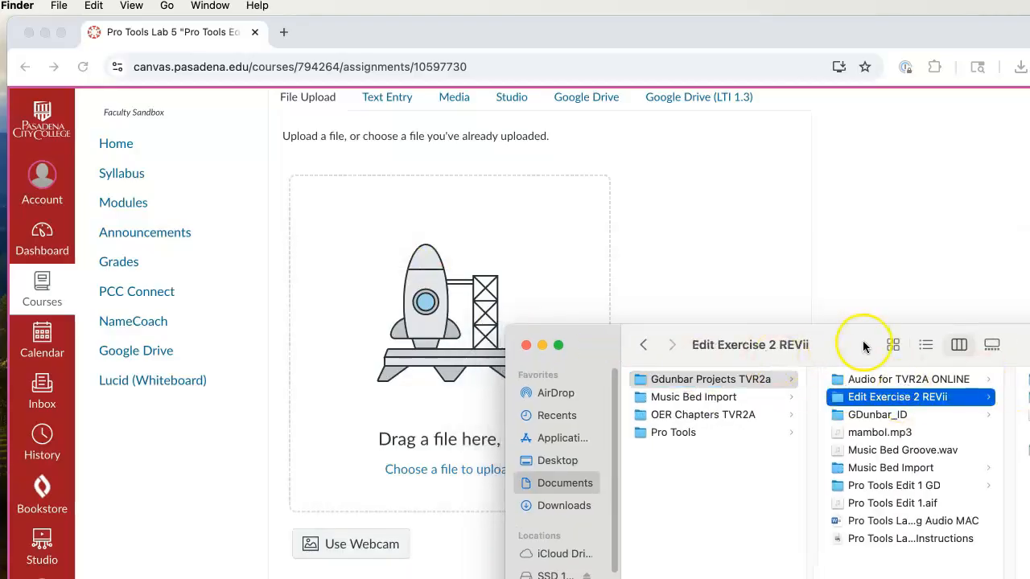
{"action": "left_click_drag", "start_coordinate": [864, 346], "coordinate": [683, 423]}
{"action": "left_click", "coordinate": [899, 478]}
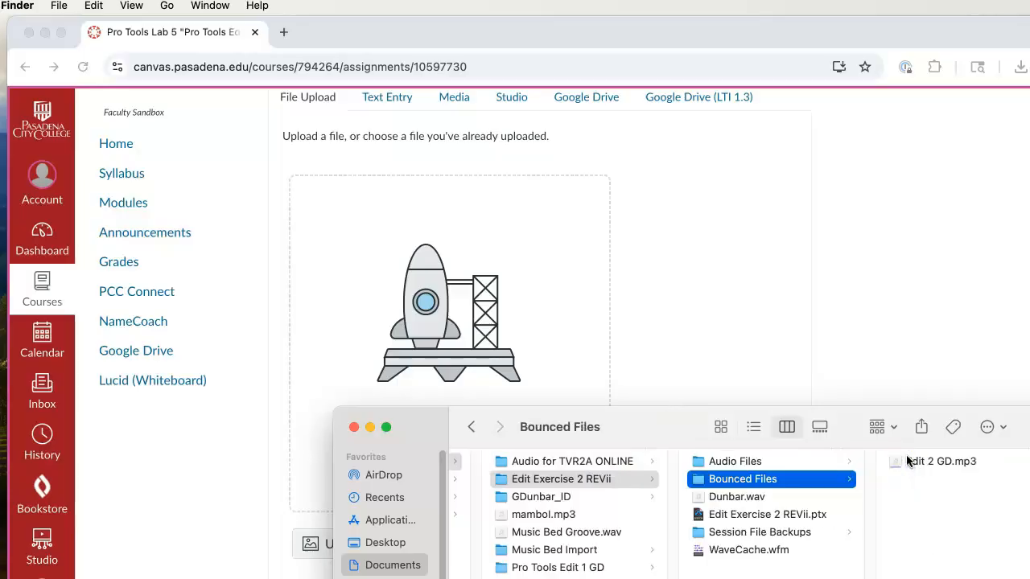
{"action": "left_click_drag", "start_coordinate": [907, 461], "coordinate": [432, 278]}
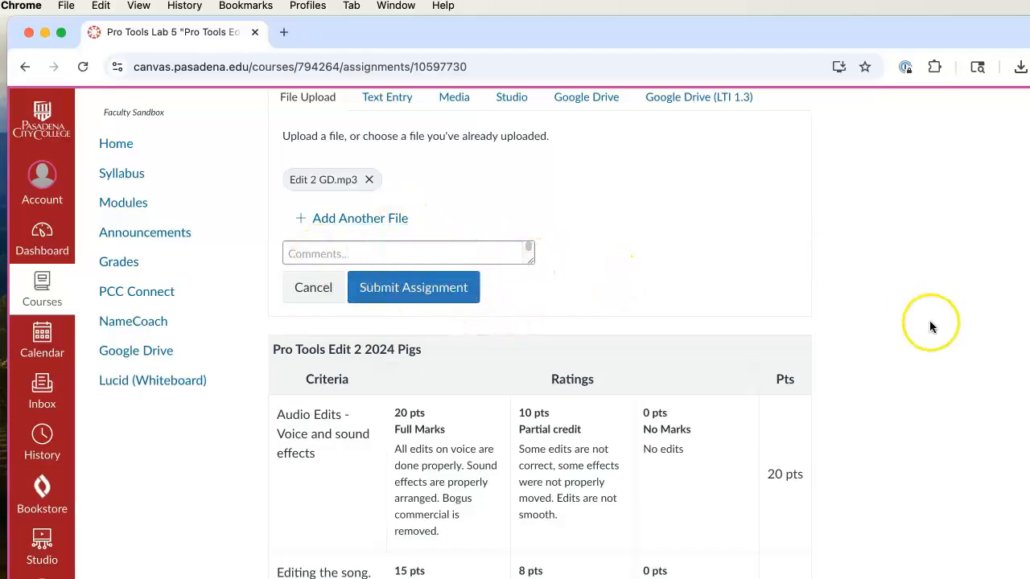
- Review the five questions to answer in the comments and submit the assignment with the comments left blank
{"action": "scroll", "coordinate": [596, 154], "scroll_direction": "up", "scroll_amount": 5}
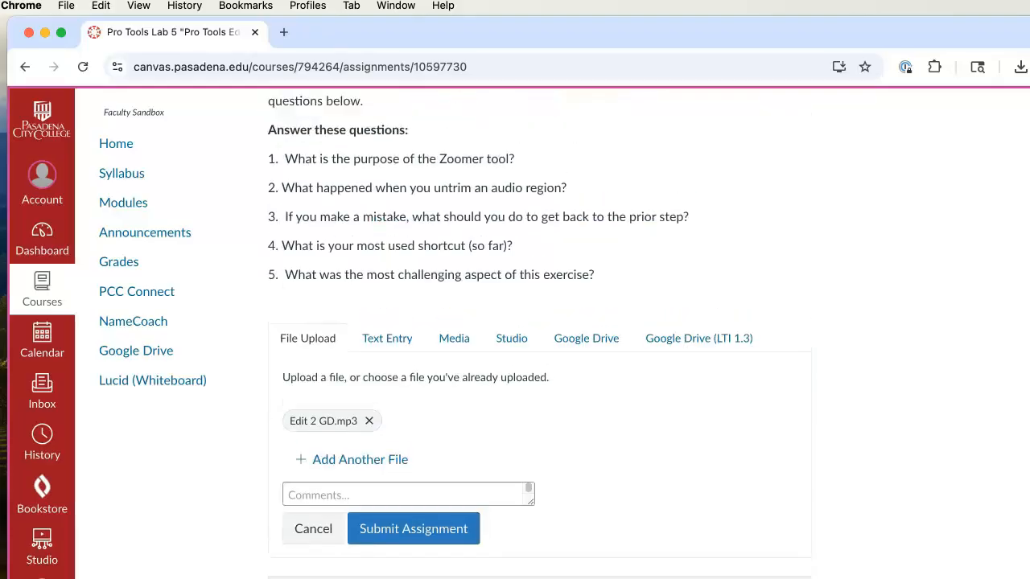
{"action": "left_click_drag", "start_coordinate": [280, 170], "coordinate": [597, 295]}
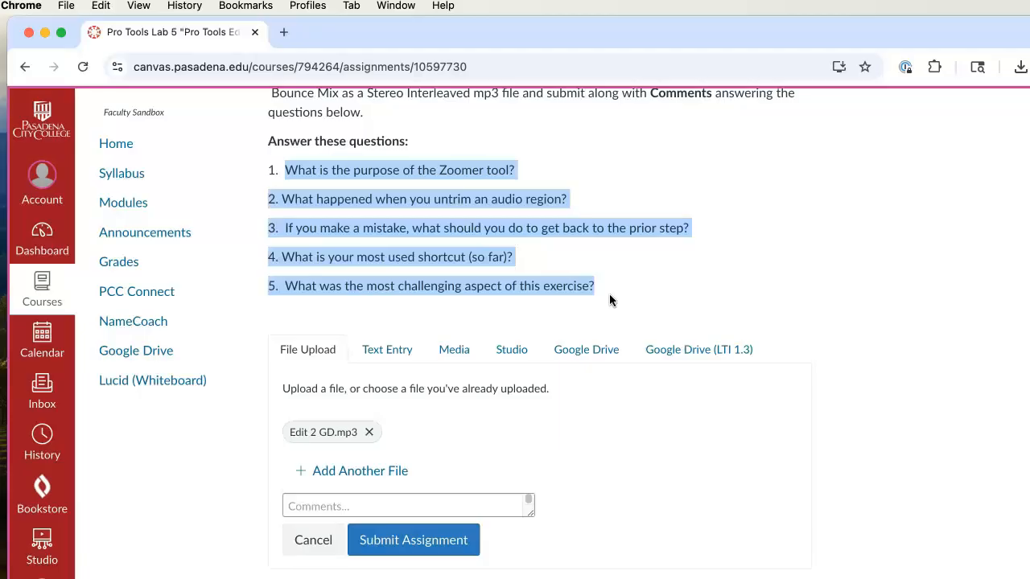
{"action": "left_click", "coordinate": [539, 213]}
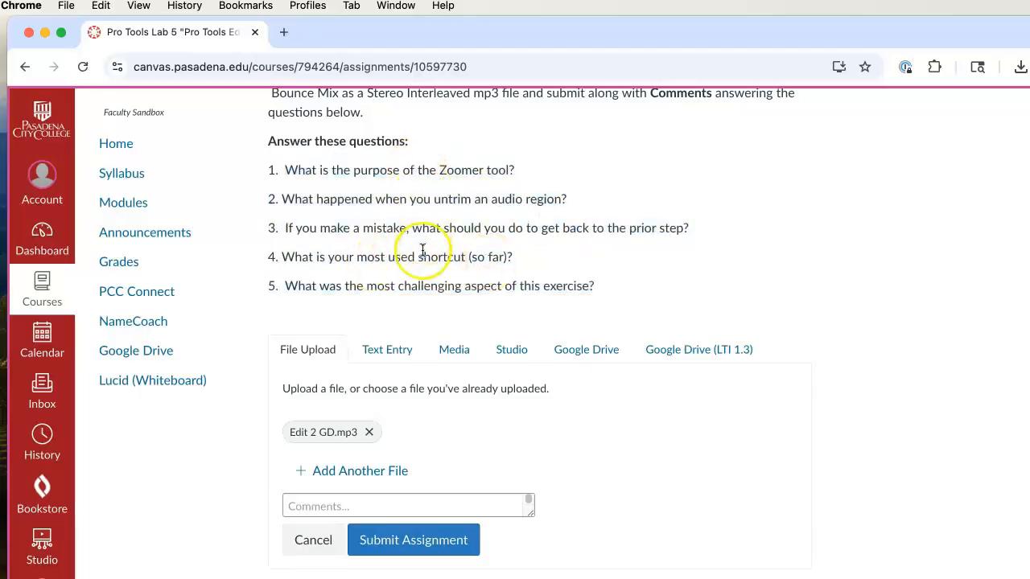
{"action": "scroll", "coordinate": [1014, 412], "scroll_direction": "down", "scroll_amount": 5}
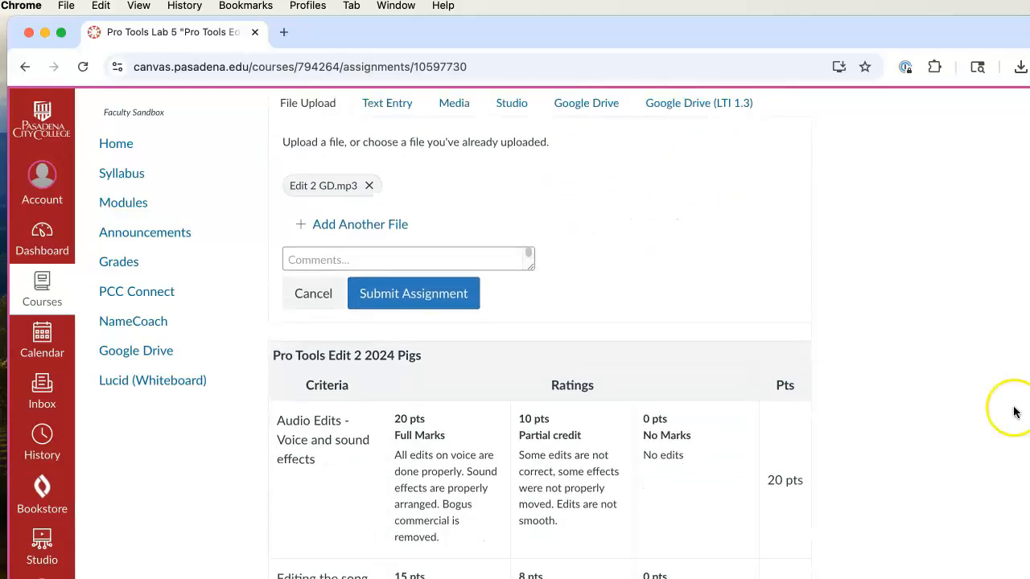
{"action": "left_click", "coordinate": [329, 259]}
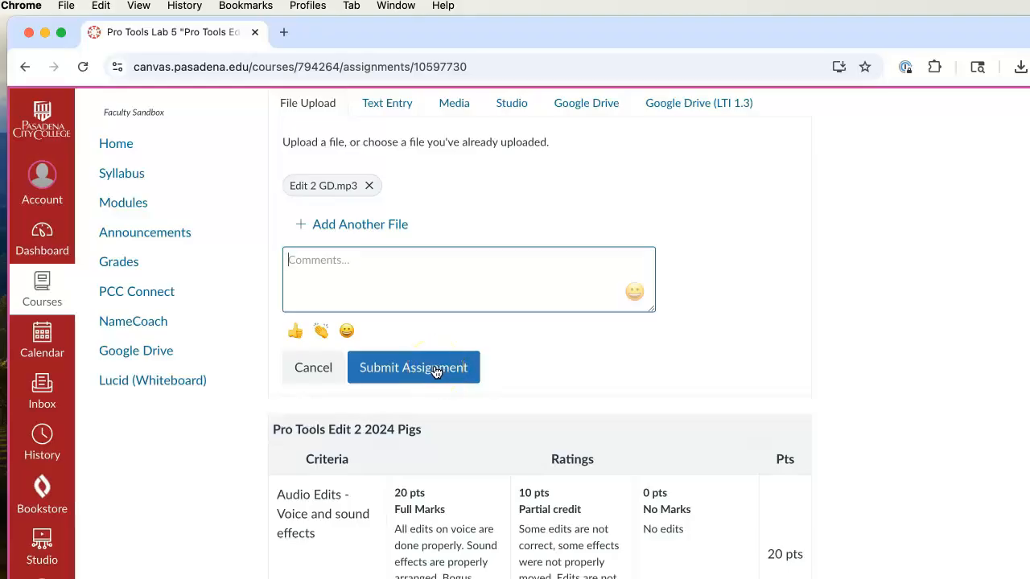
{"action": "left_click", "coordinate": [434, 370]}
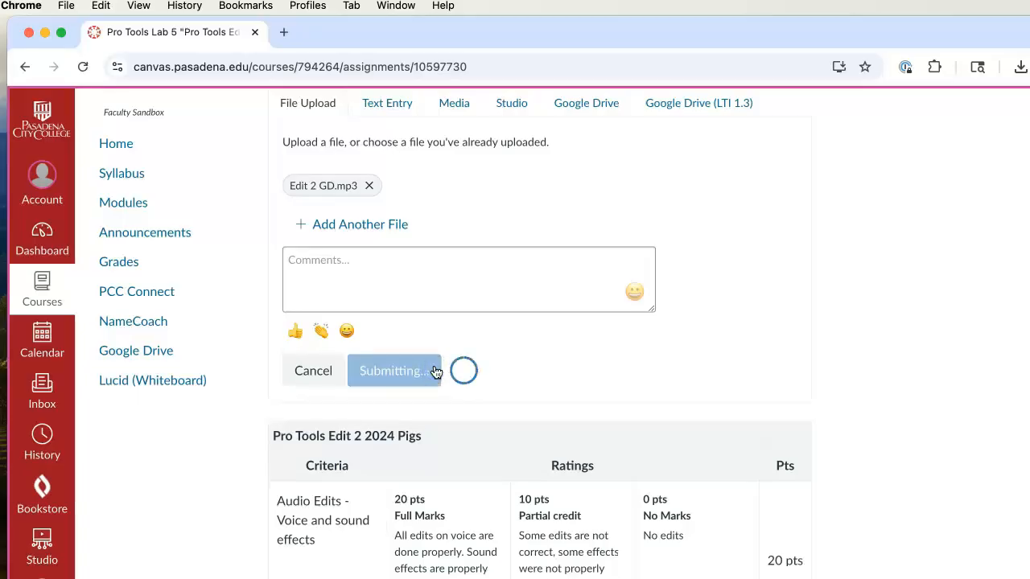
{"action": "left_click", "coordinate": [337, 283]}
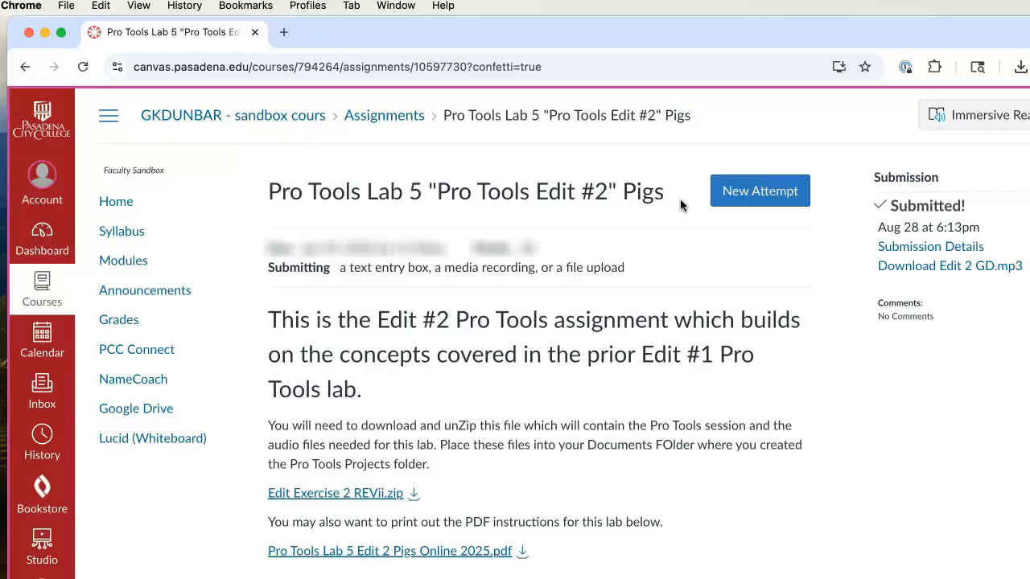
{"action": "left_click", "coordinate": [604, 193]}
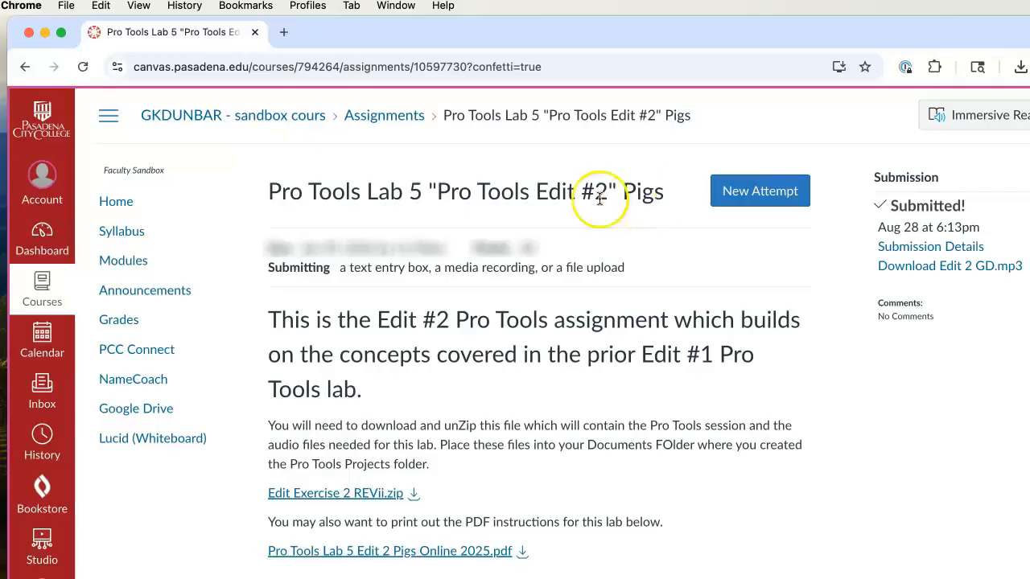